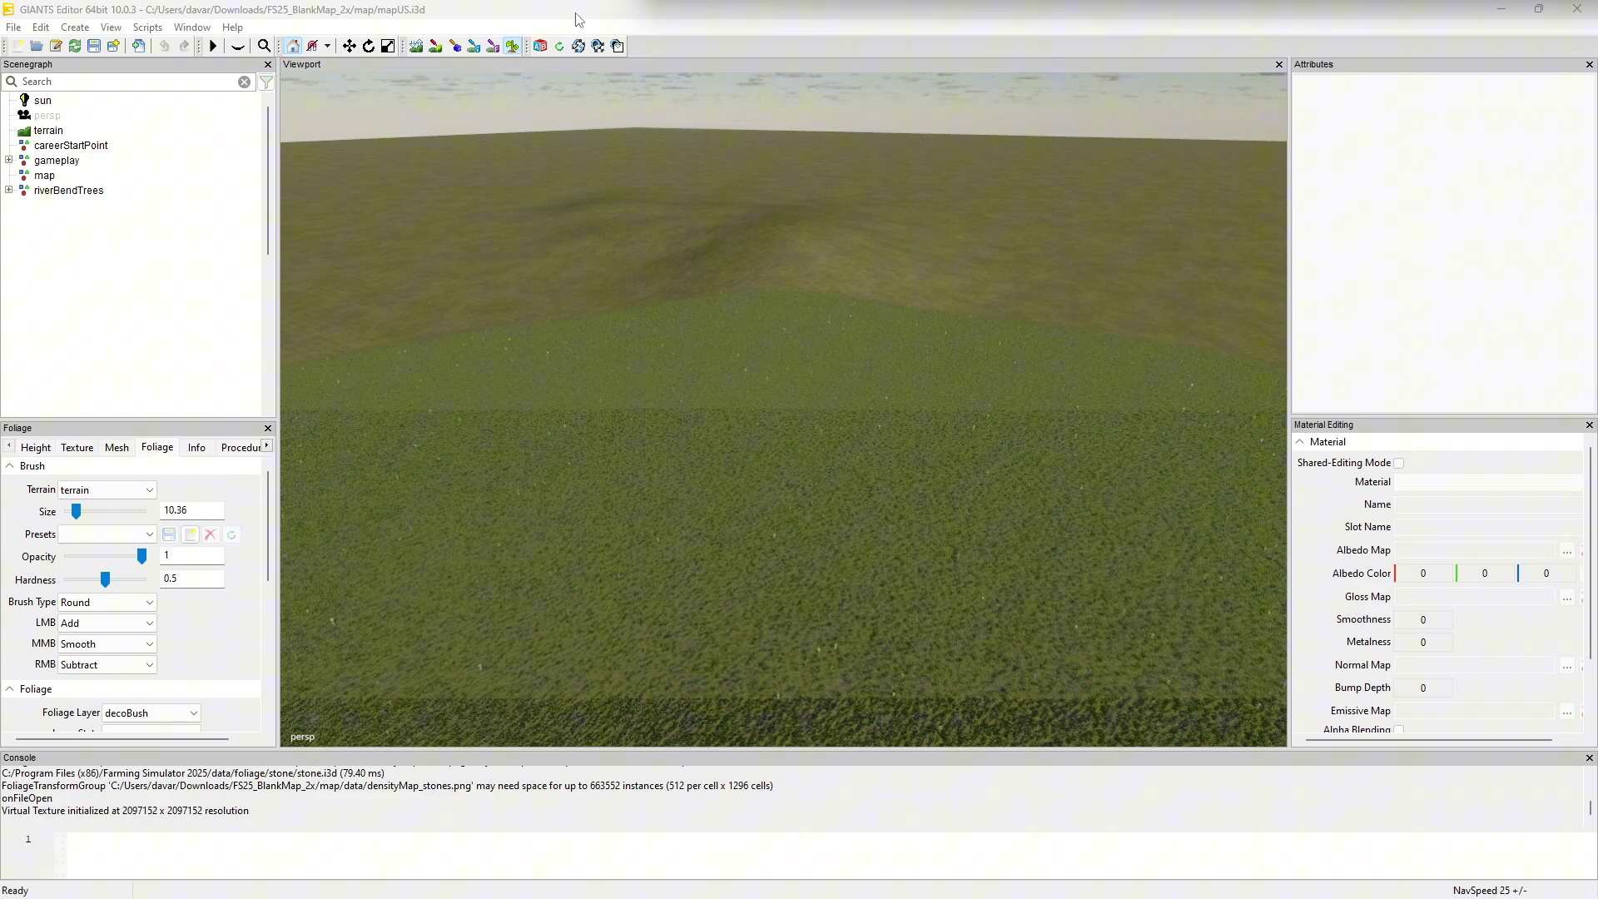
- Paint a round decoBush patch onto the grass terrain and orbit the view to inspect it
{"action": "left_click", "coordinate": [509, 47]}
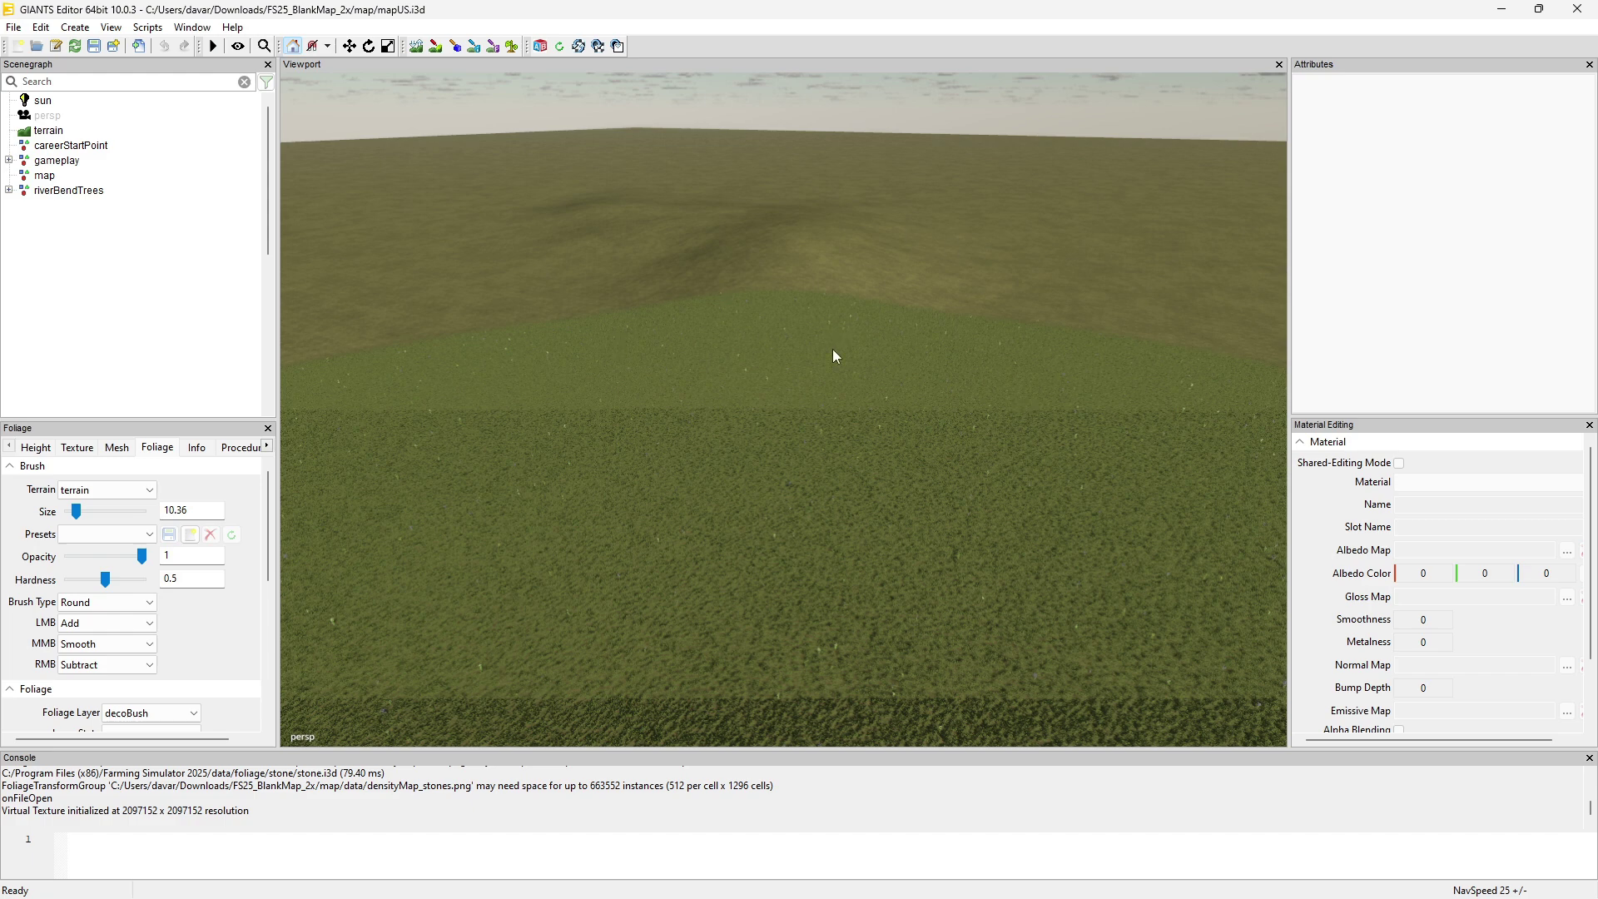
{"action": "right_click_drag", "start_coordinate": [833, 351], "coordinate": [921, 475]}
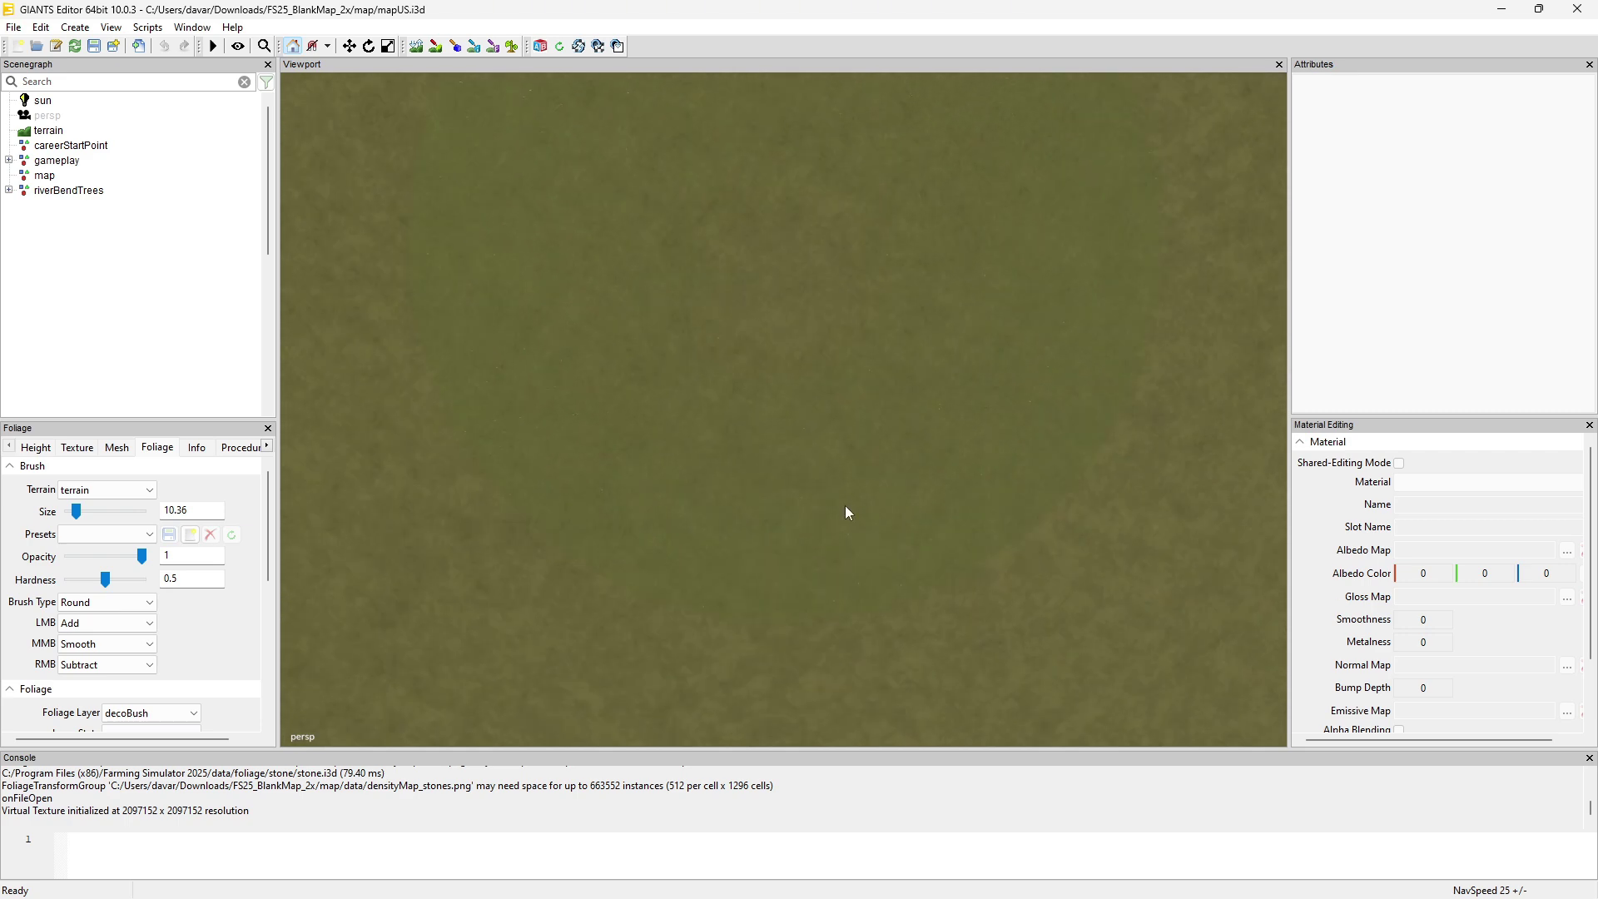
{"action": "left_click", "coordinate": [841, 422]}
{"action": "right_click_drag", "start_coordinate": [830, 446], "coordinate": [854, 255]}
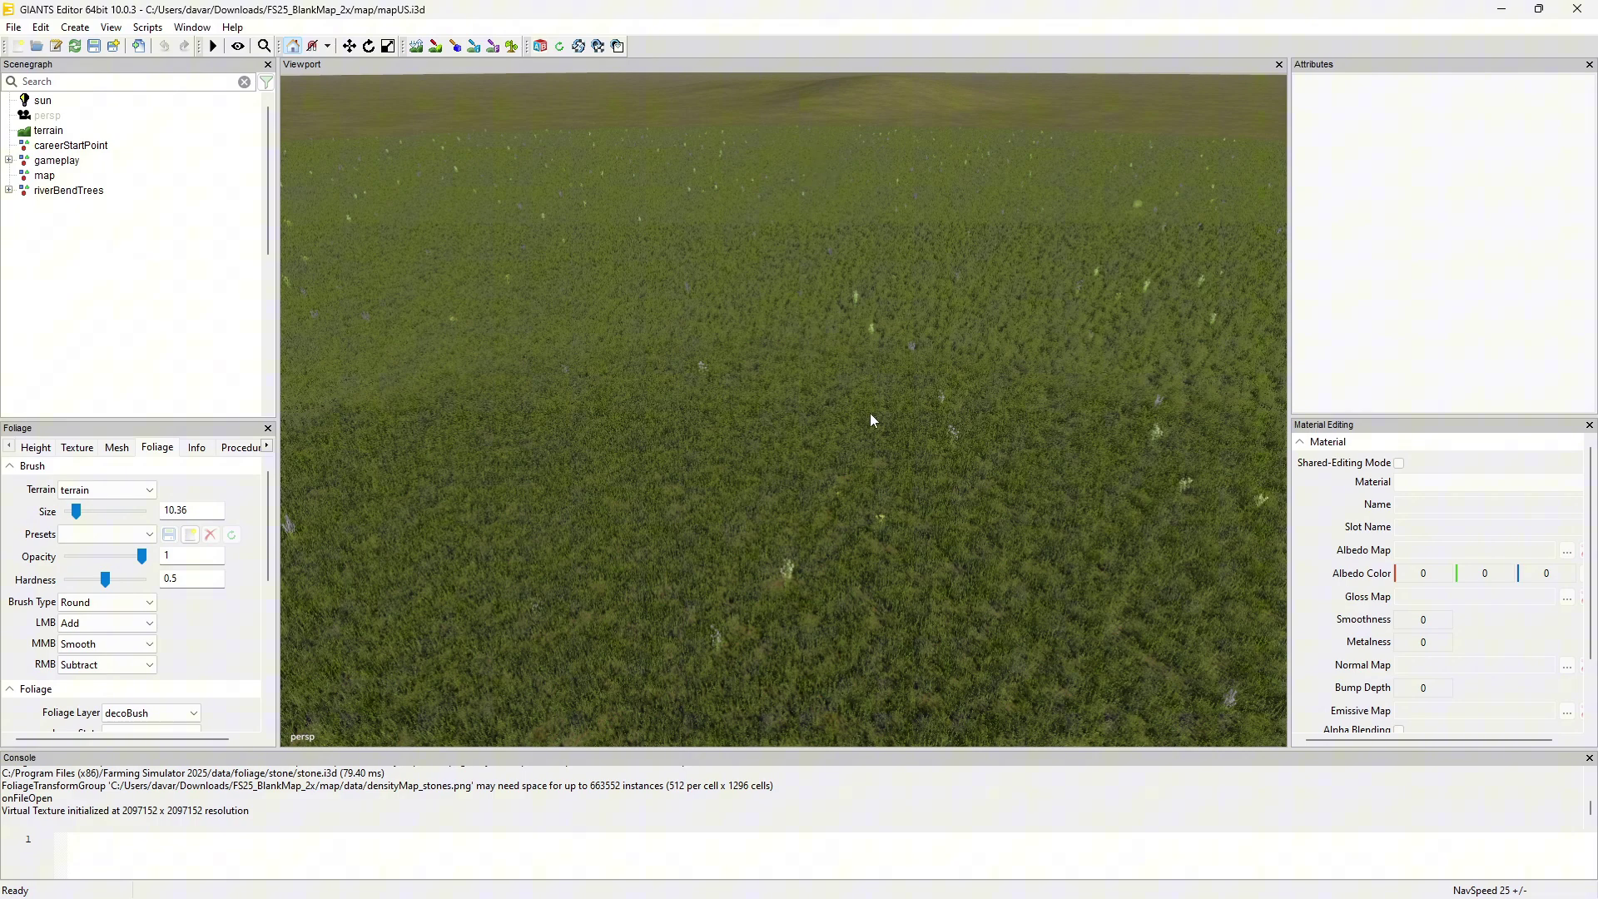
{"action": "scroll", "coordinate": [876, 426], "scroll_direction": "down", "scroll_amount": 10}
{"action": "mouse_move", "coordinate": [876, 412]}
{"action": "right_mouse_down"}
{"action": "mouse_move", "coordinate": [844, 503]}
{"action": "mouse_move", "coordinate": [889, 341]}
{"action": "mouse_move", "coordinate": [847, 483]}
{"action": "mouse_move", "coordinate": [868, 393]}
{"action": "right_mouse_up"}
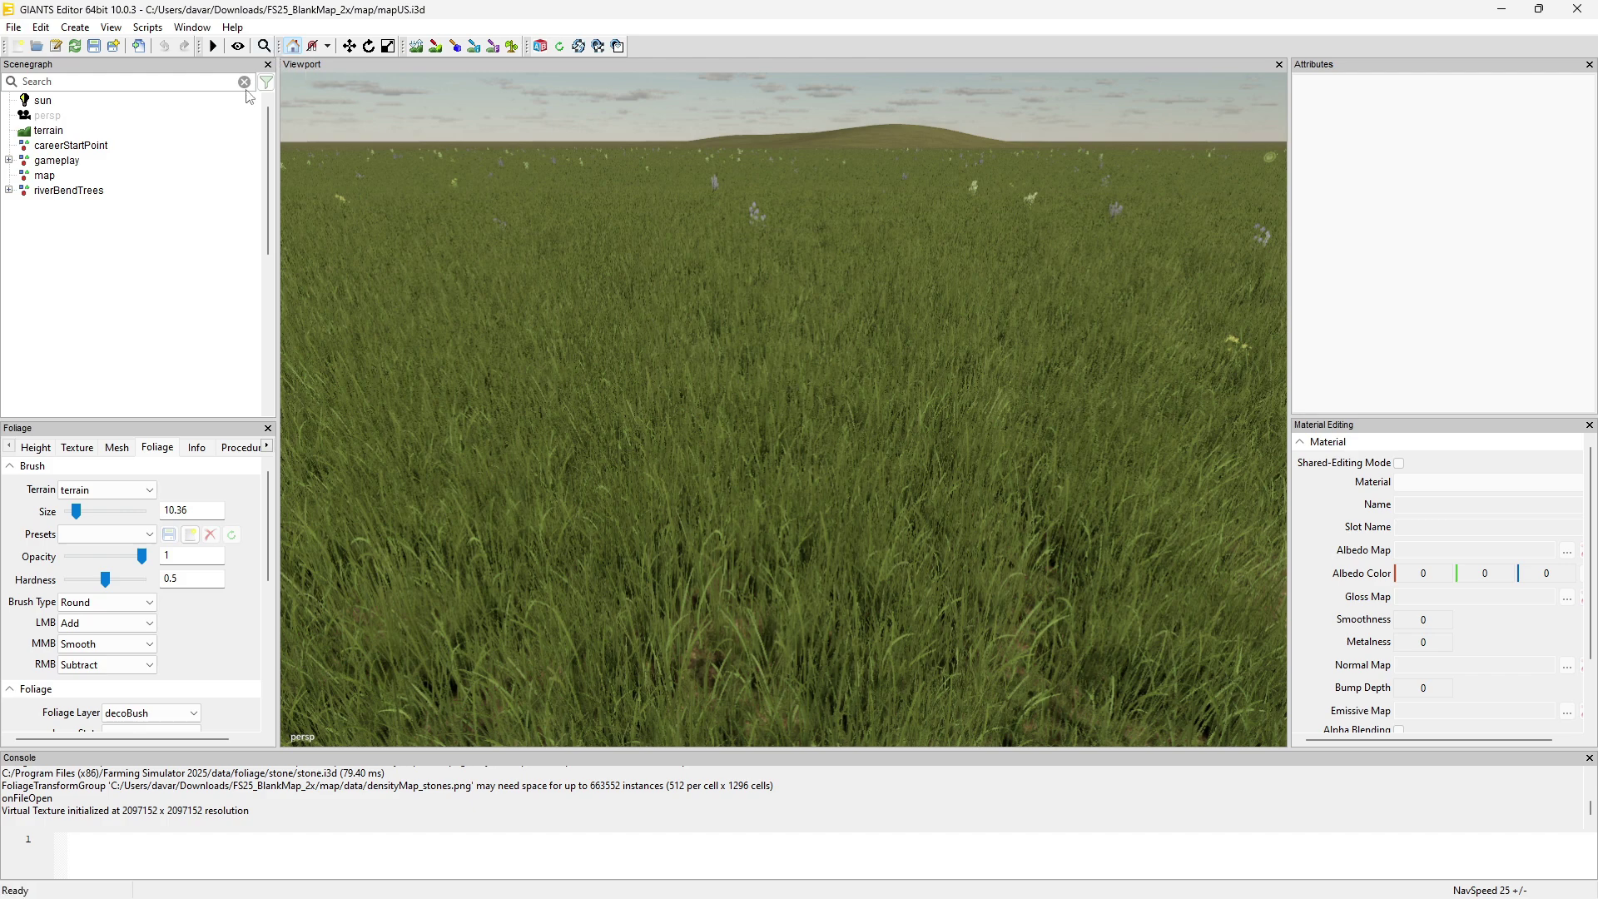
{"action": "left_click", "coordinate": [148, 28]}
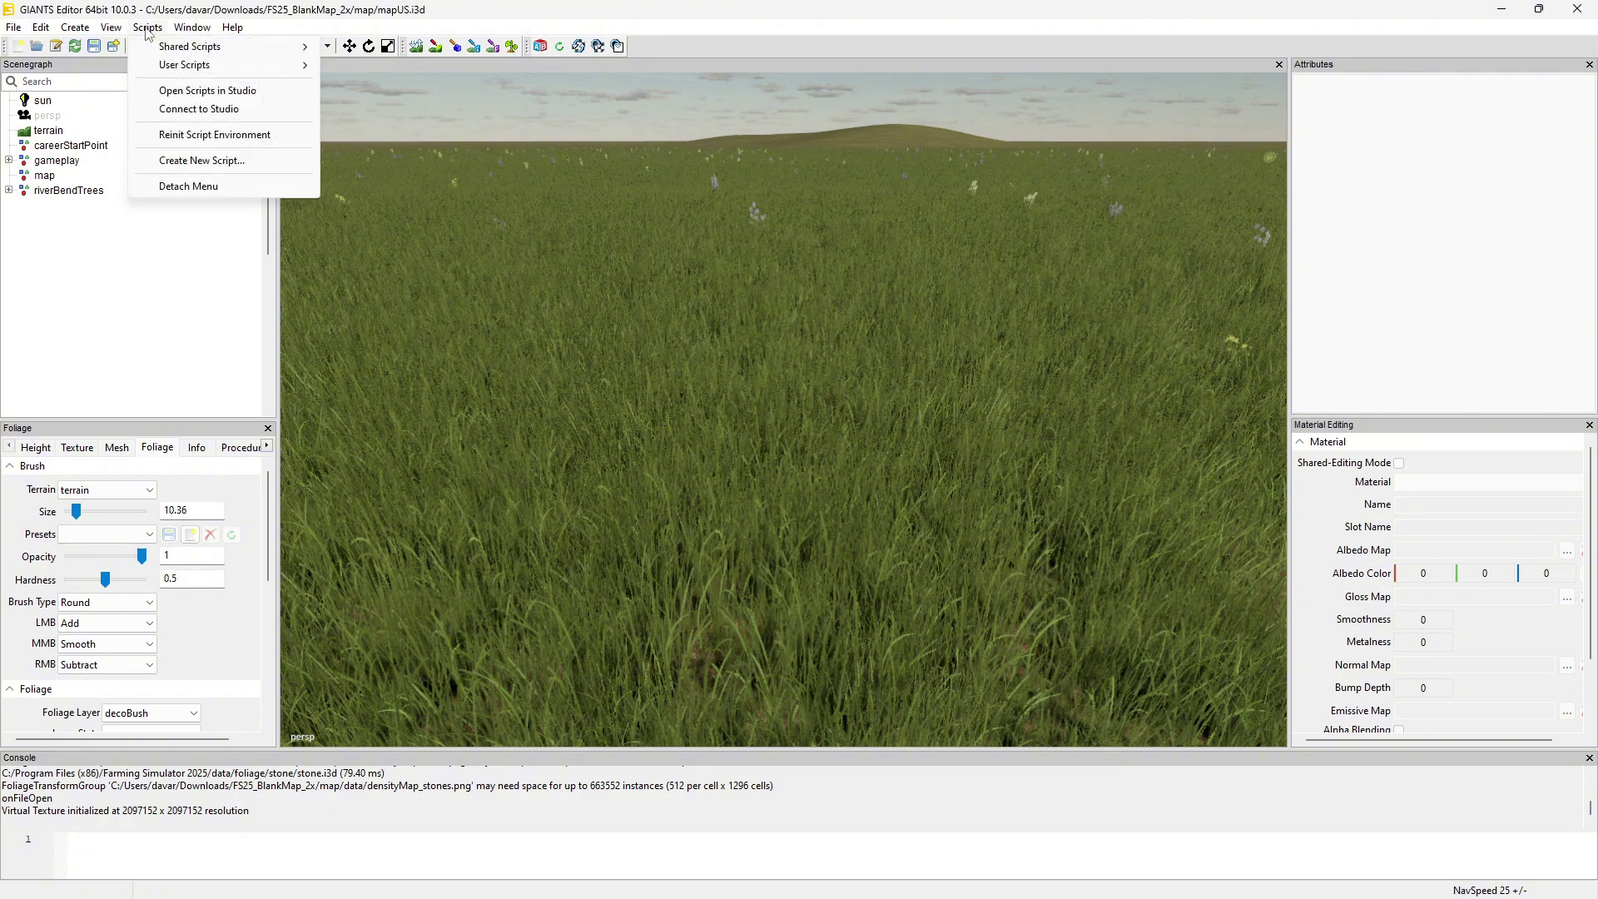
{"action": "mouse_move", "coordinate": [119, 30]}
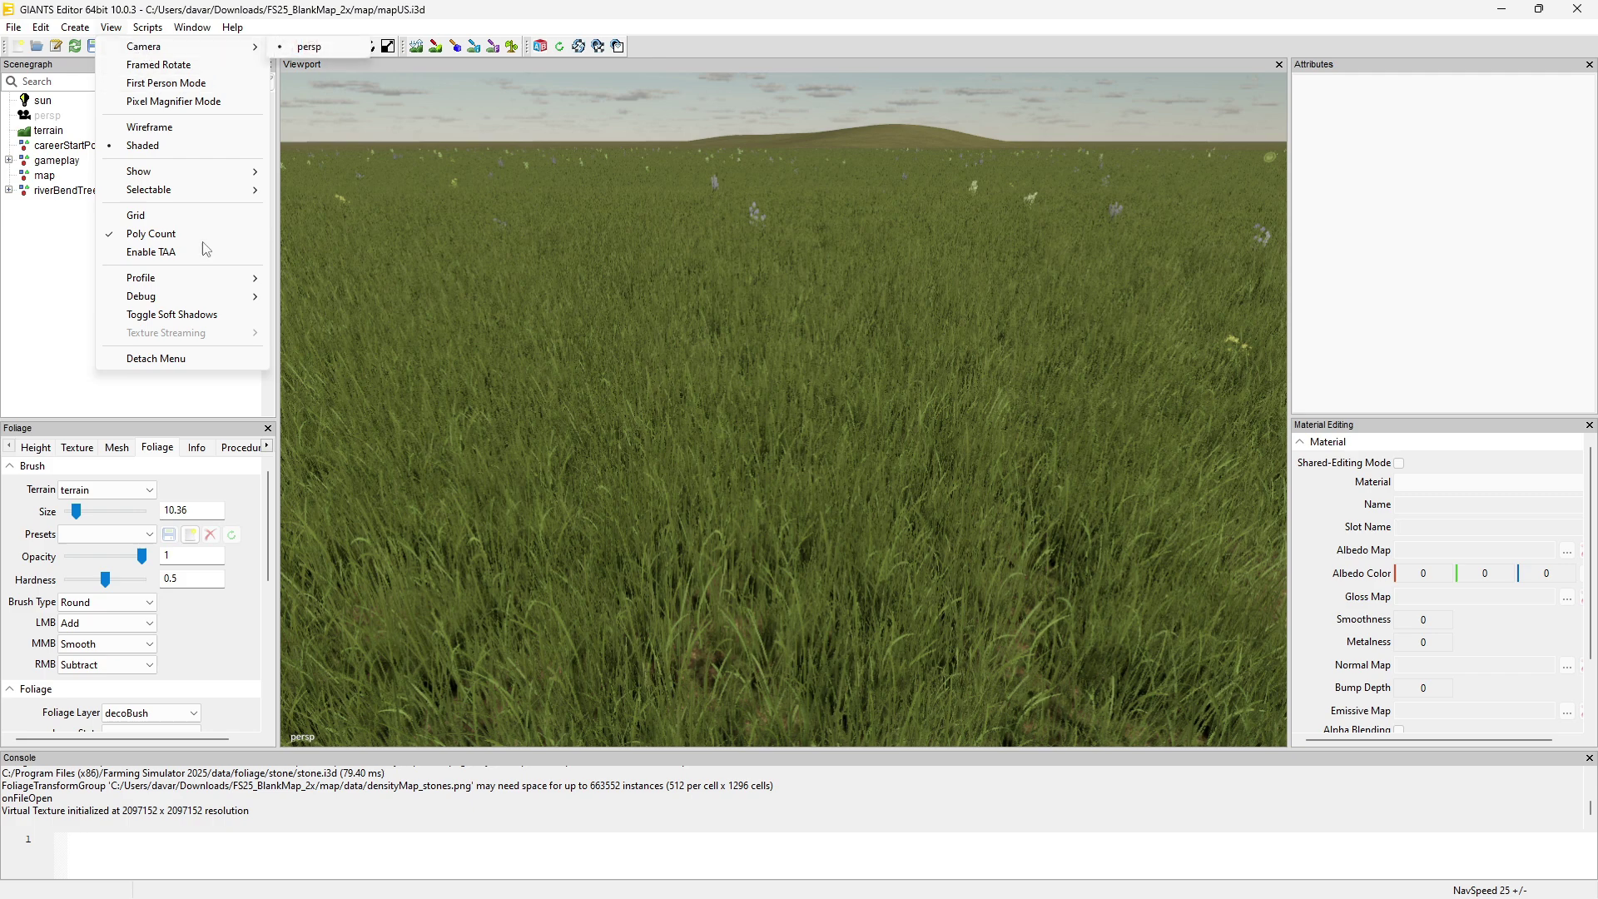
{"action": "mouse_move", "coordinate": [222, 290]}
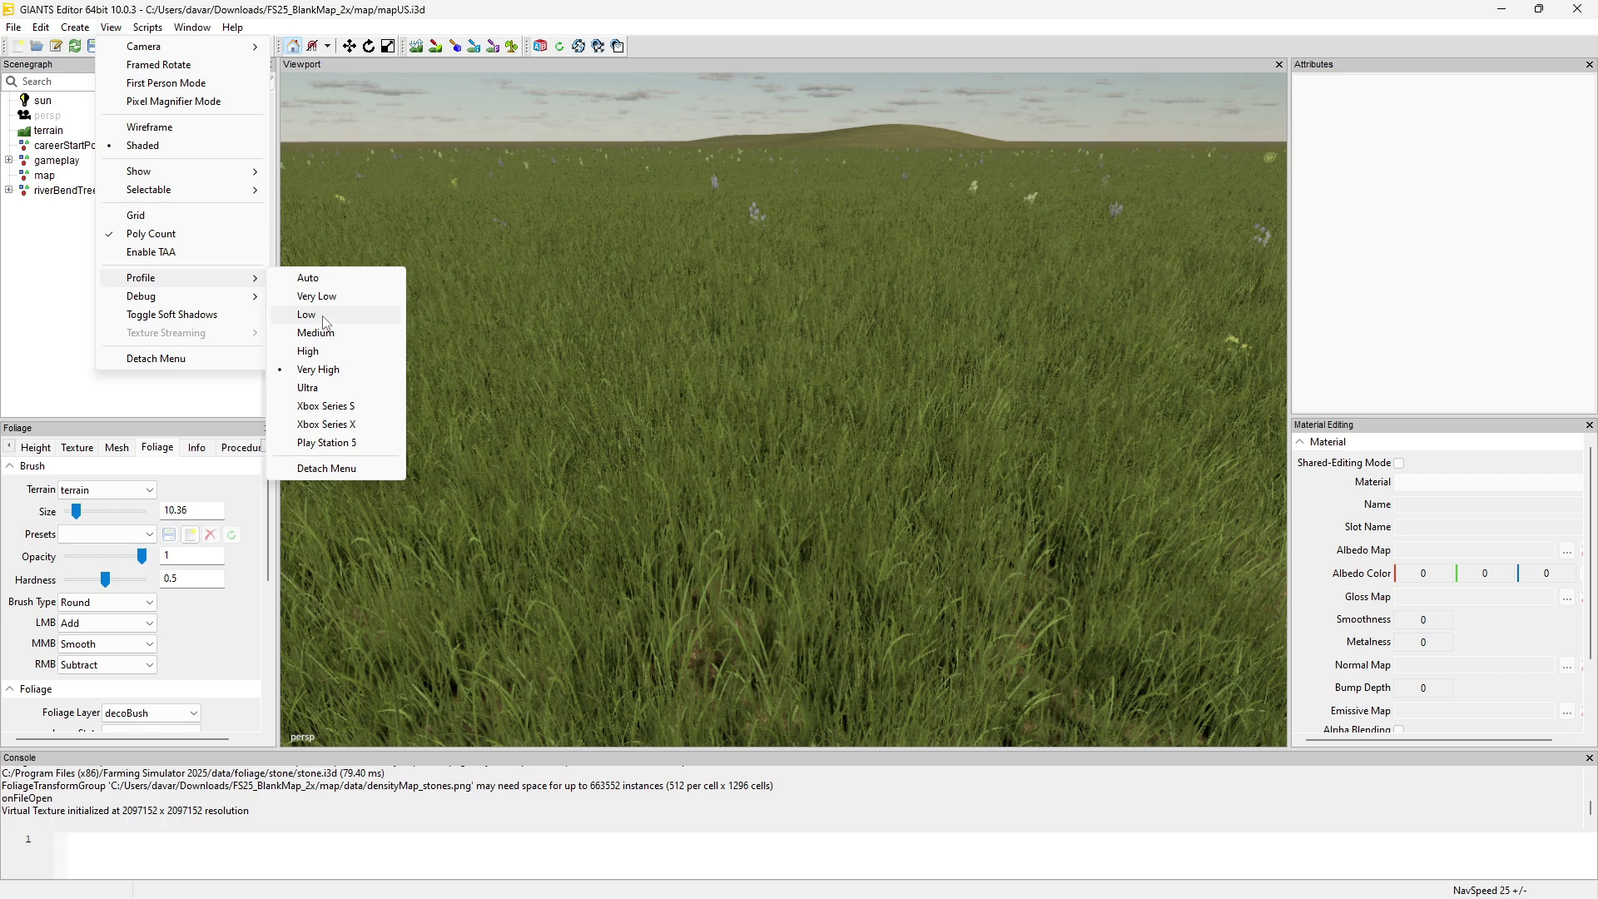
{"action": "left_click", "coordinate": [541, 293]}
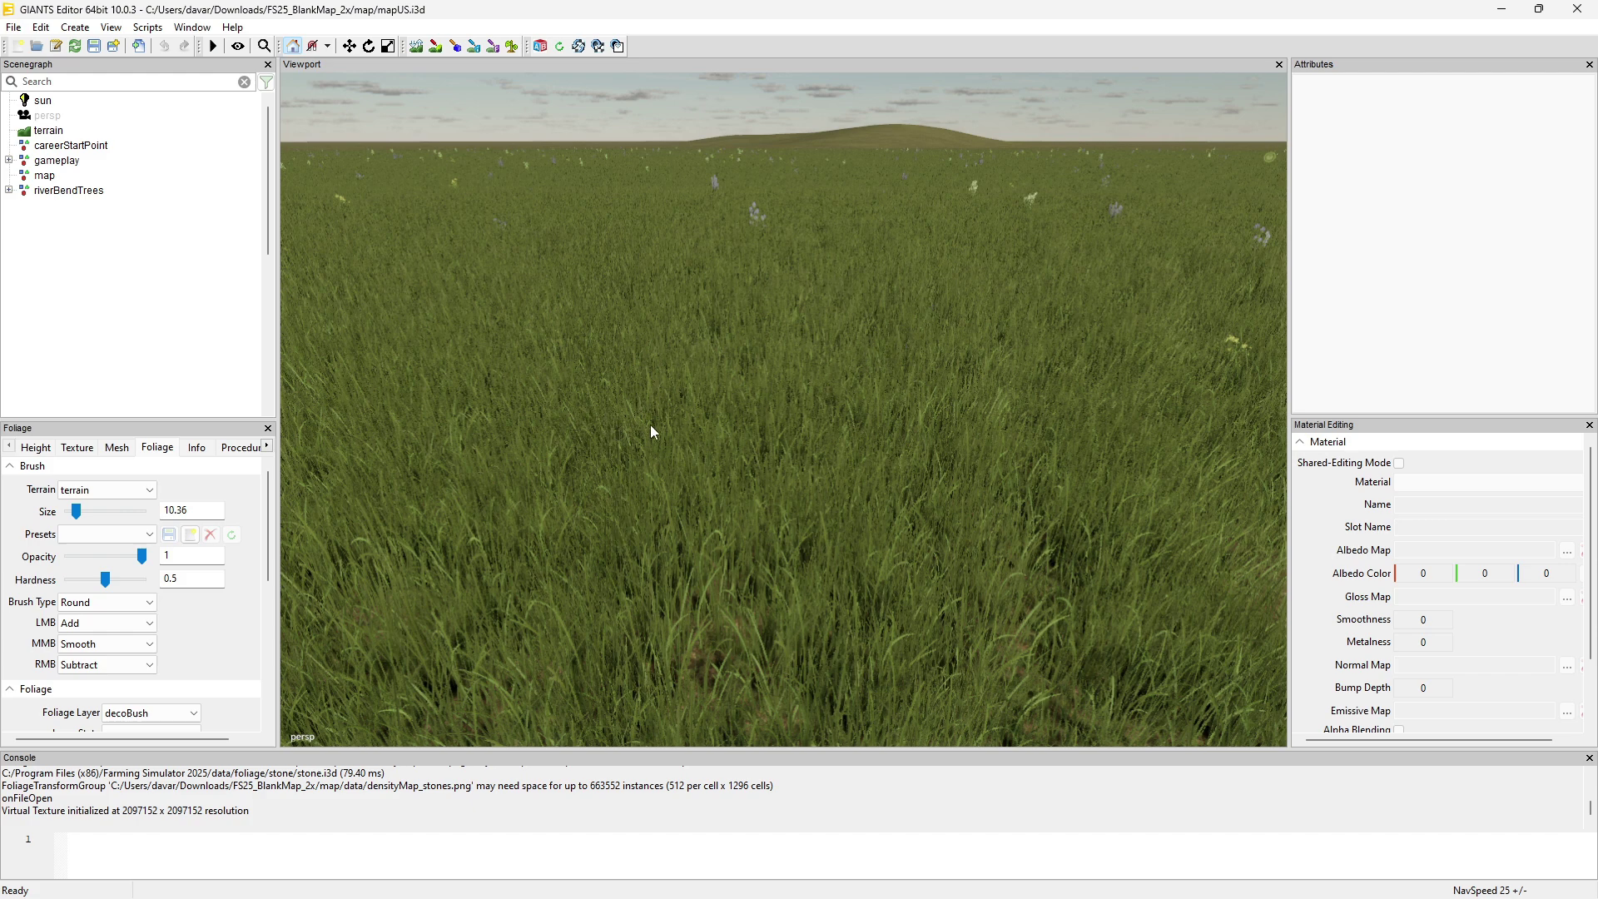
- Look down on the field, return to foliage painting, and enlarge the brush Size to 129.5
{"action": "right_click_drag", "start_coordinate": [688, 367], "coordinate": [702, 413]}
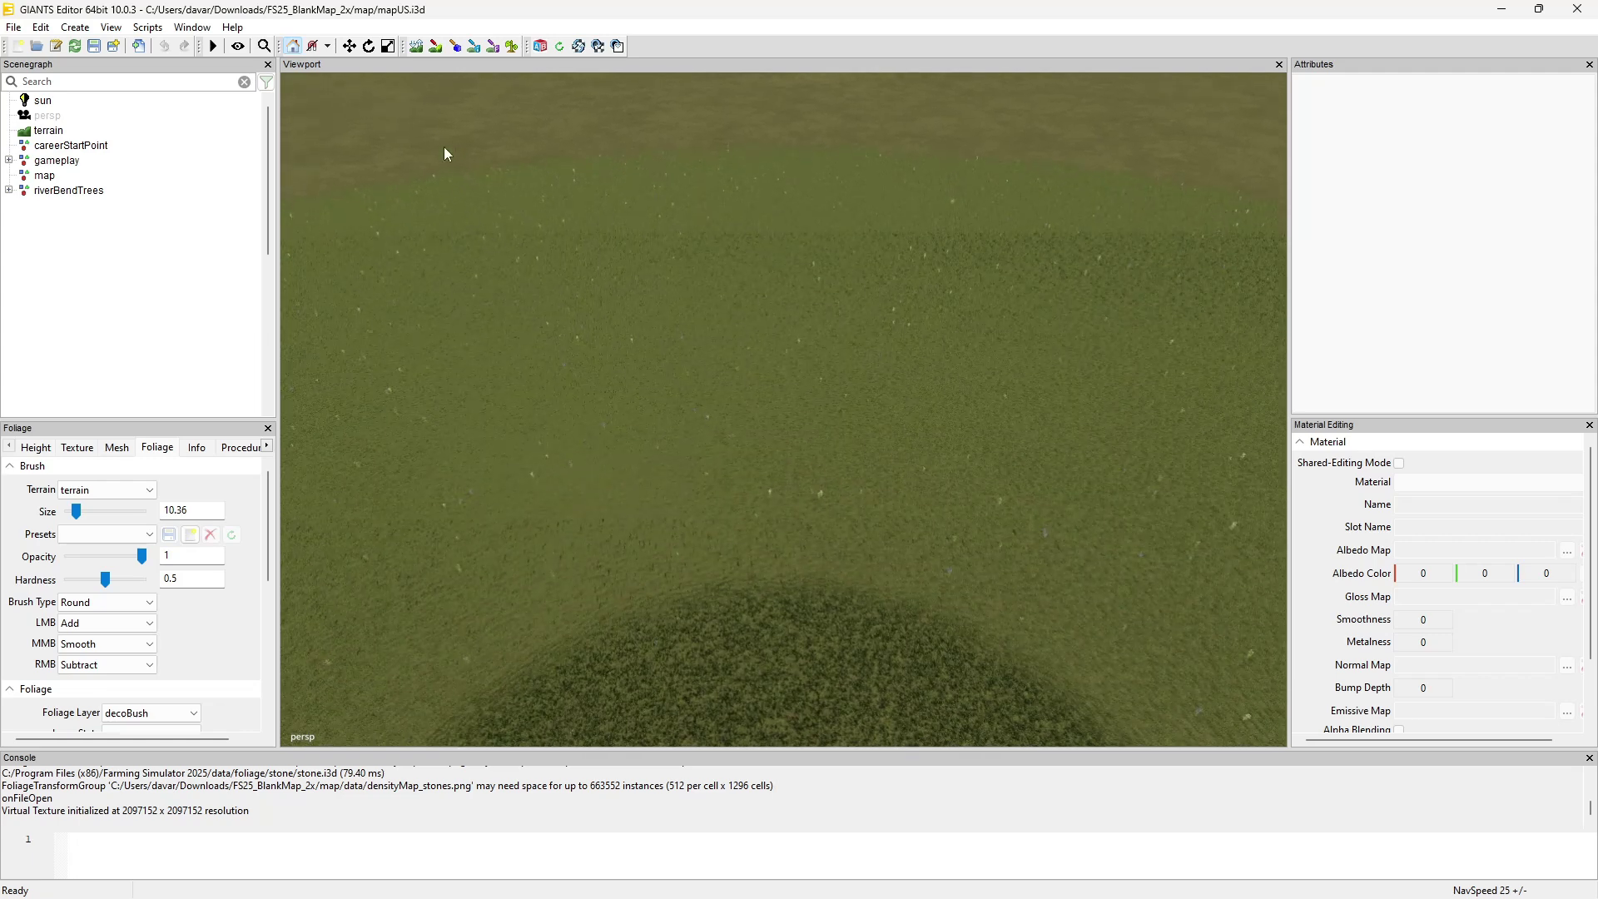
{"action": "left_click", "coordinate": [512, 45]}
{"action": "left_click_drag", "start_coordinate": [76, 511], "coordinate": [327, 517]}
{"action": "scroll", "coordinate": [714, 432], "scroll_direction": "down", "scroll_amount": 6}
{"action": "scroll", "coordinate": [163, 516], "scroll_direction": "up", "scroll_amount": 6}
{"action": "scroll", "coordinate": [497, 488], "scroll_direction": "up", "scroll_amount": 6}
- Set the foliage brush Hardness to 1 and Size to 31.5
{"action": "left_click", "coordinate": [100, 535]}
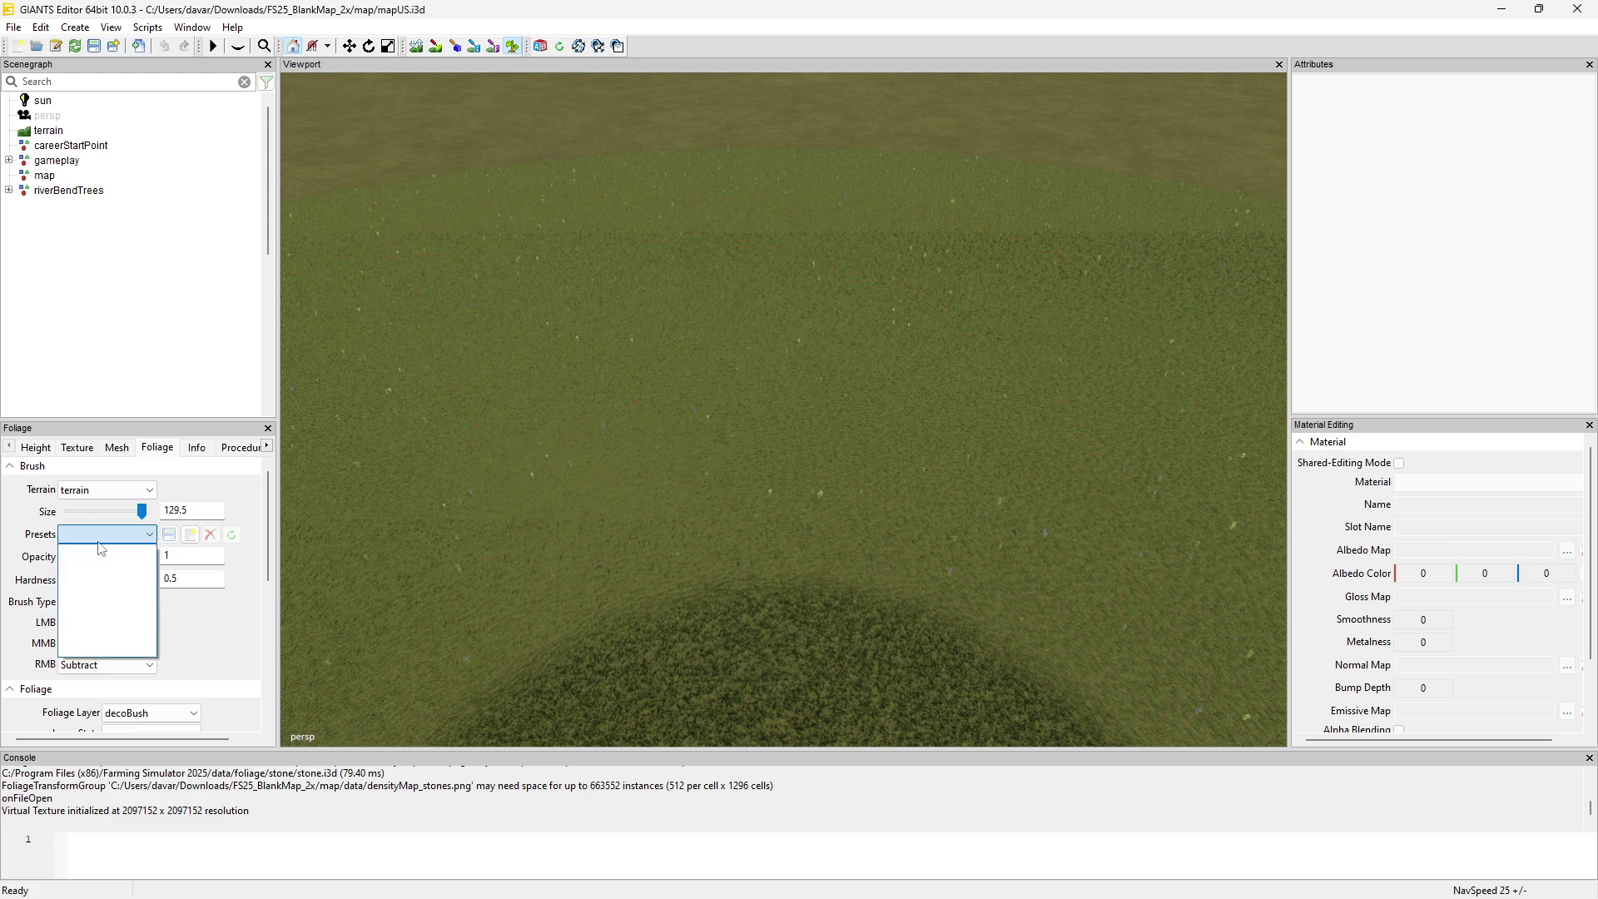
{"action": "left_click", "coordinate": [100, 549]}
{"action": "left_click_drag", "start_coordinate": [107, 580], "coordinate": [191, 589]}
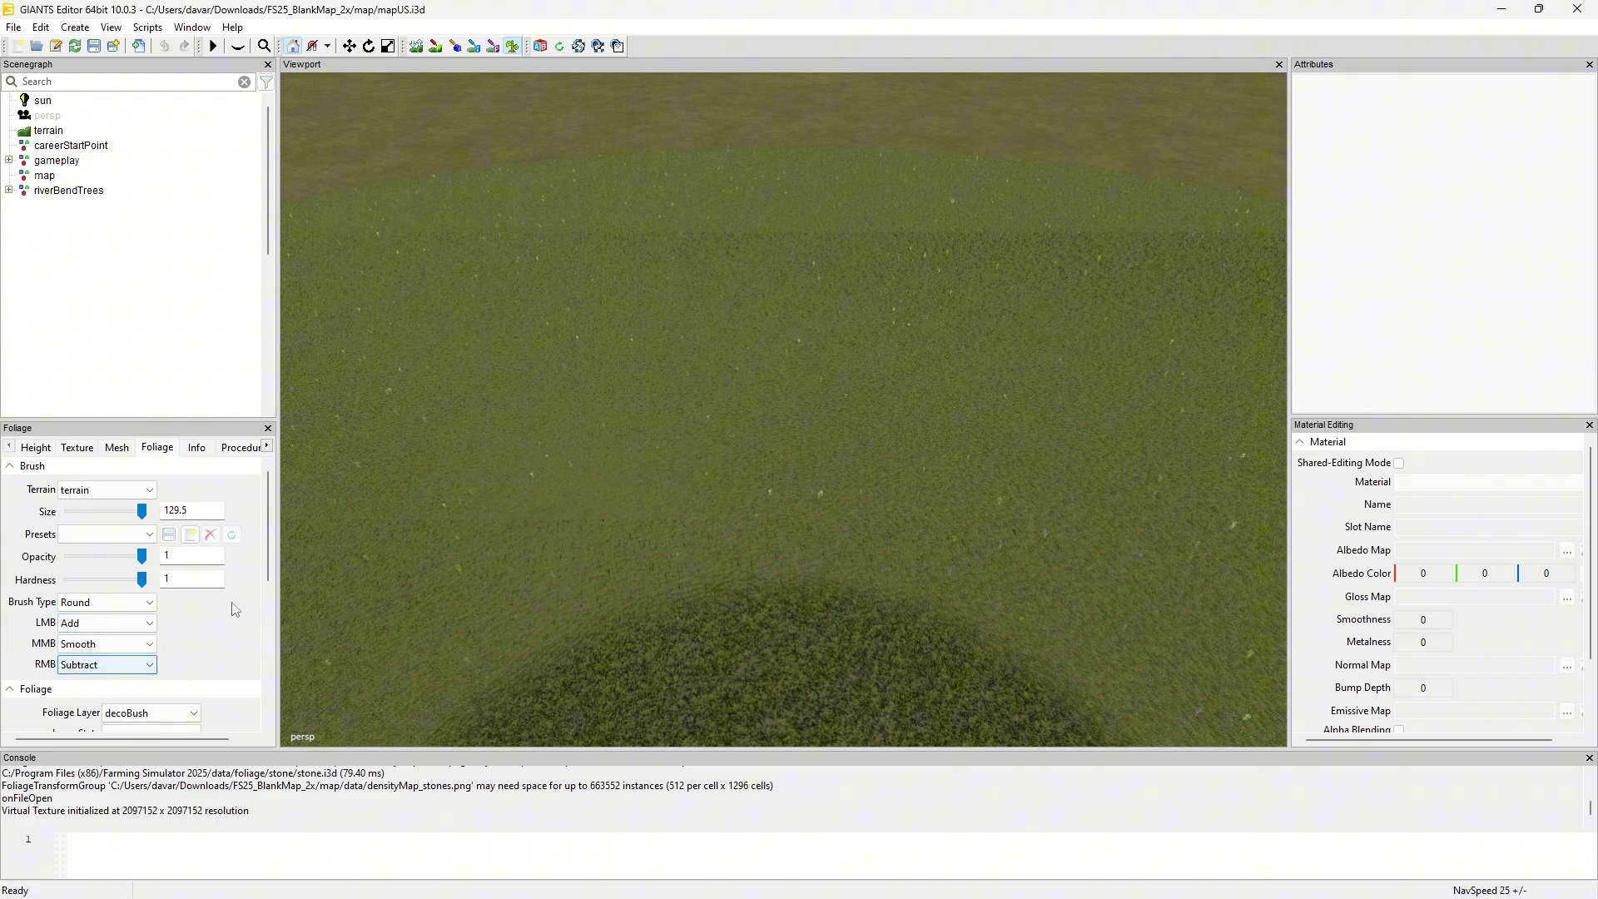
{"action": "scroll", "coordinate": [676, 499], "scroll_direction": "down", "scroll_amount": 3, "text": "ctrl"}
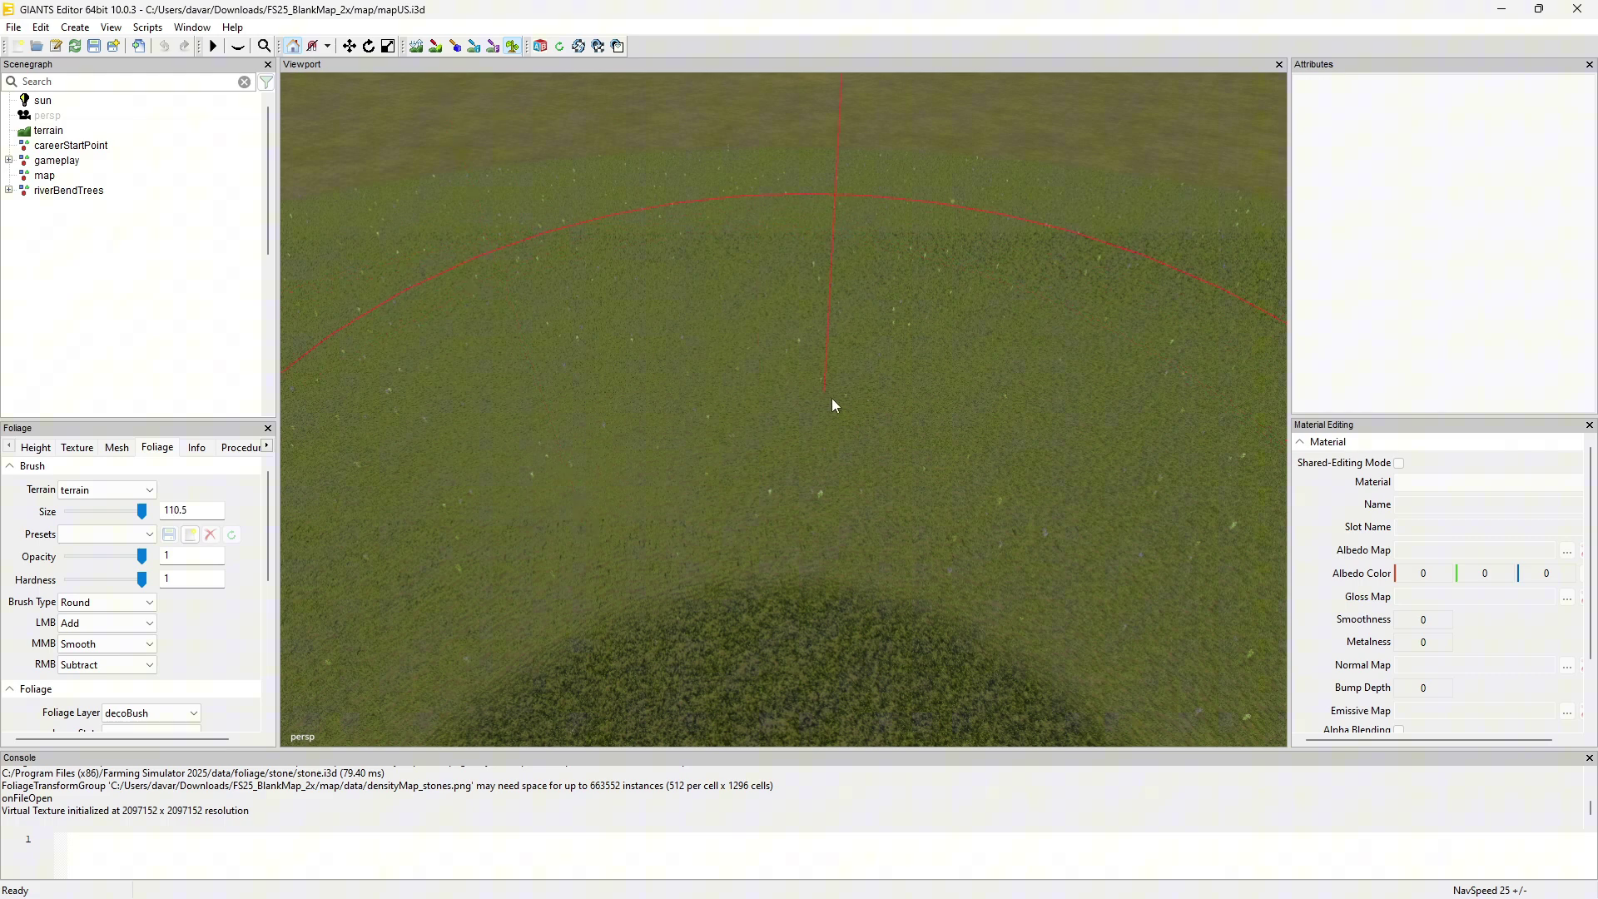
{"action": "scroll", "coordinate": [841, 408], "scroll_direction": "down", "scroll_amount": 6, "text": "ctrl"}
{"action": "scroll", "coordinate": [833, 419], "scroll_direction": "down", "scroll_amount": 6, "text": "ctrl"}
{"action": "scroll", "coordinate": [806, 402], "scroll_direction": "down", "scroll_amount": 7, "text": "ctrl"}
{"action": "scroll", "coordinate": [716, 464], "scroll_direction": "down", "scroll_amount": 3, "text": "ctrl"}
{"action": "scroll", "coordinate": [268, 546], "scroll_direction": "down", "scroll_amount": 1}
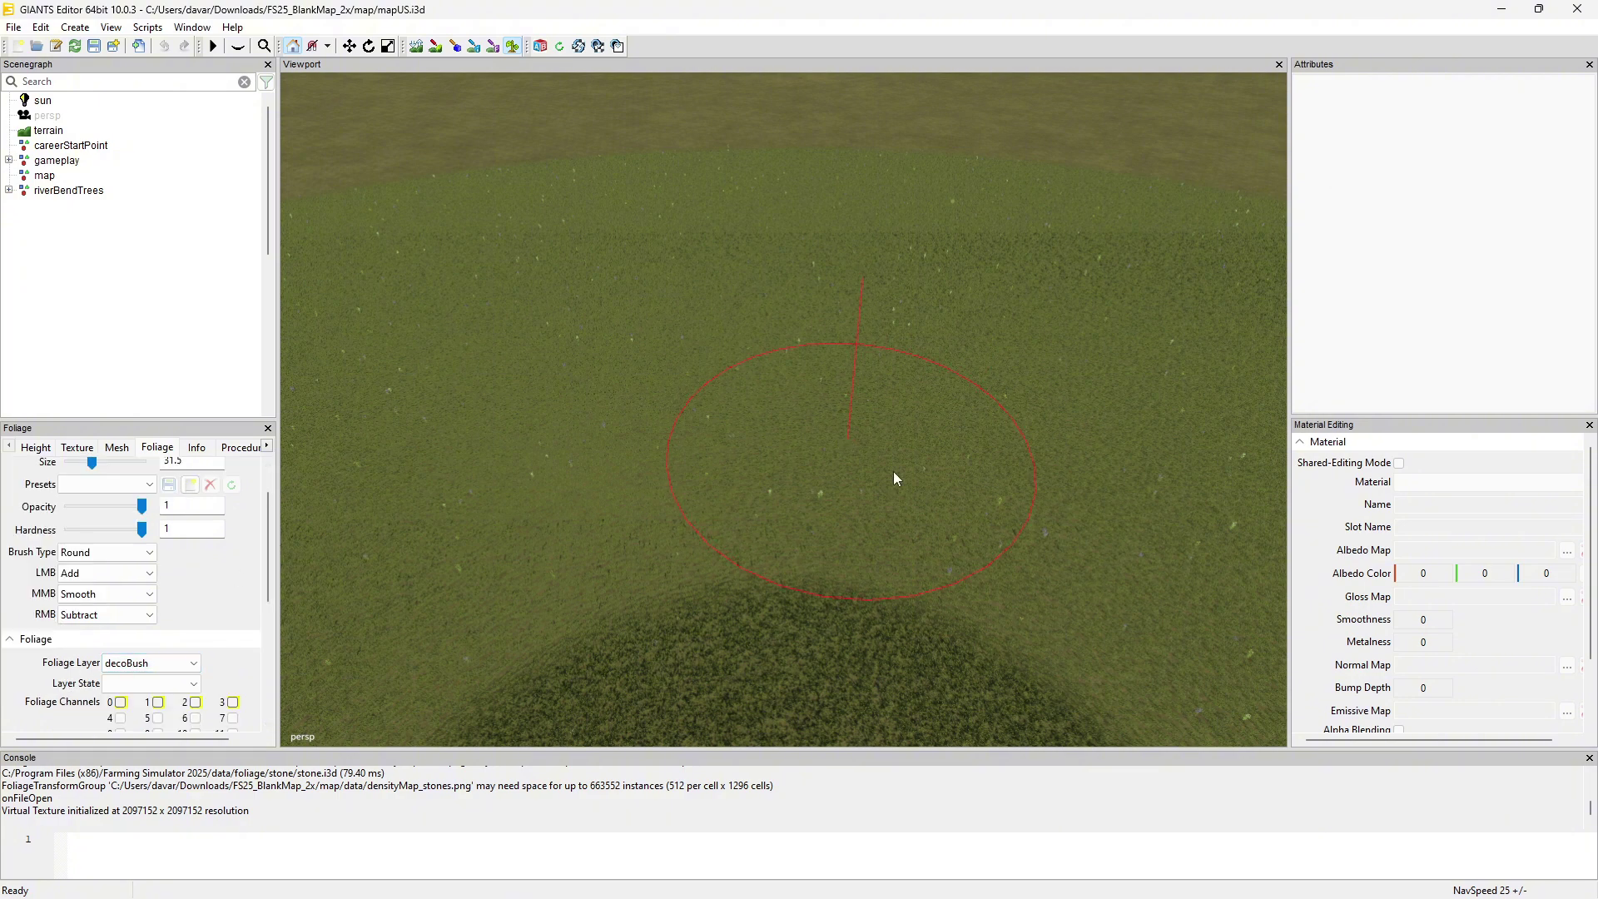
- Try a test stroke with the decoFoliage layer, then switch the Foliage Layer back to decoBush
{"action": "left_click", "coordinate": [148, 662]}
{"action": "left_click", "coordinate": [131, 297]}
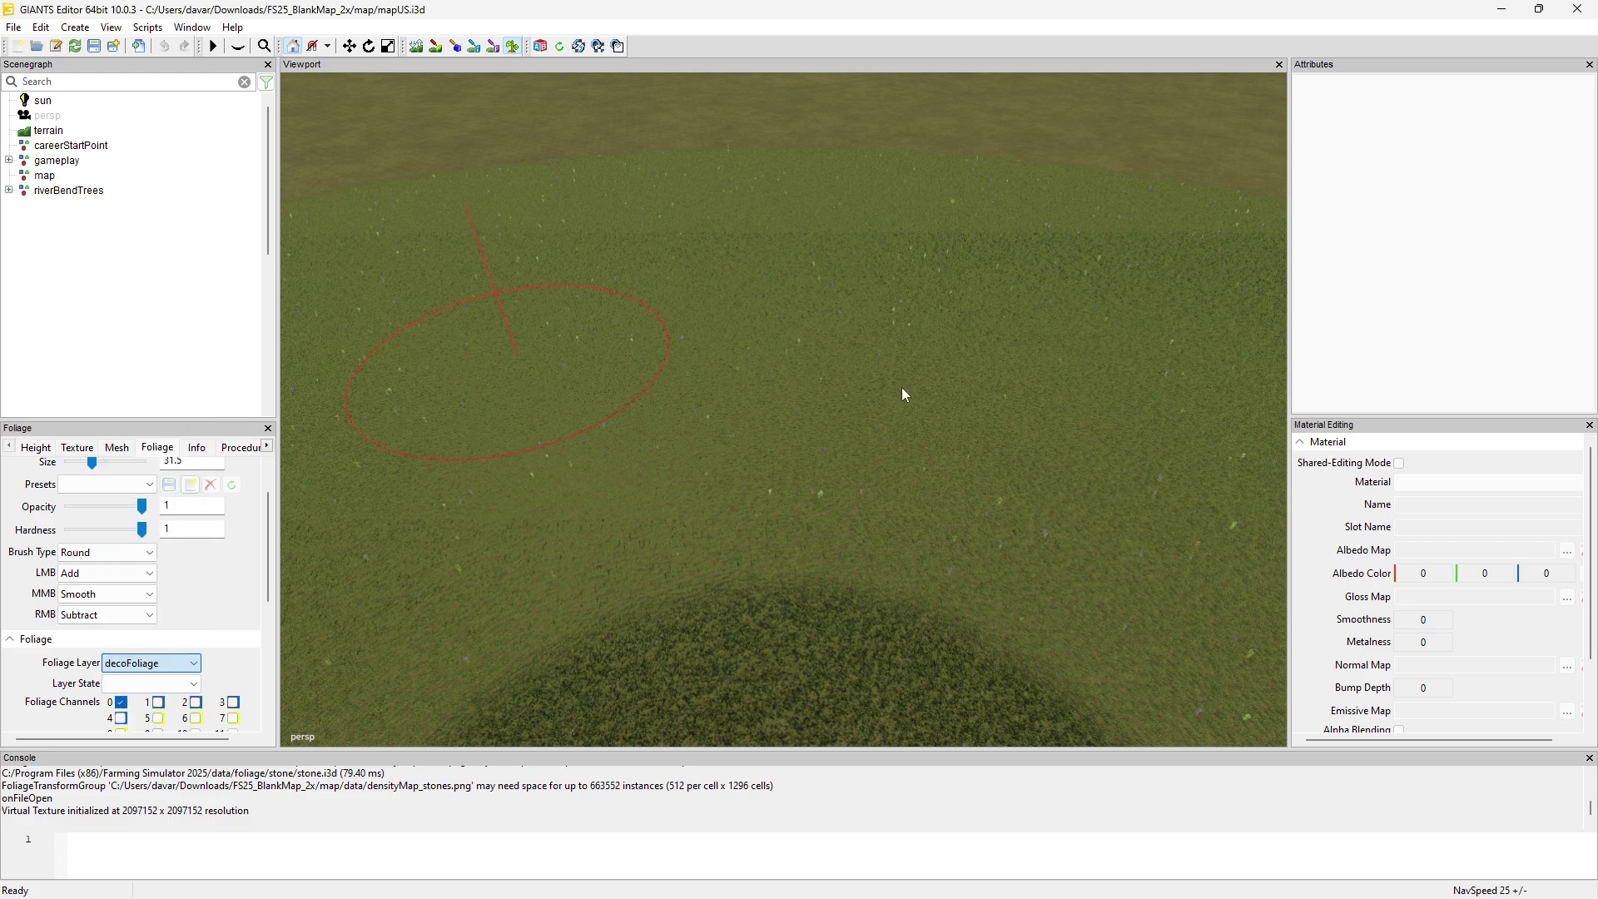
{"action": "mouse_move", "coordinate": [918, 382]}
{"action": "left_mouse_down"}
{"action": "mouse_move", "coordinate": [837, 428]}
{"action": "mouse_move", "coordinate": [835, 460]}
{"action": "left_mouse_up"}
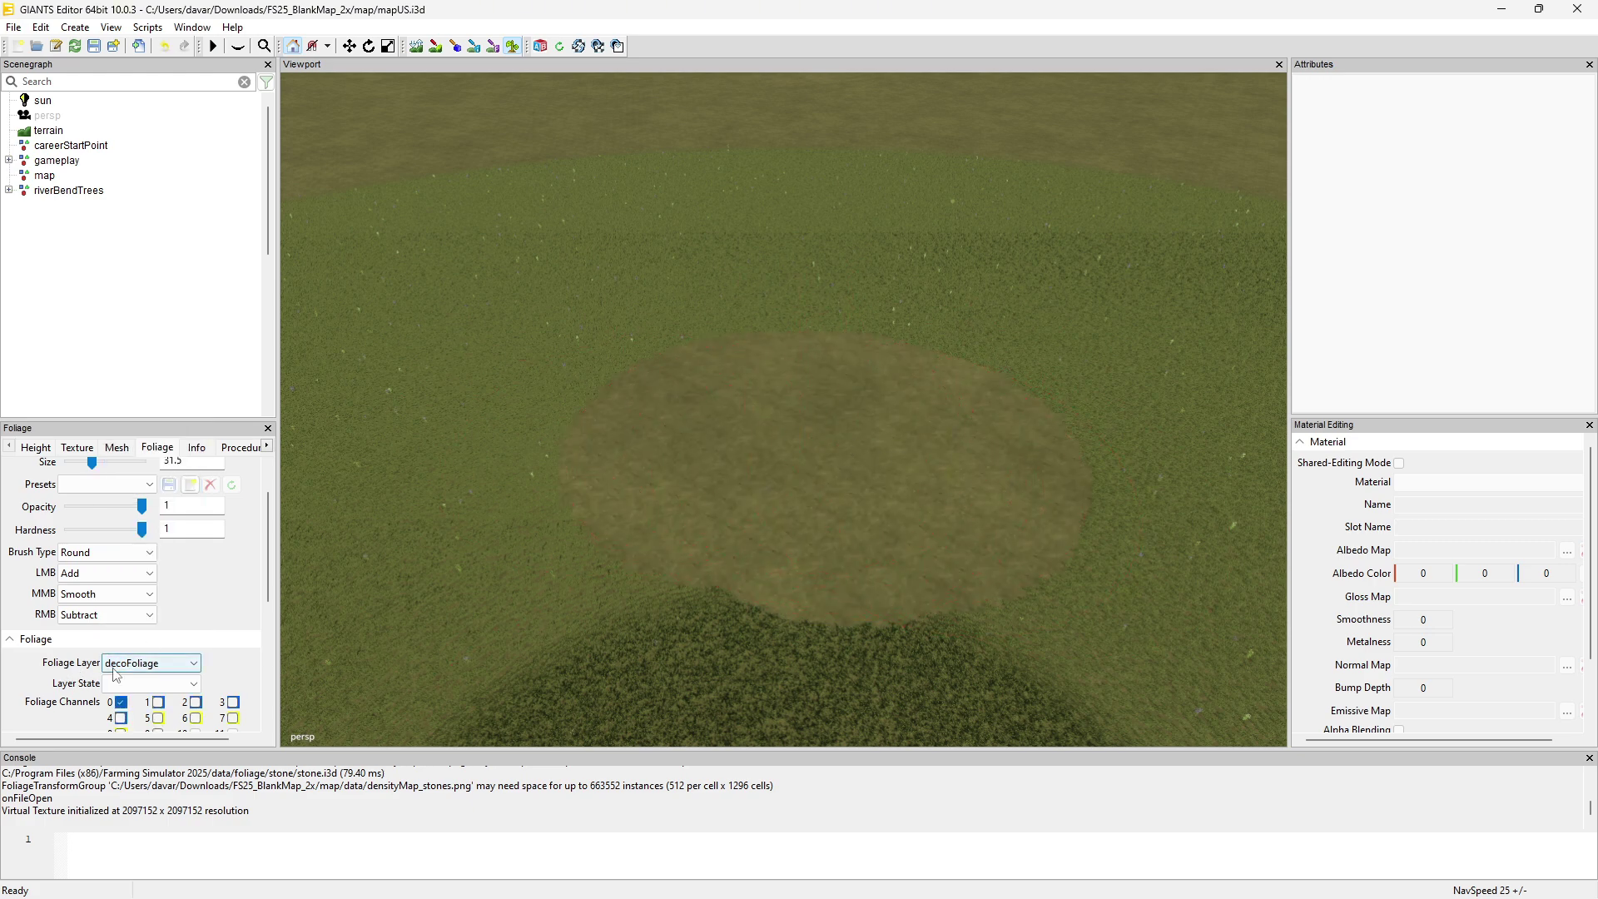
{"action": "left_click", "coordinate": [148, 663]}
{"action": "scroll", "coordinate": [169, 337], "scroll_direction": "up", "scroll_amount": 2}
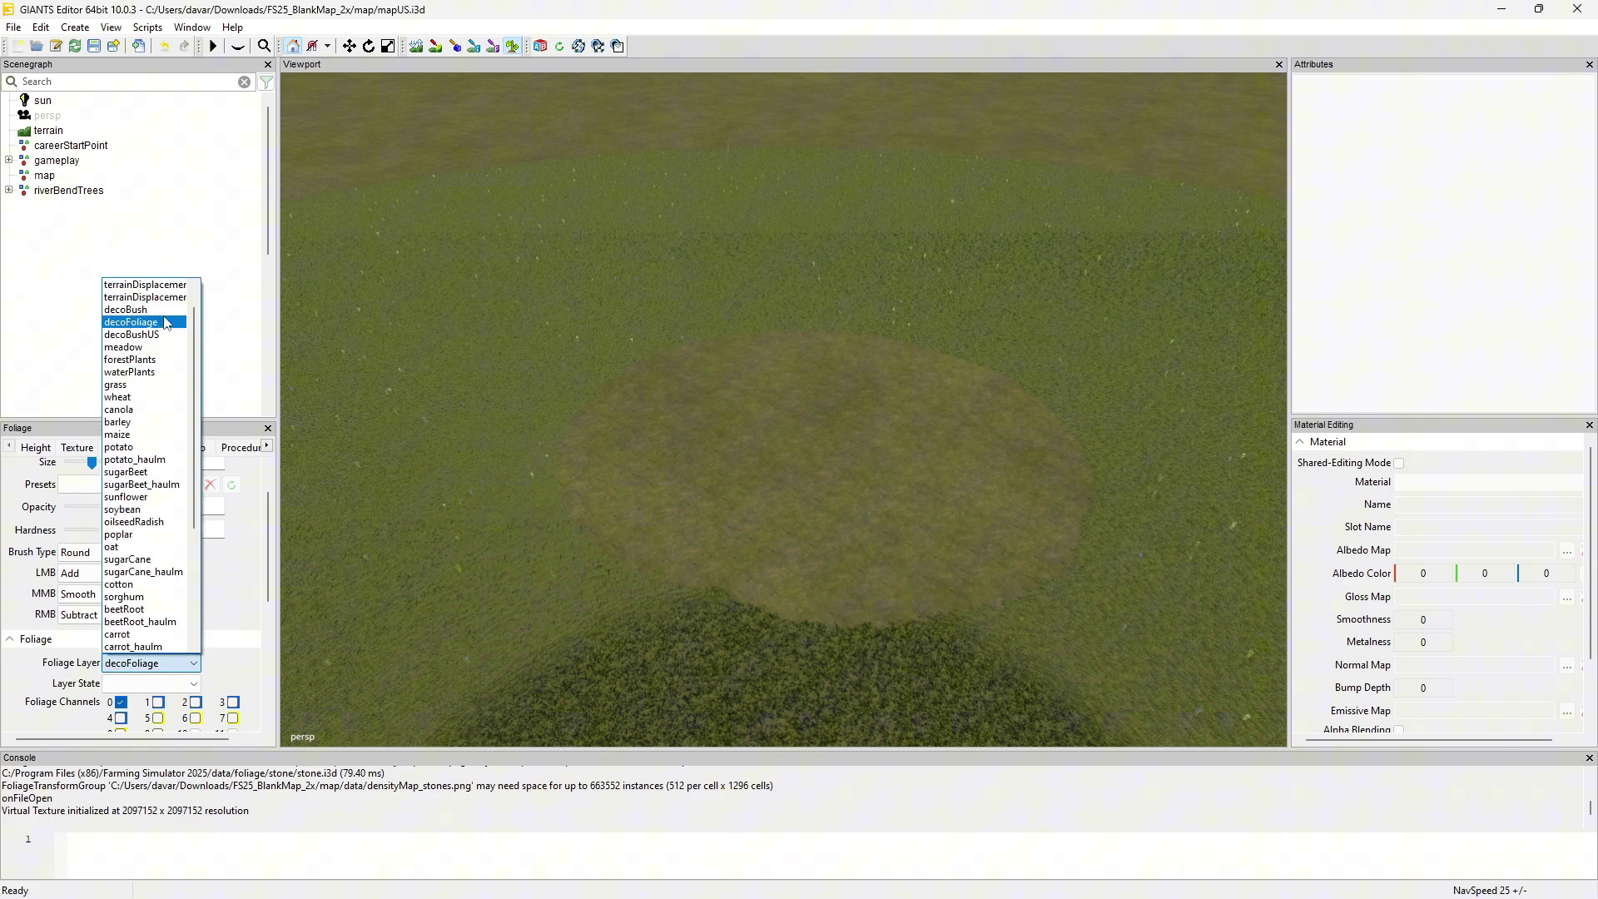
{"action": "left_click", "coordinate": [166, 309]}
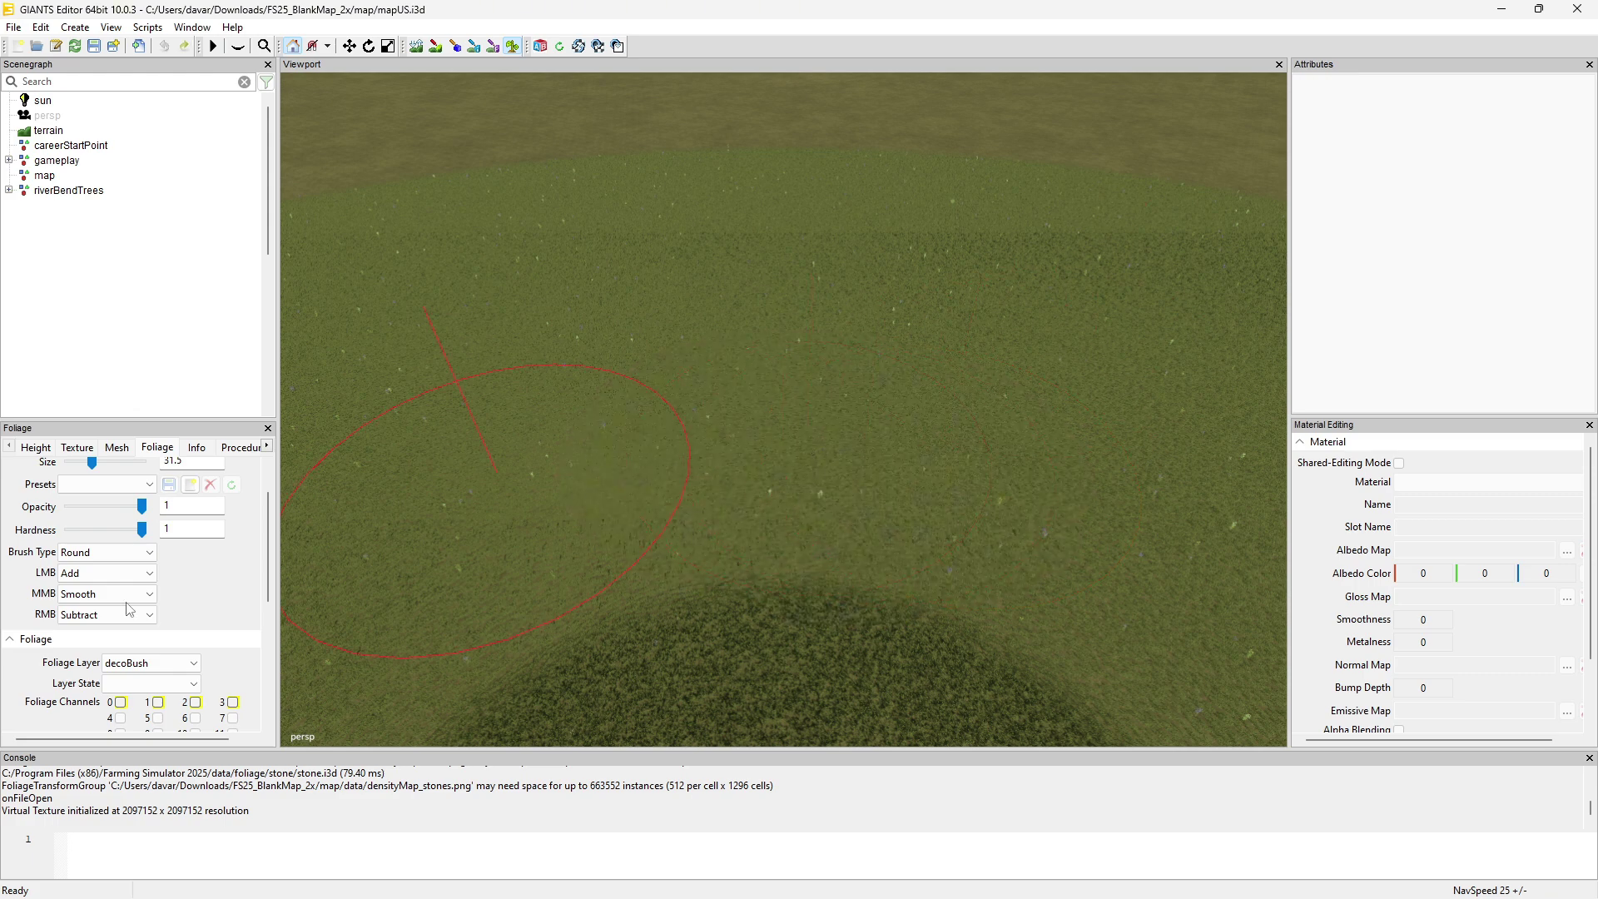
{"action": "left_click", "coordinate": [114, 662]}
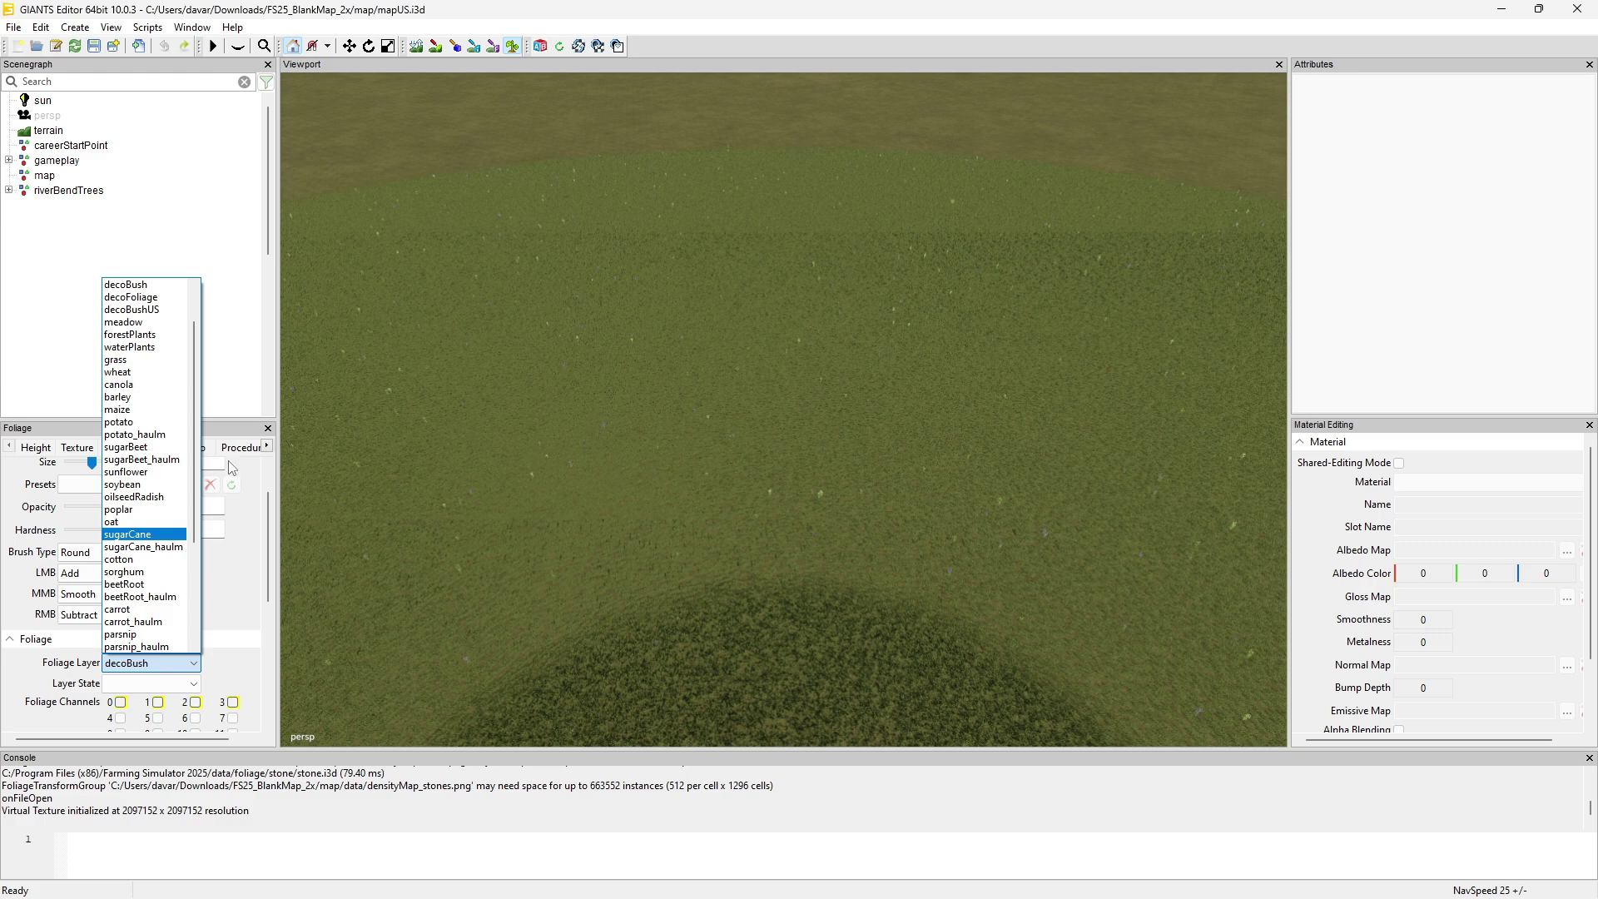
- Browse the Foliage Layer list and settle on decoFoliage
{"action": "left_click", "coordinate": [248, 530]}
{"action": "left_click_drag", "start_coordinate": [269, 539], "coordinate": [283, 609]}
{"action": "left_click", "coordinate": [154, 497]}
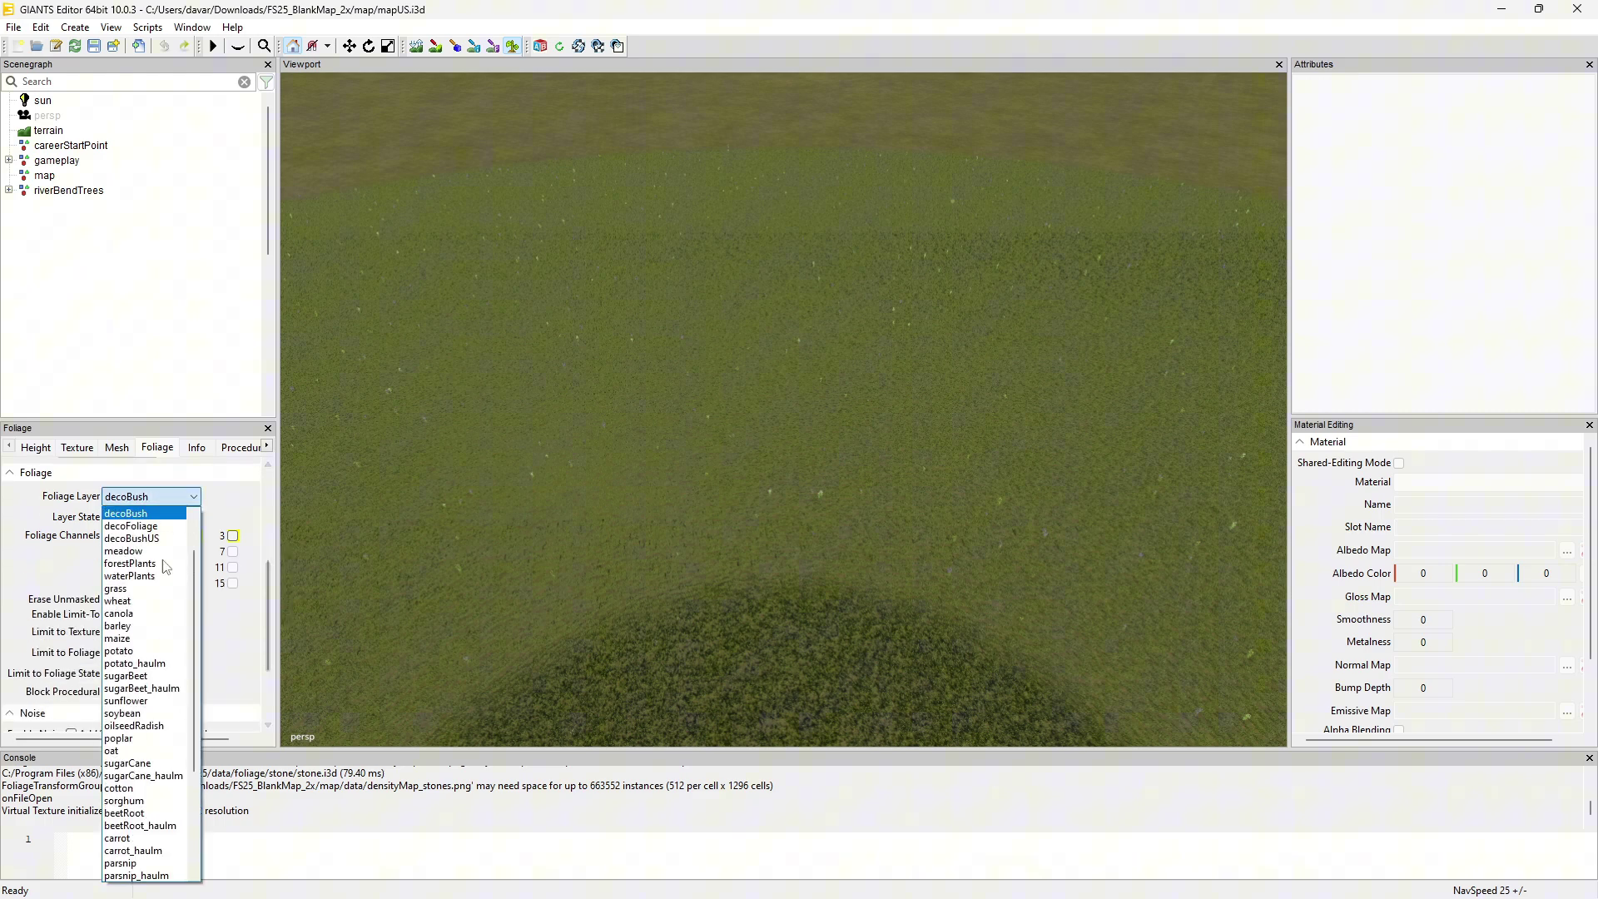
{"action": "scroll", "coordinate": [171, 599], "scroll_direction": "down", "scroll_amount": 4}
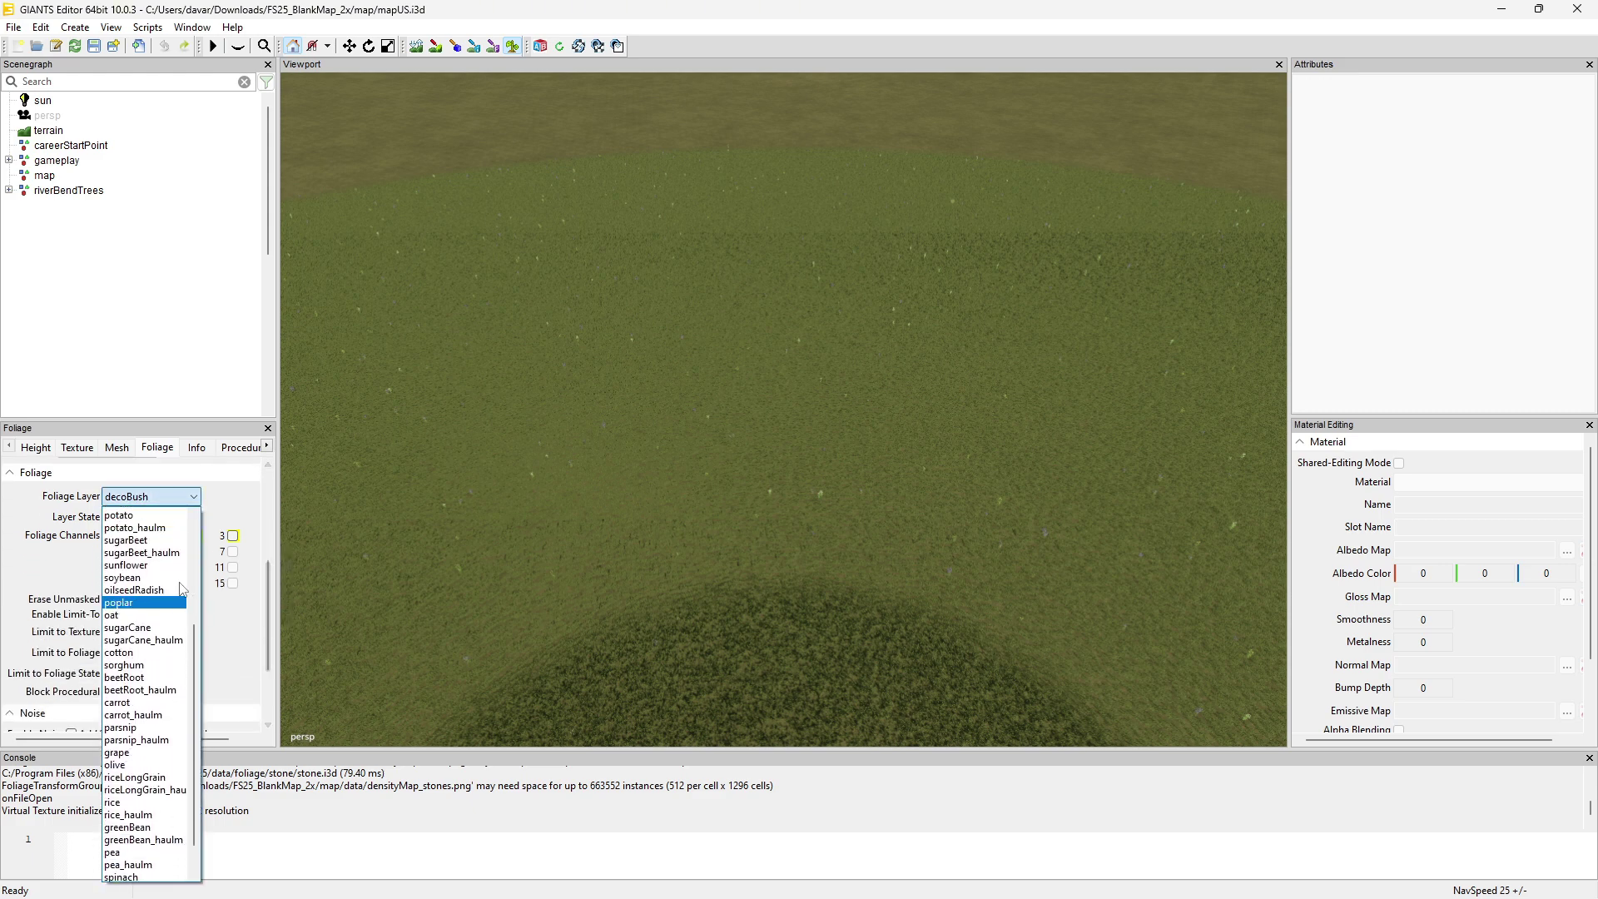
{"action": "scroll", "coordinate": [183, 589], "scroll_direction": "up", "scroll_amount": 5}
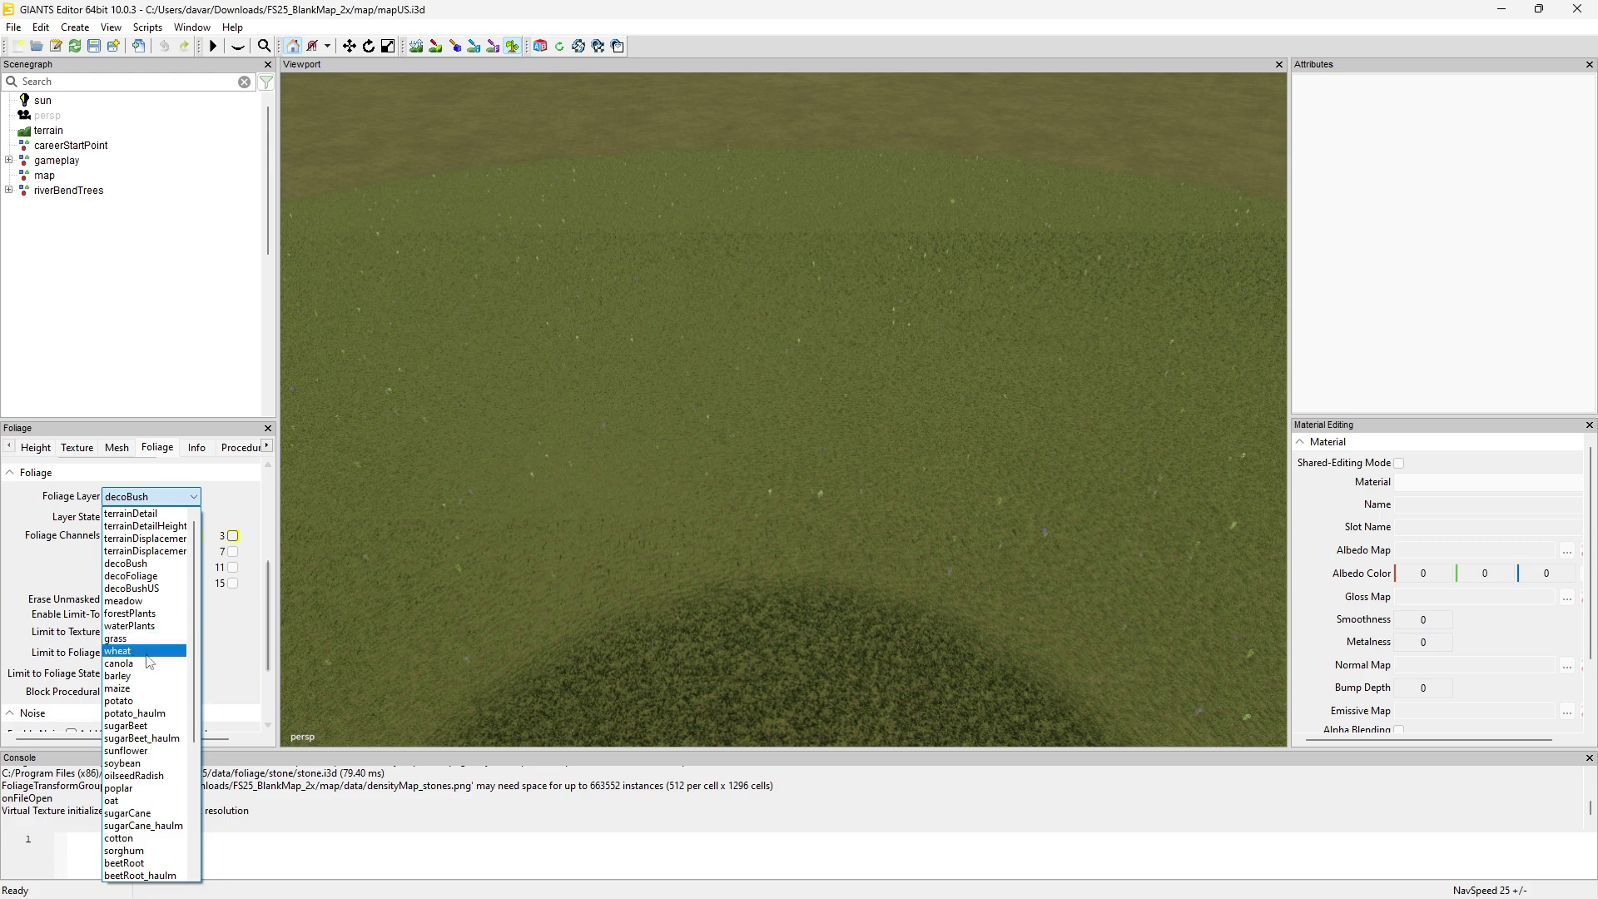
{"action": "scroll", "coordinate": [129, 833], "scroll_direction": "down", "scroll_amount": 6}
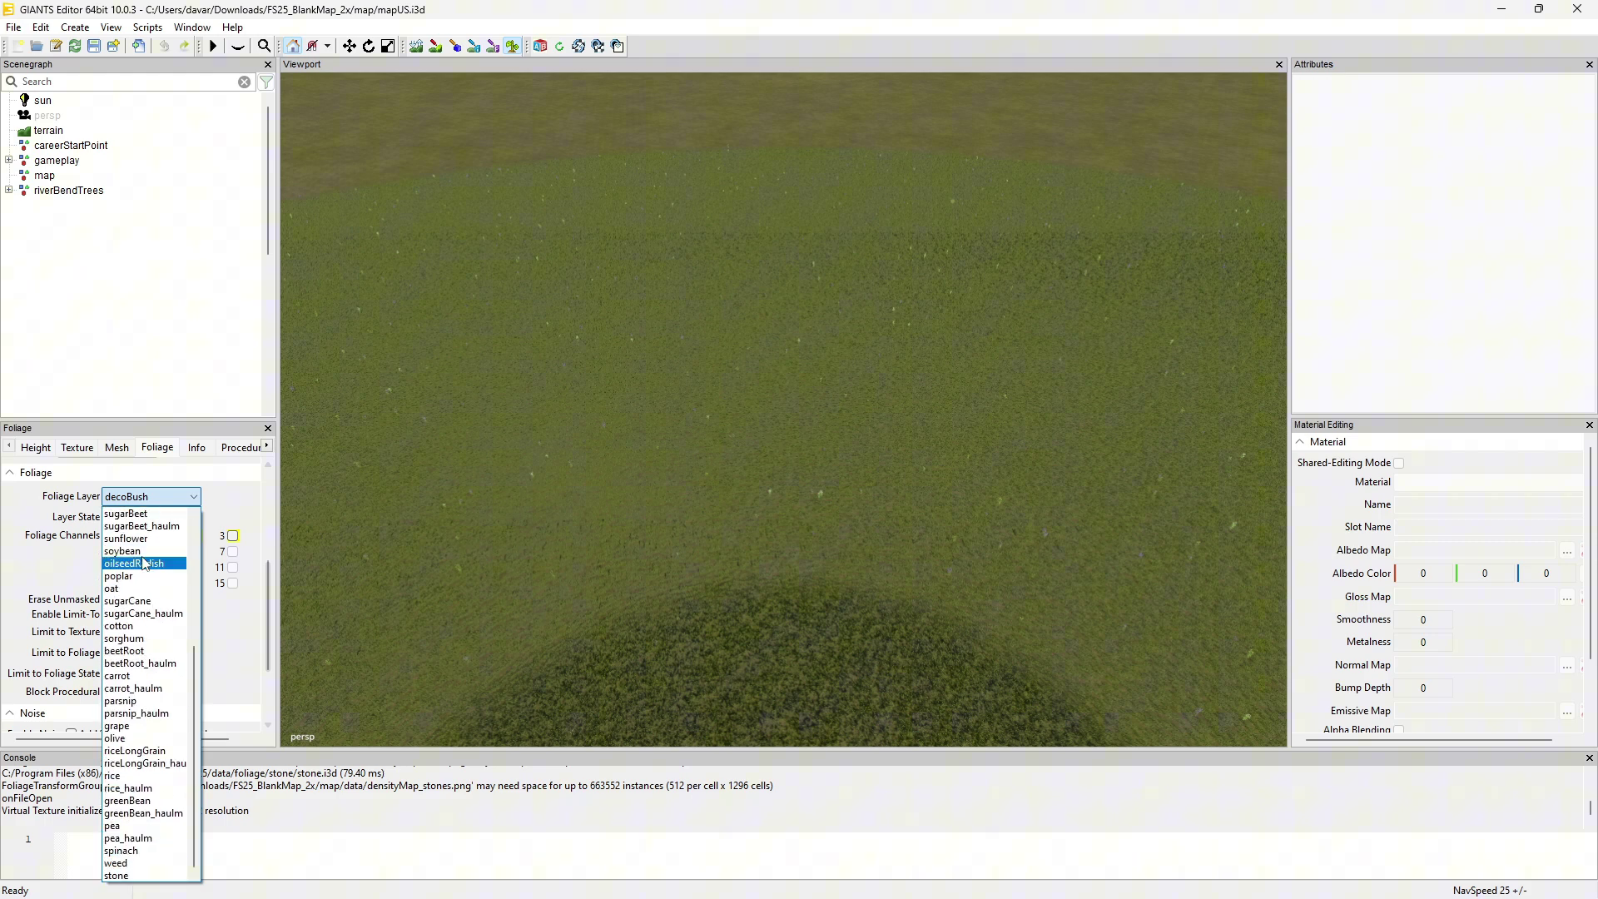
{"action": "scroll", "coordinate": [152, 583], "scroll_direction": "up", "scroll_amount": 3}
{"action": "scroll", "coordinate": [153, 582], "scroll_direction": "up", "scroll_amount": 3}
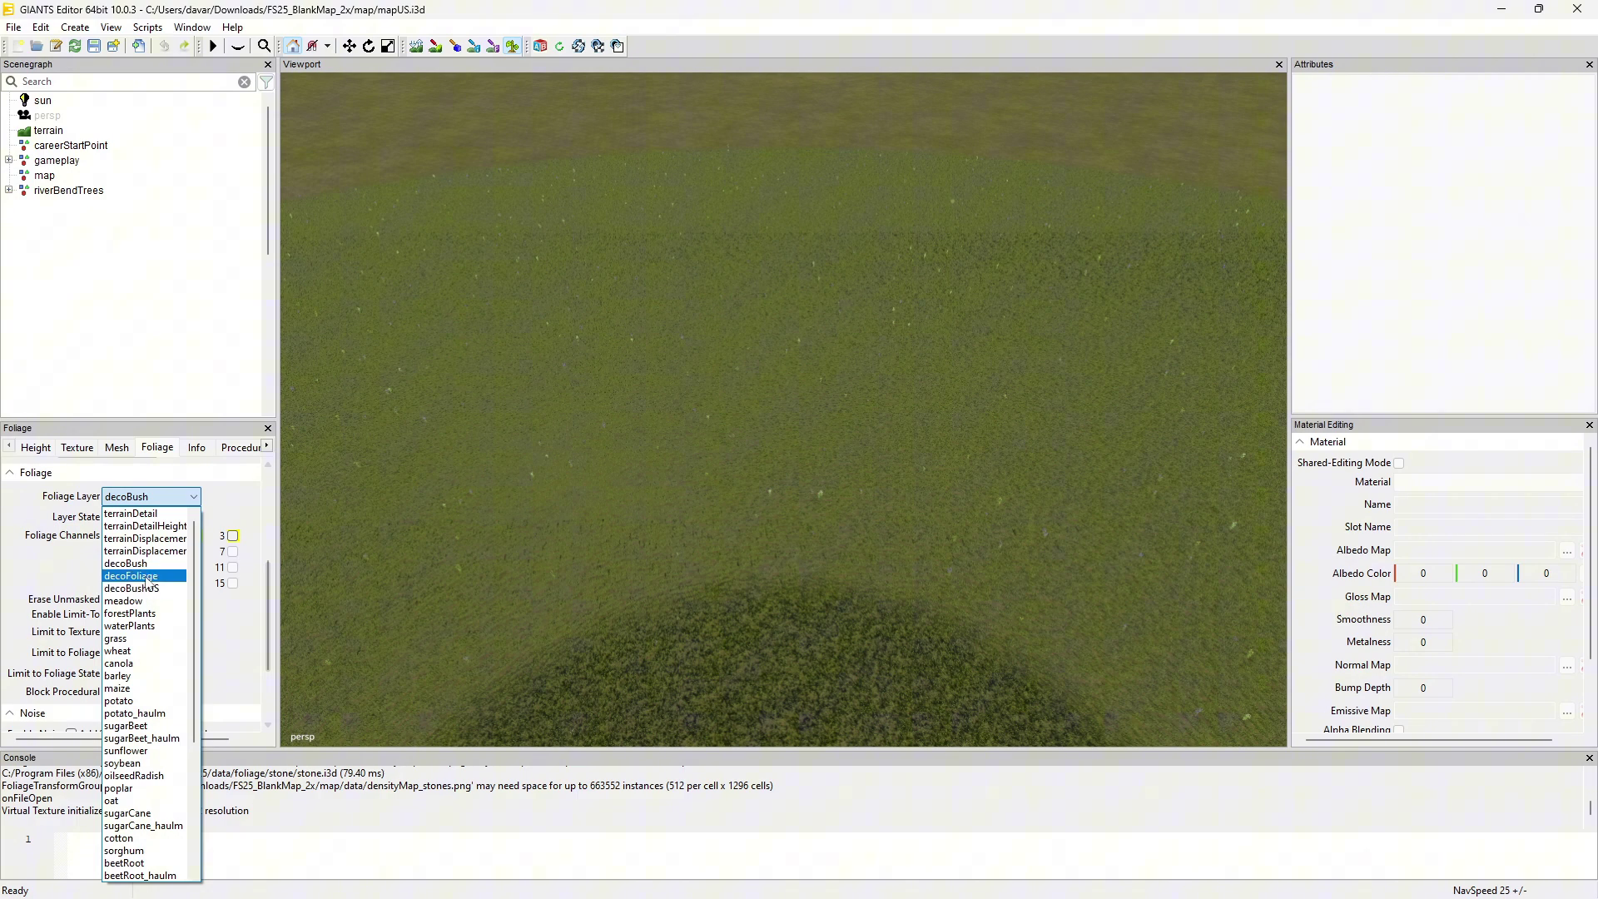
{"action": "left_click", "coordinate": [144, 576]}
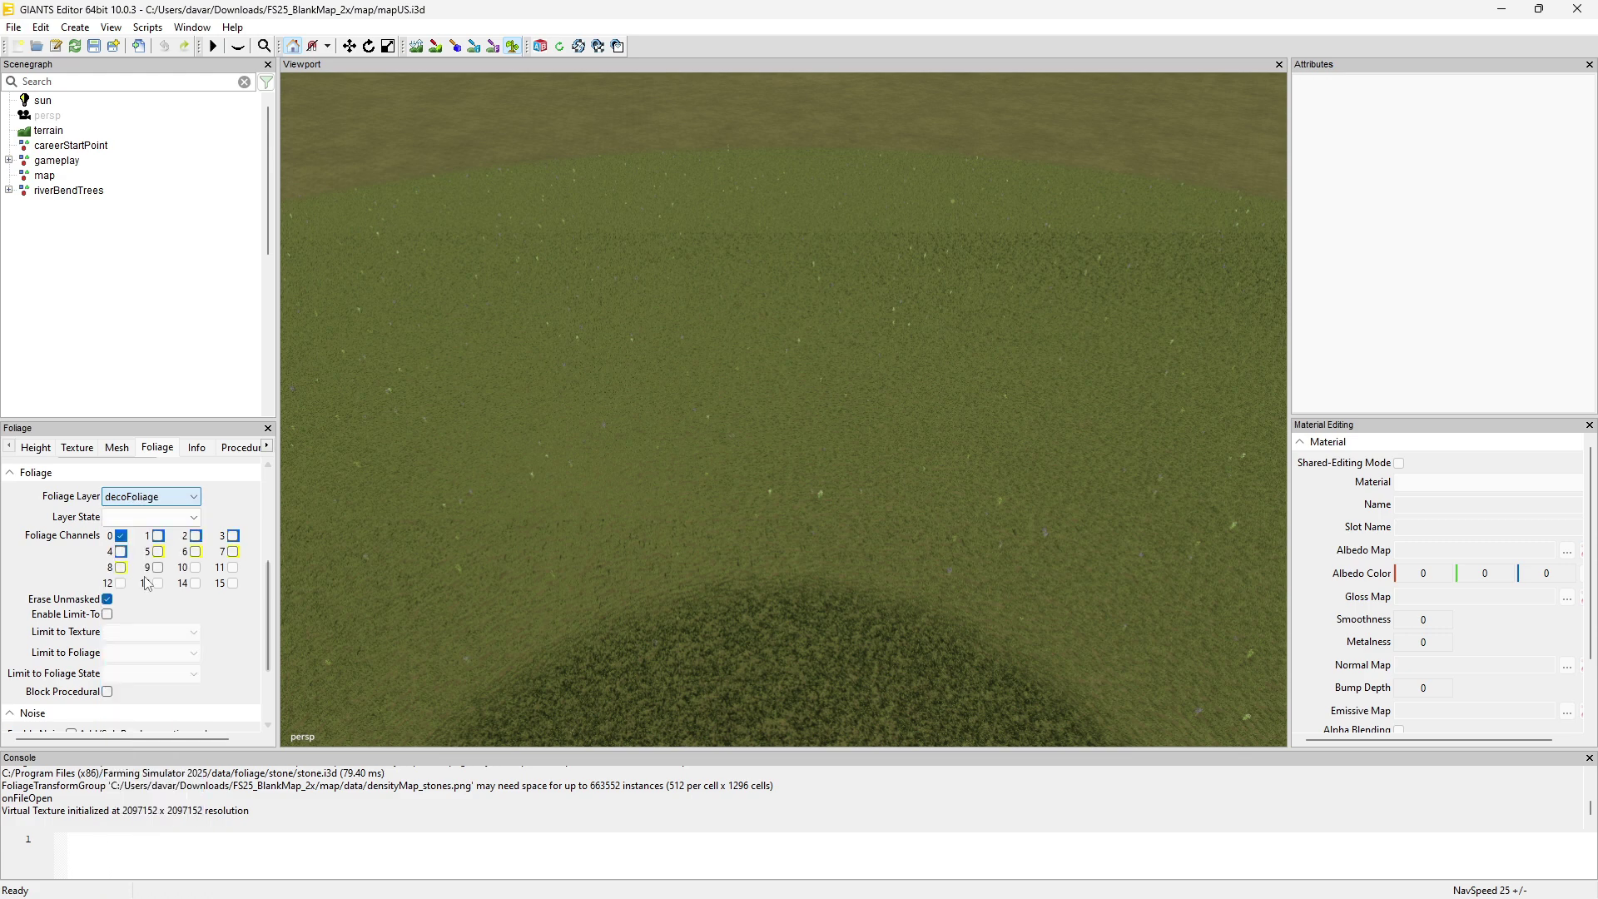
{"action": "left_click", "coordinate": [167, 517]}
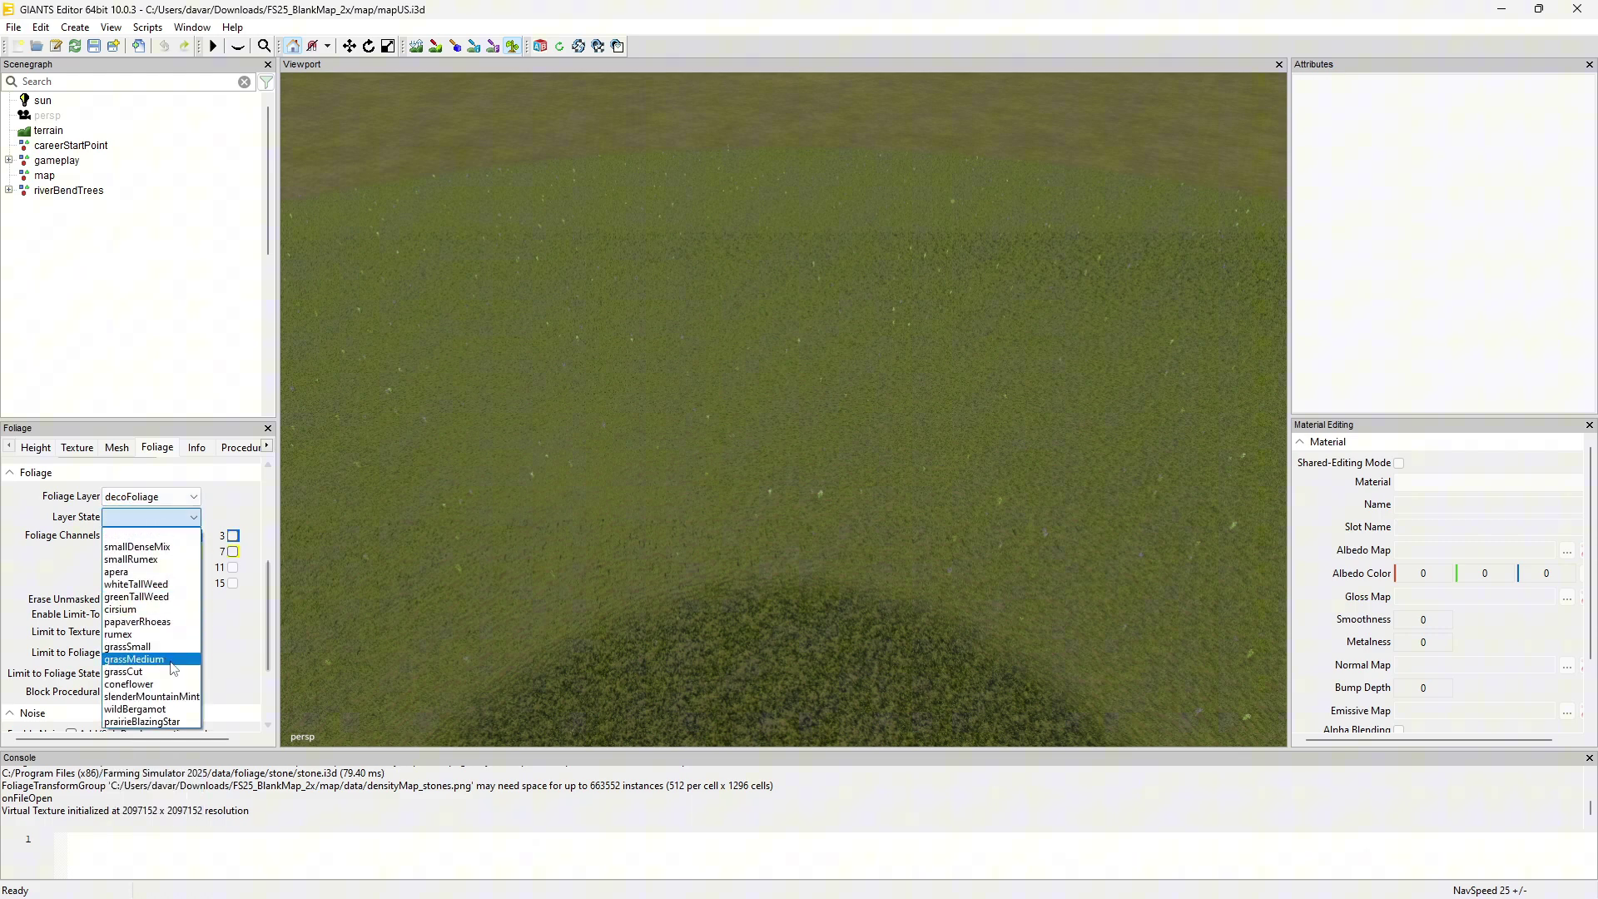
{"action": "left_click", "coordinate": [156, 499]}
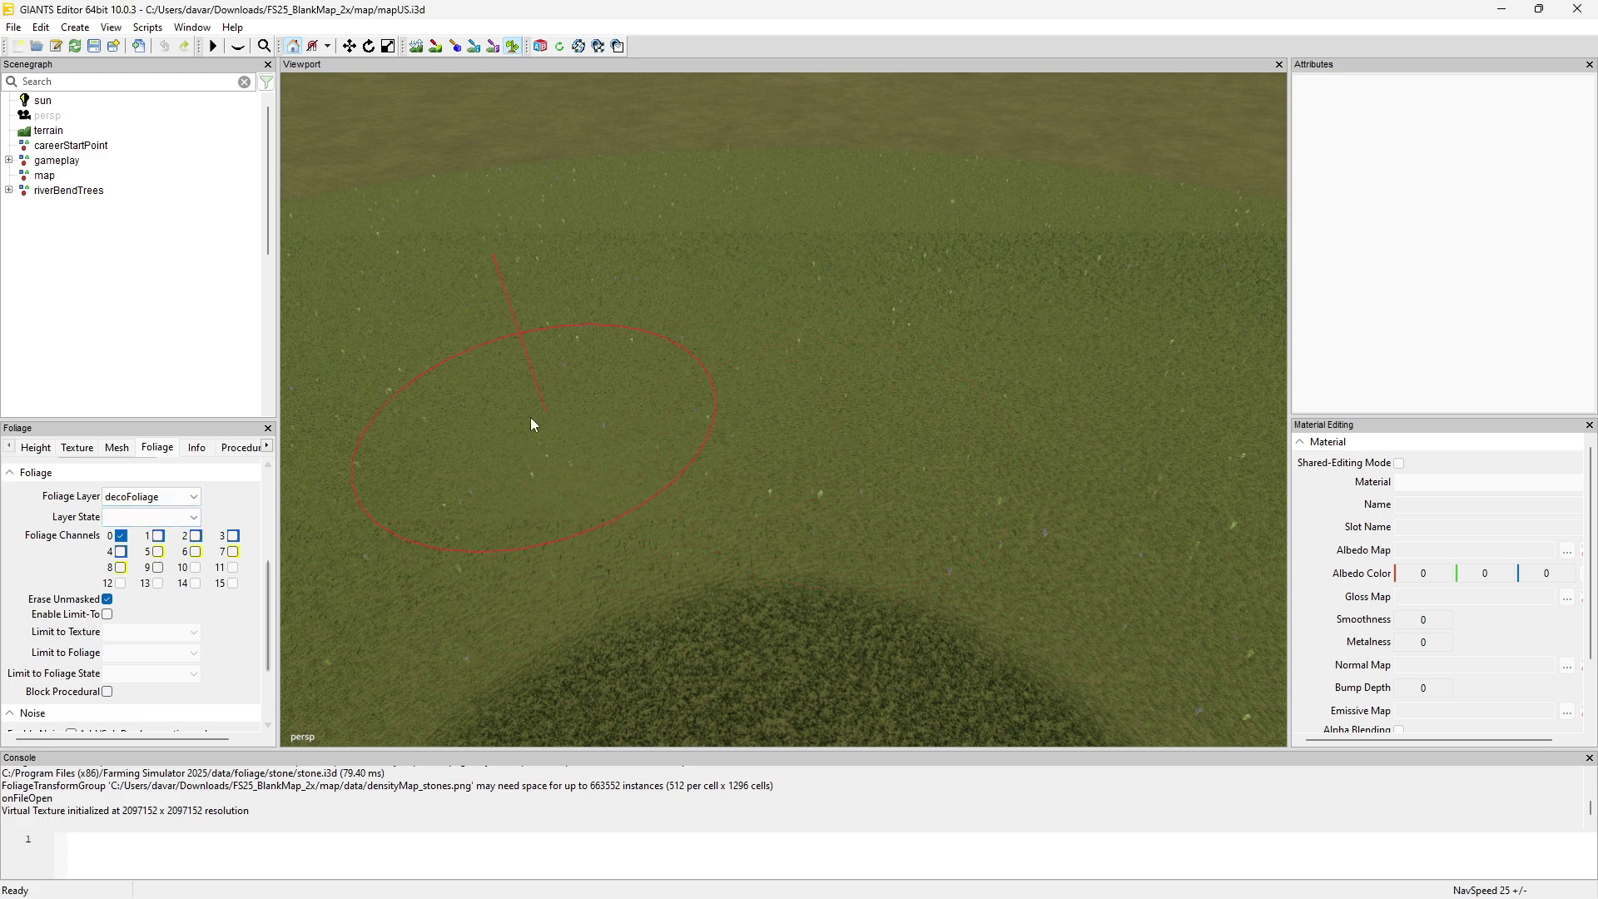
{"action": "left_click", "coordinate": [159, 518]}
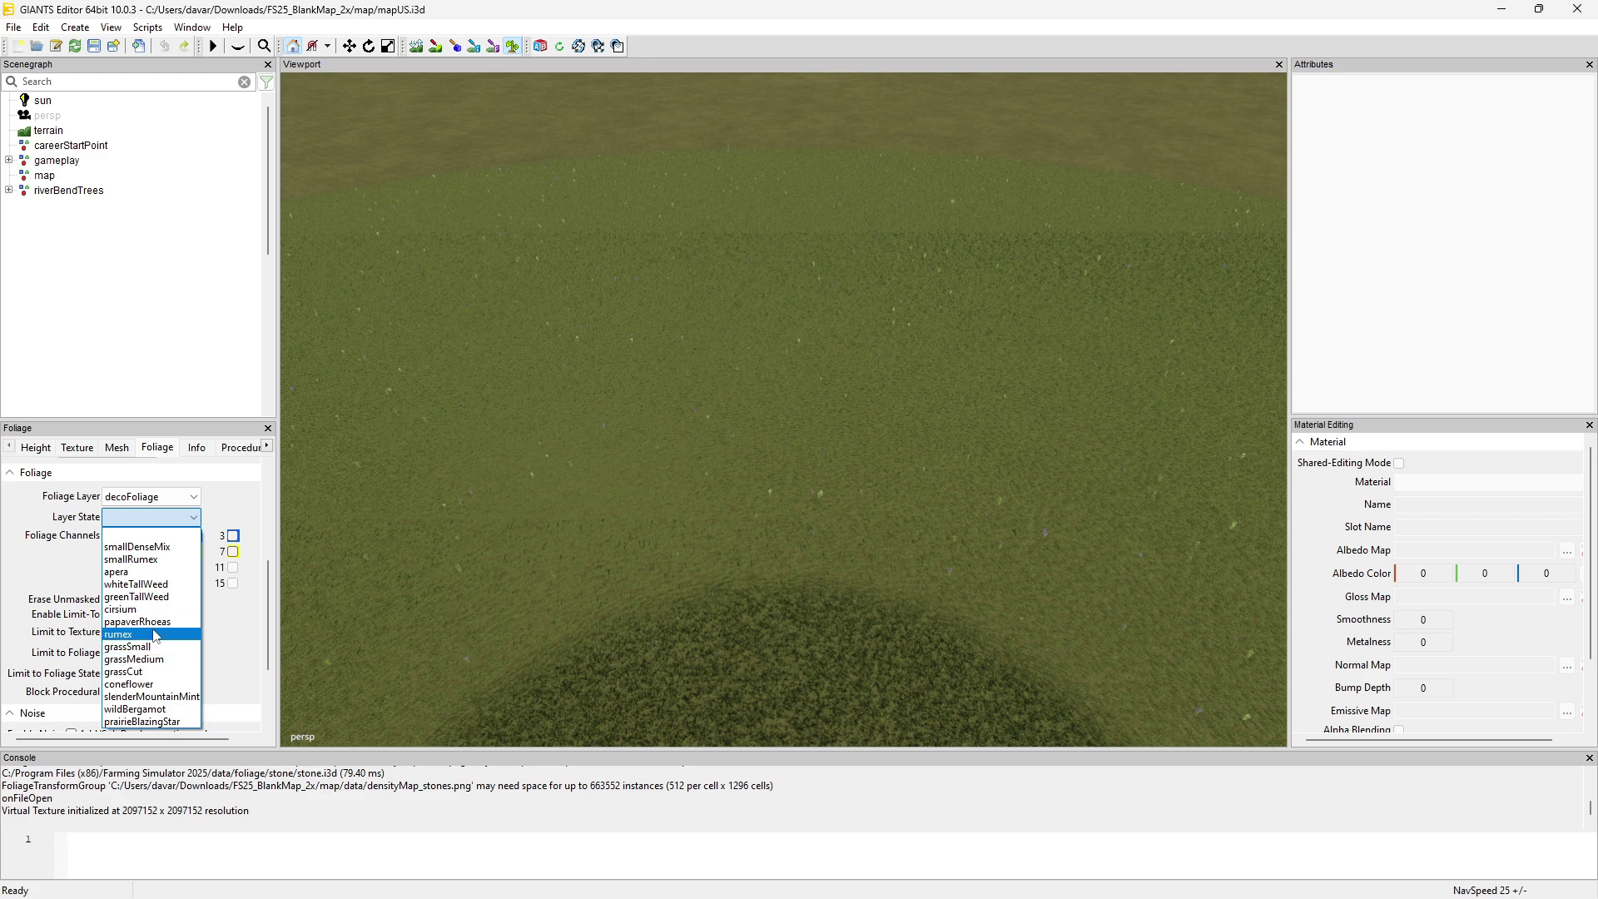
- Set the Foliage Layer to grass and look over its layer states
{"action": "left_click", "coordinate": [165, 504]}
{"action": "left_click", "coordinate": [163, 499]}
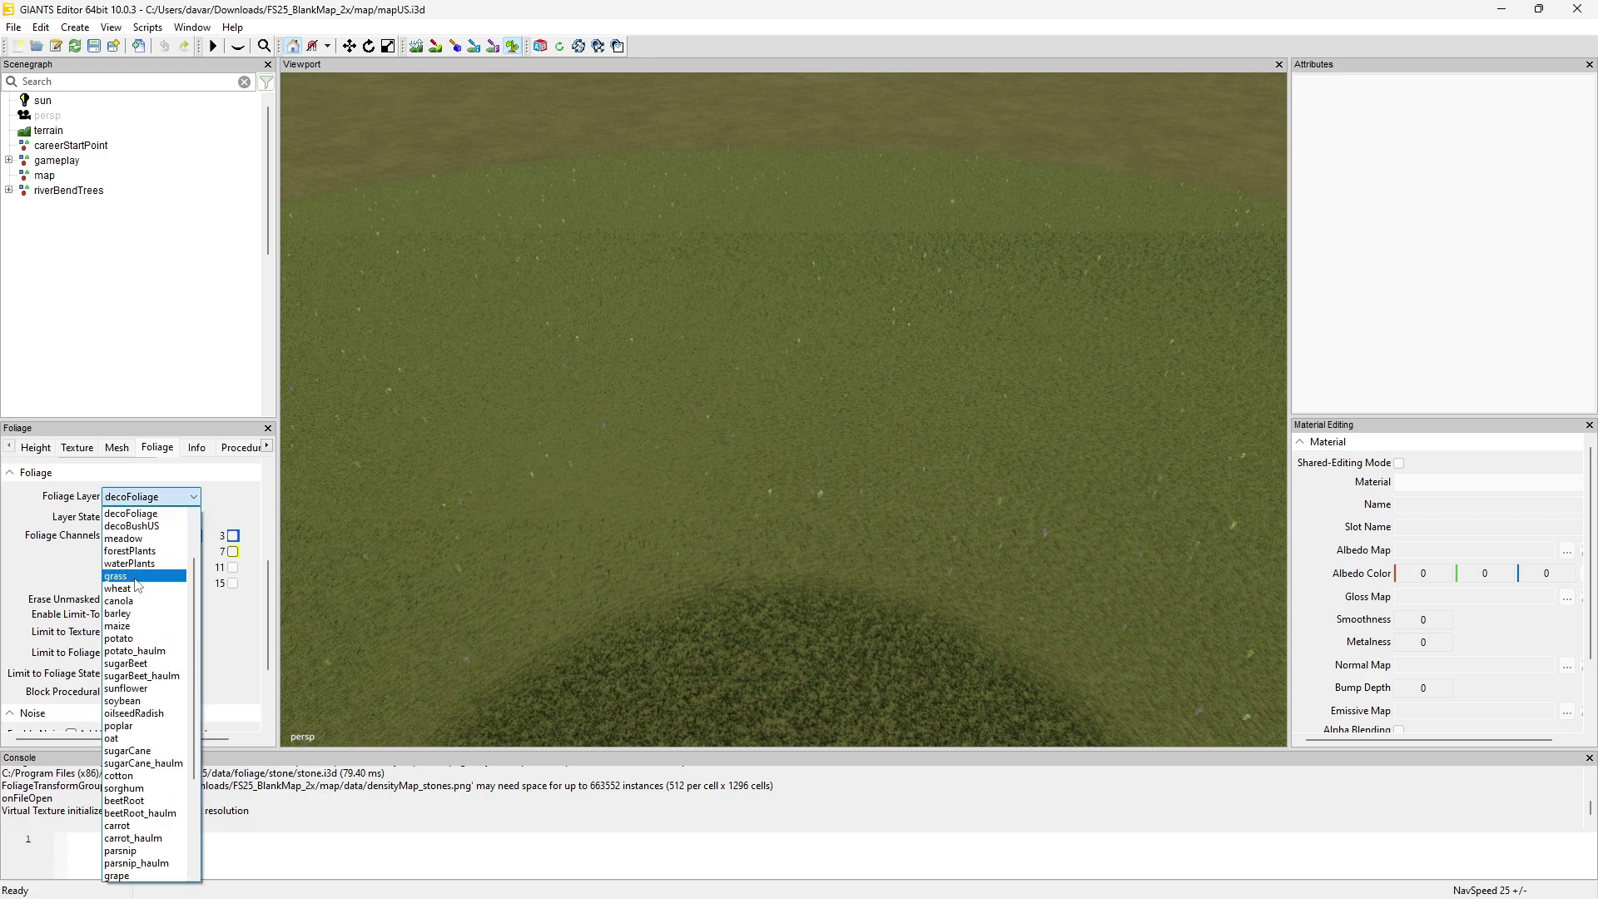
{"action": "left_click", "coordinate": [137, 577]}
{"action": "left_click", "coordinate": [171, 519]}
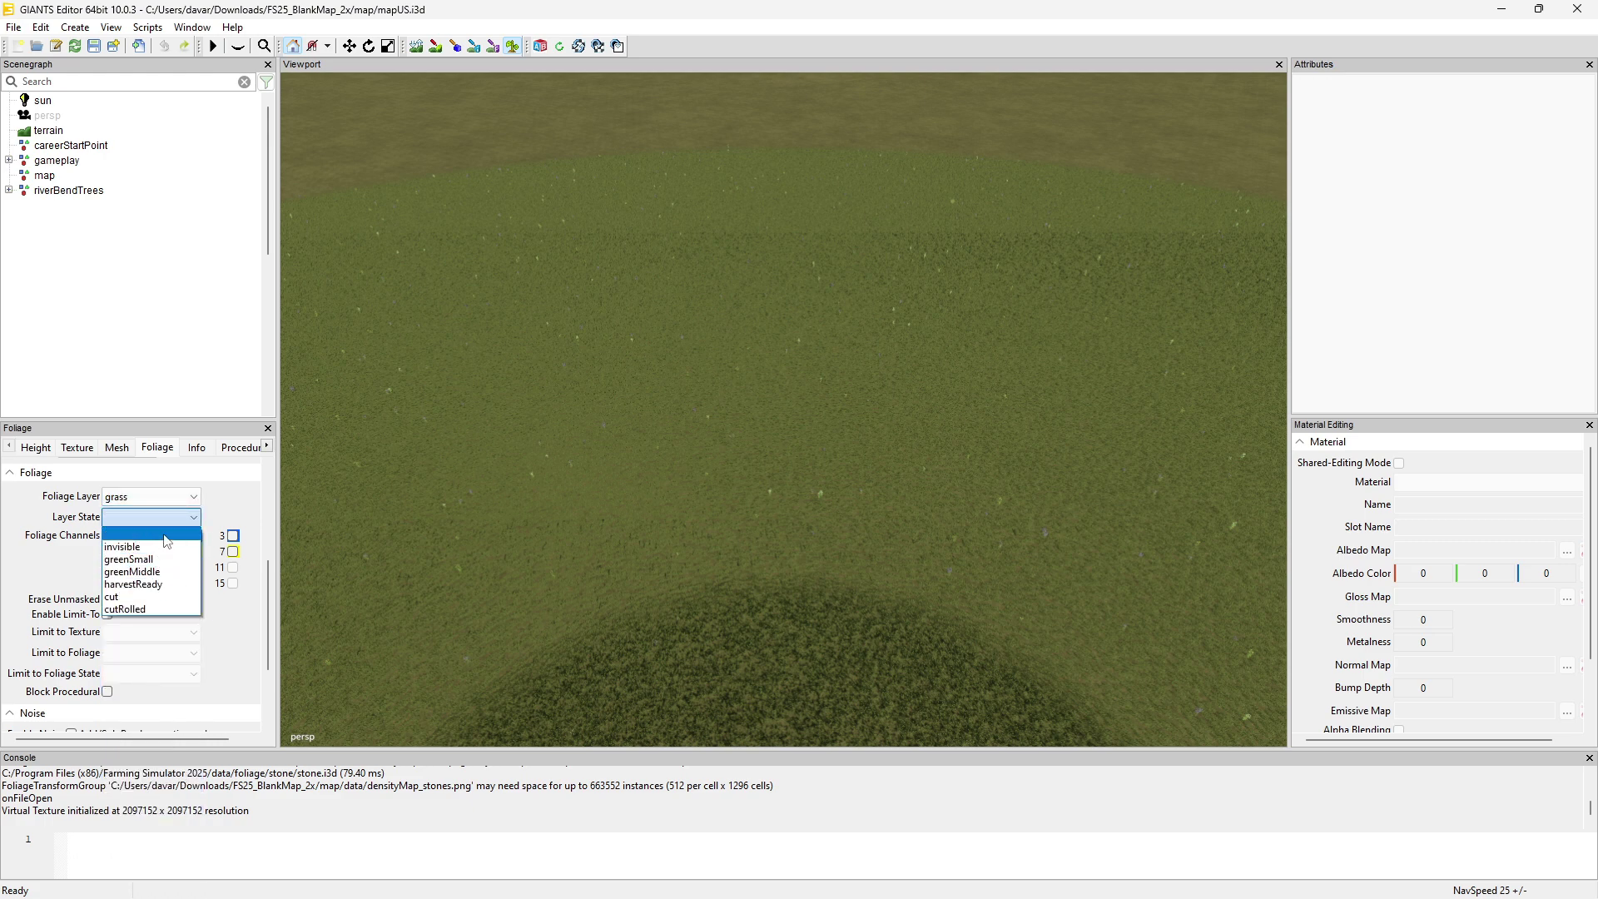
{"action": "left_click", "coordinate": [193, 496]}
- Switch the Foliage Layer to meadow and review its layer states without changing them
{"action": "left_click", "coordinate": [193, 496]}
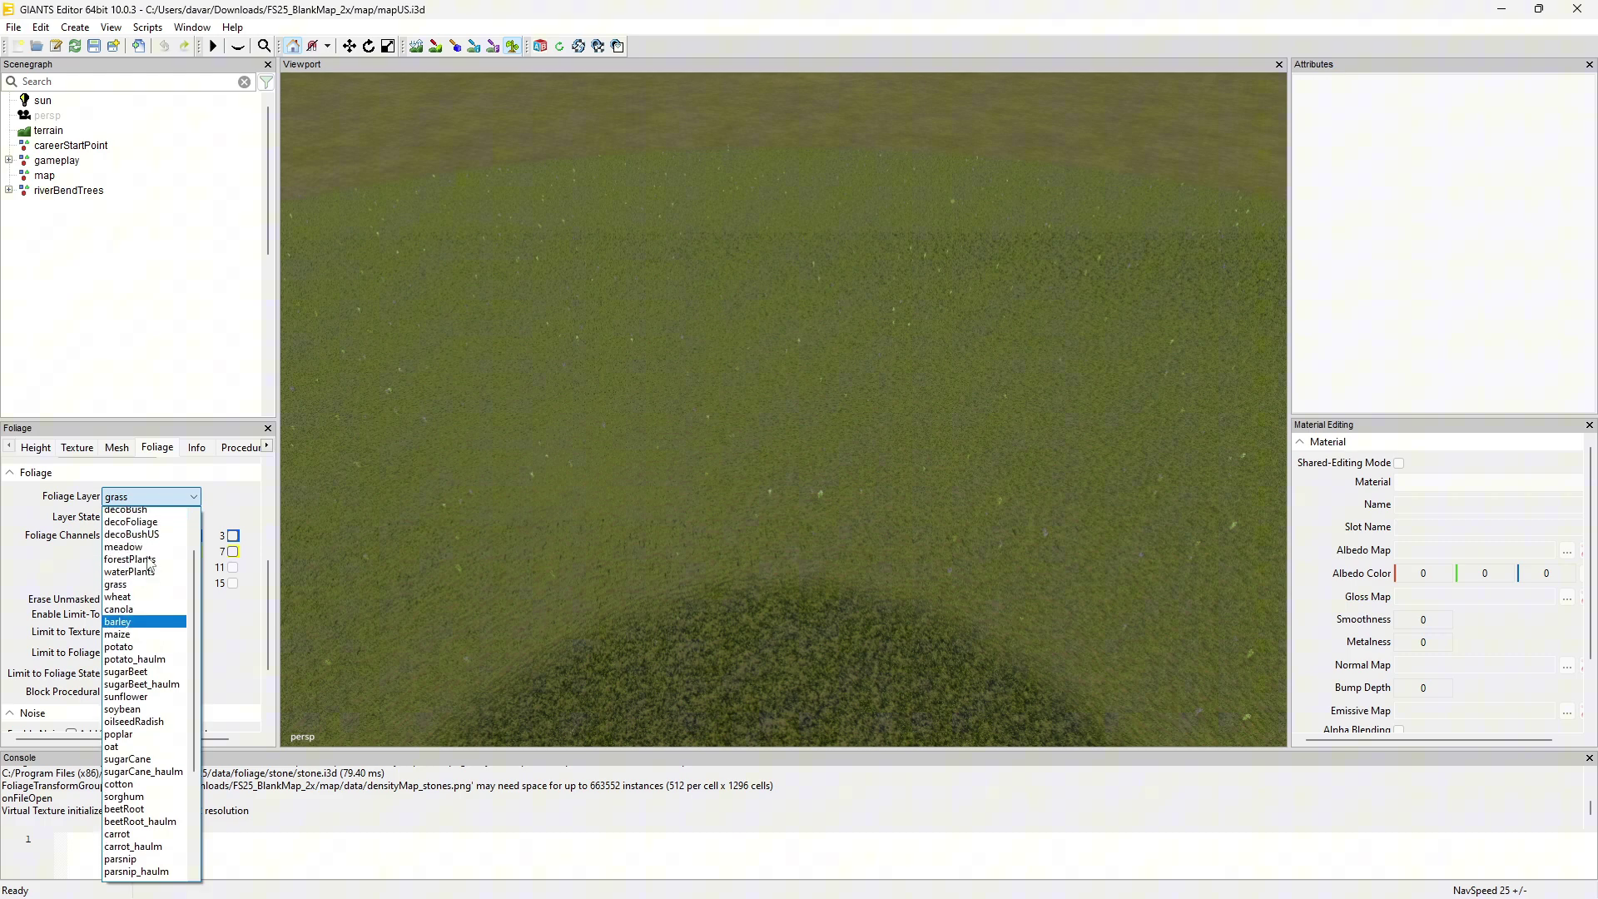
{"action": "scroll", "coordinate": [143, 583], "scroll_direction": "up", "scroll_amount": 1}
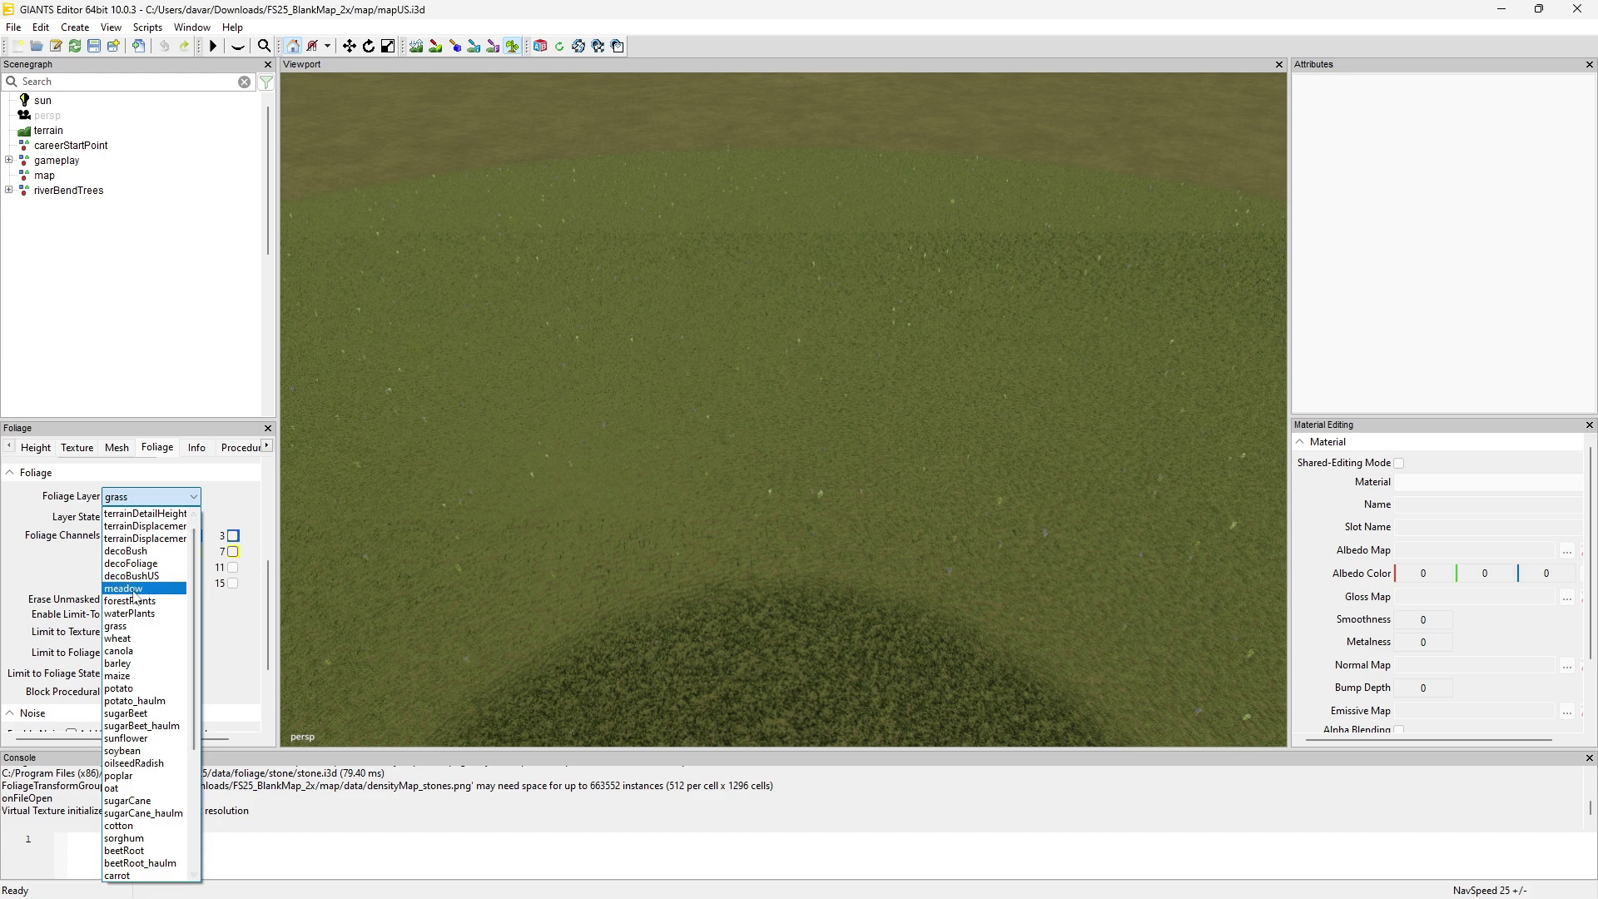
{"action": "left_click", "coordinate": [152, 588]}
{"action": "left_click", "coordinate": [153, 517]}
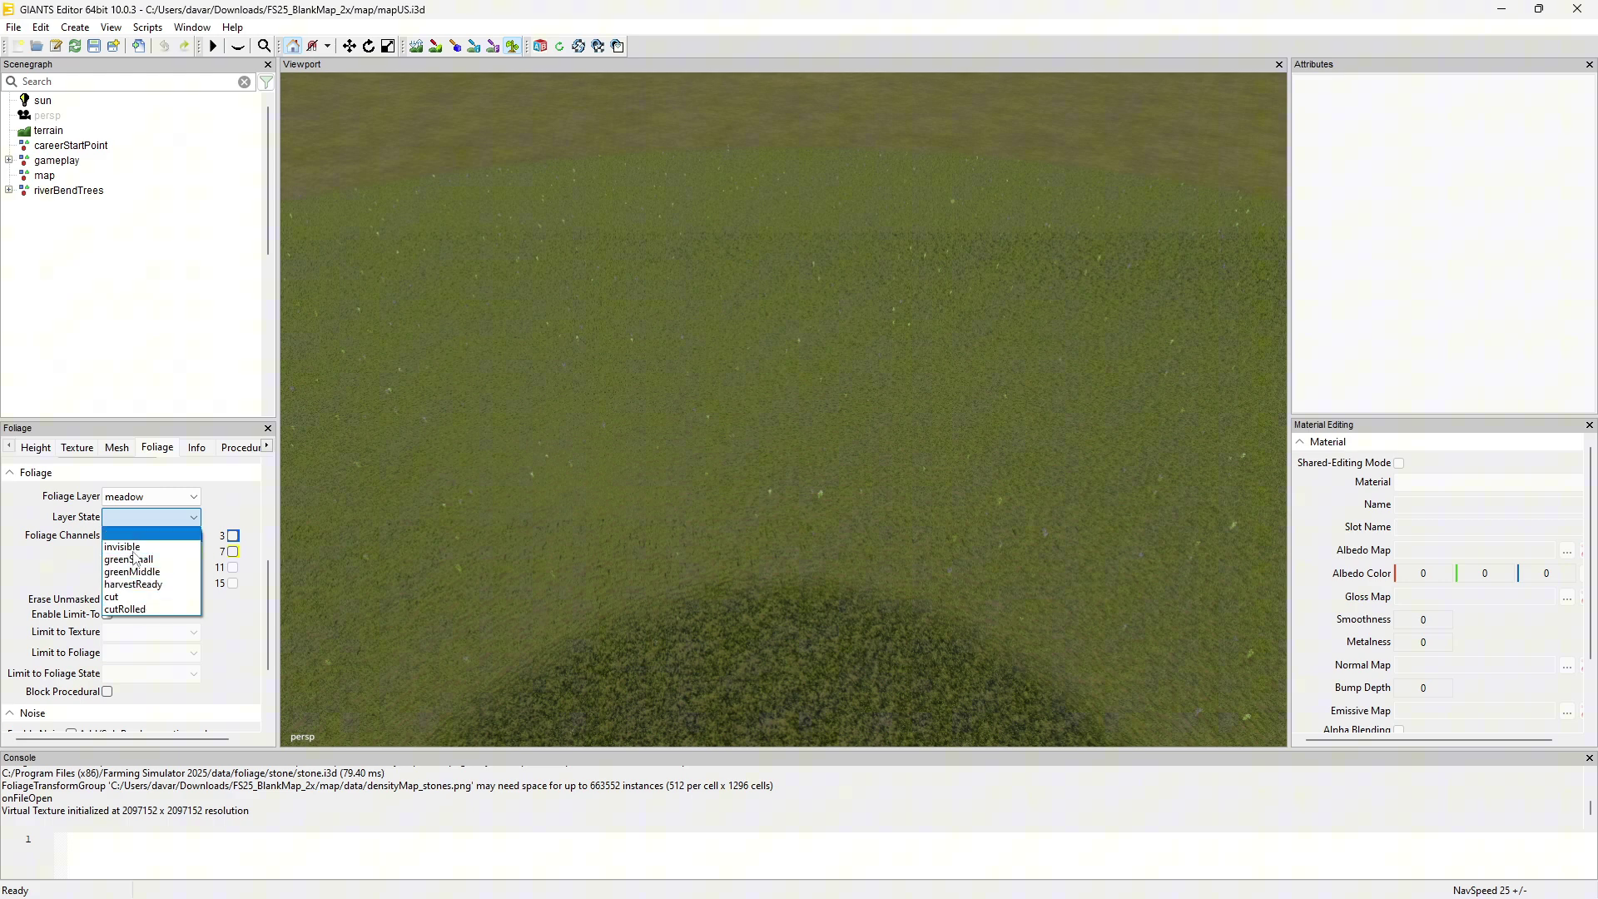
{"action": "left_click", "coordinate": [250, 516]}
{"action": "left_click", "coordinate": [193, 497]}
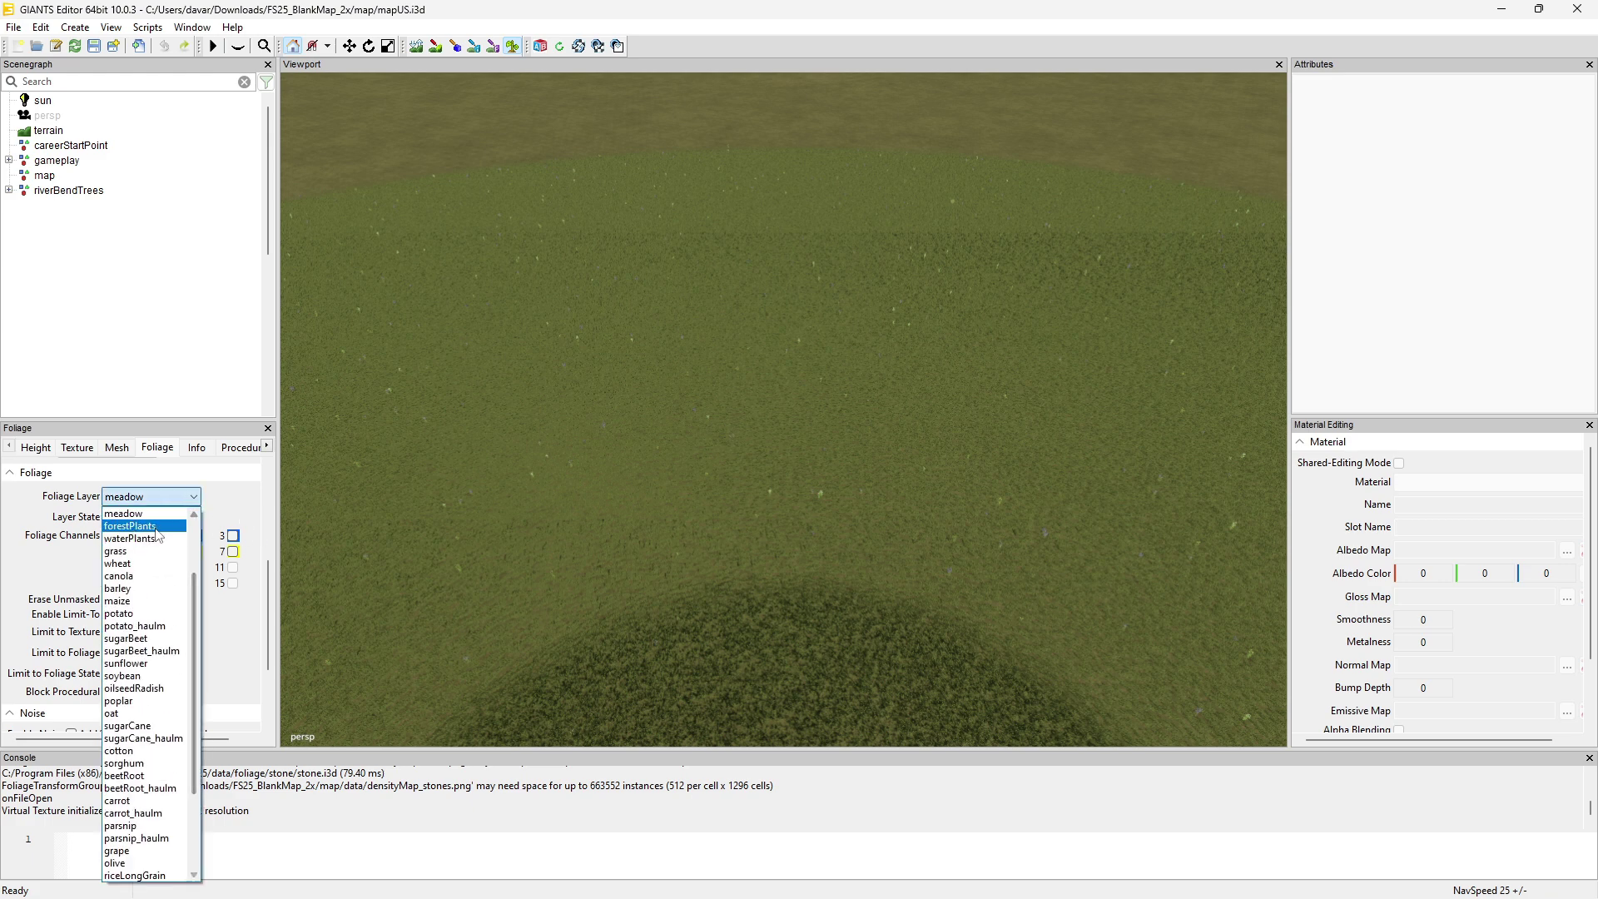
{"action": "scroll", "coordinate": [171, 616], "scroll_direction": "up", "scroll_amount": 2}
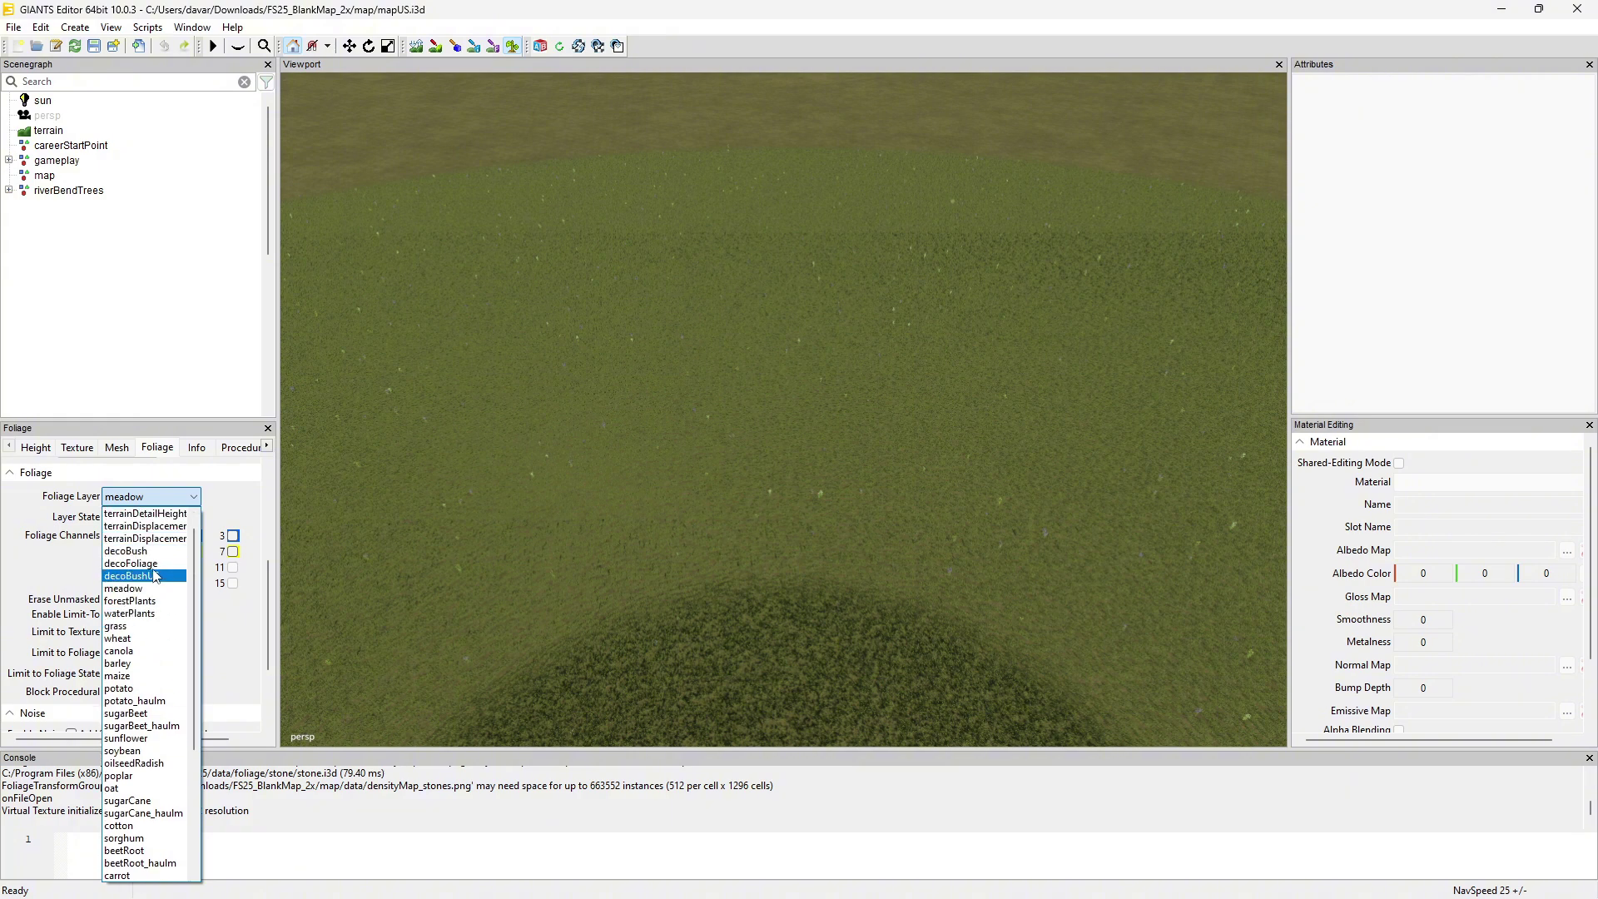
{"action": "left_click", "coordinate": [249, 514]}
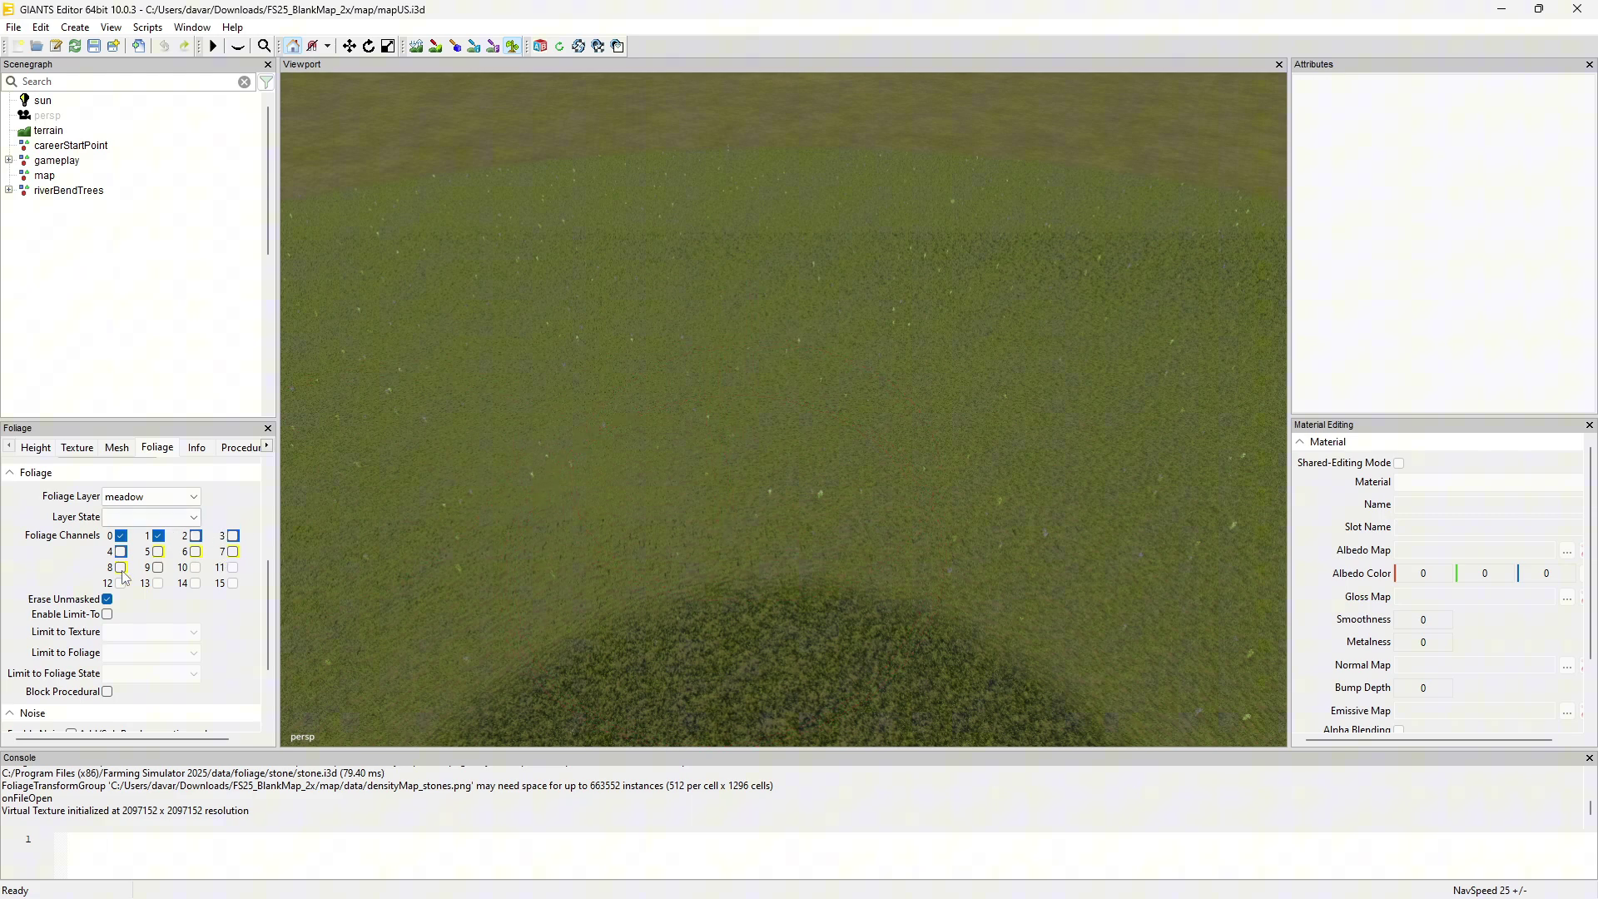
- Enable Limit-To and set Limit to Texture to GRASS, after trying ASPHALT and GRAVEL
{"action": "left_click", "coordinate": [107, 614]}
{"action": "left_click", "coordinate": [140, 632]}
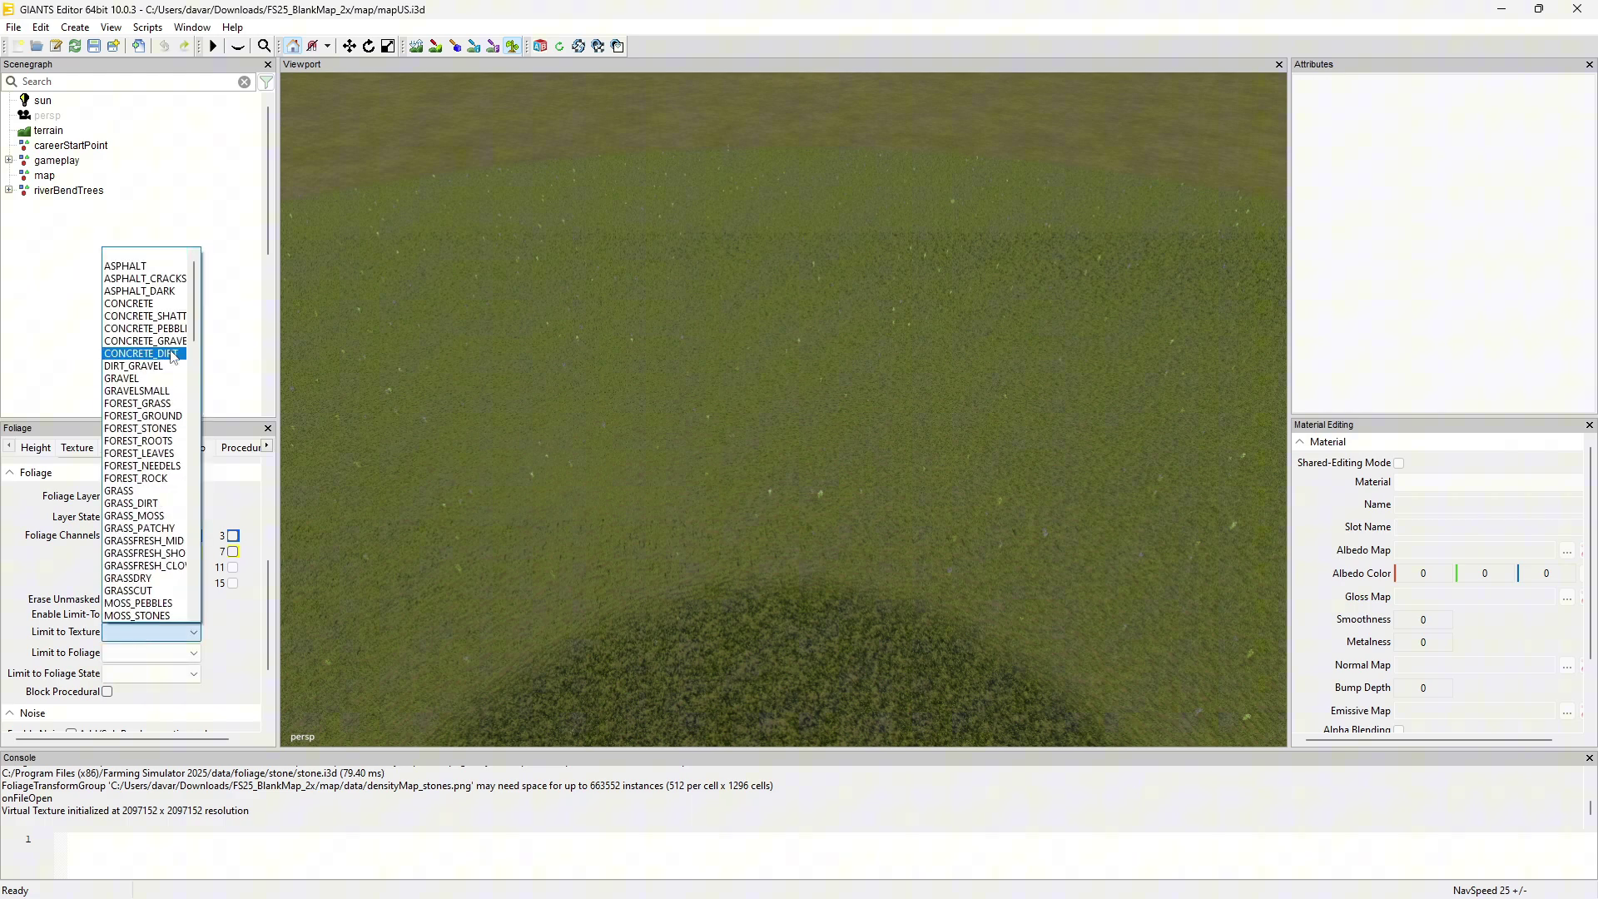
{"action": "left_click", "coordinate": [160, 264]}
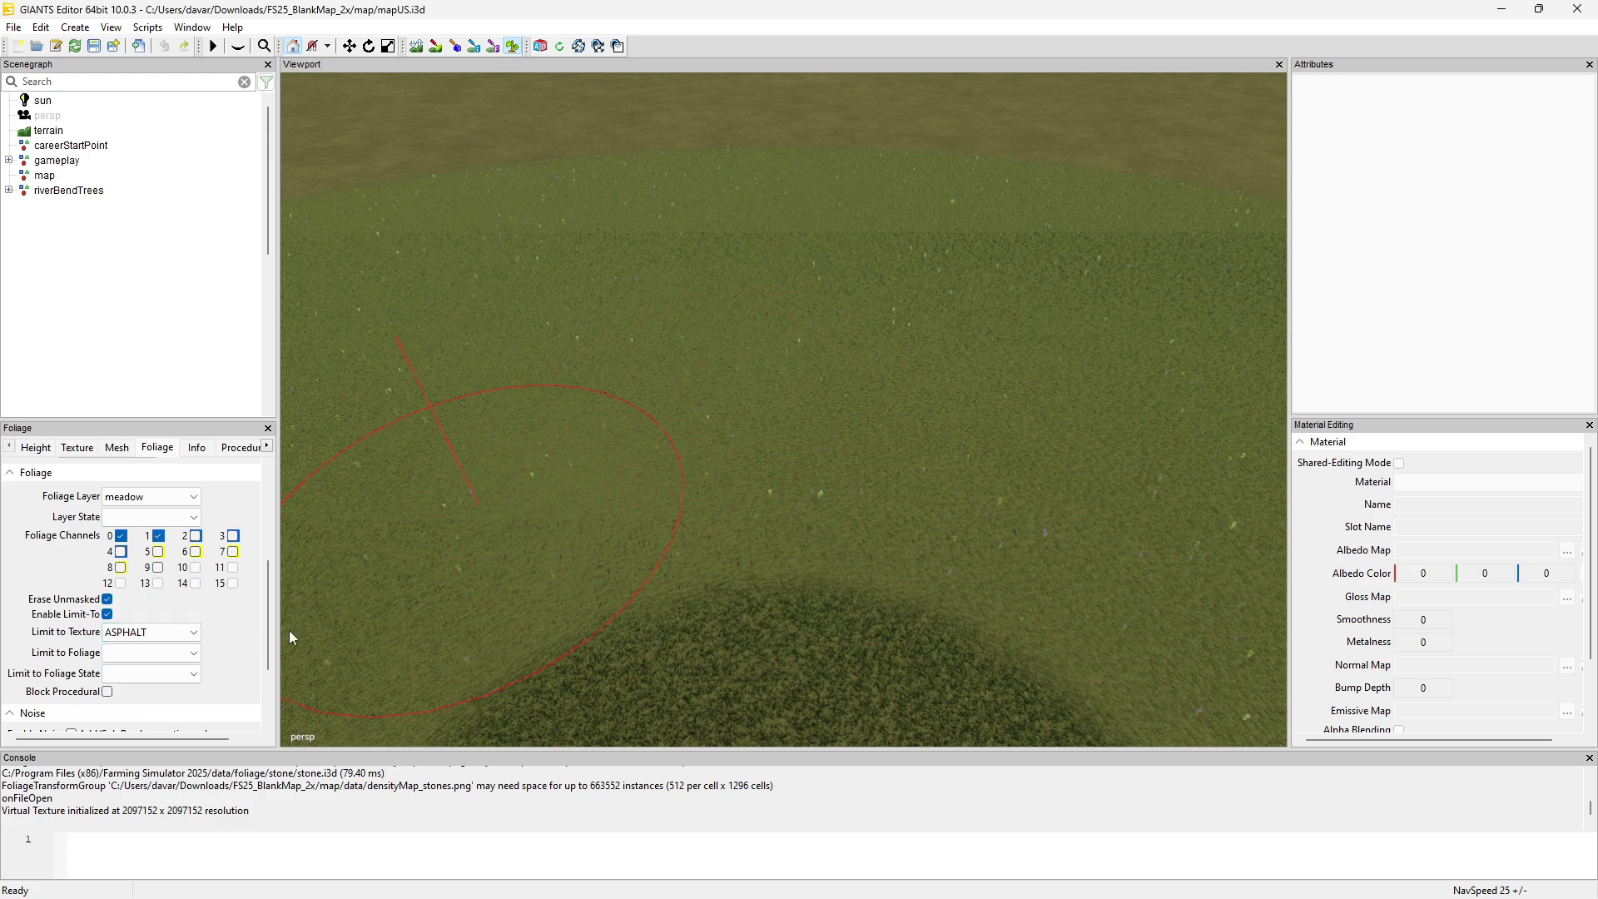
{"action": "left_click", "coordinate": [149, 632]}
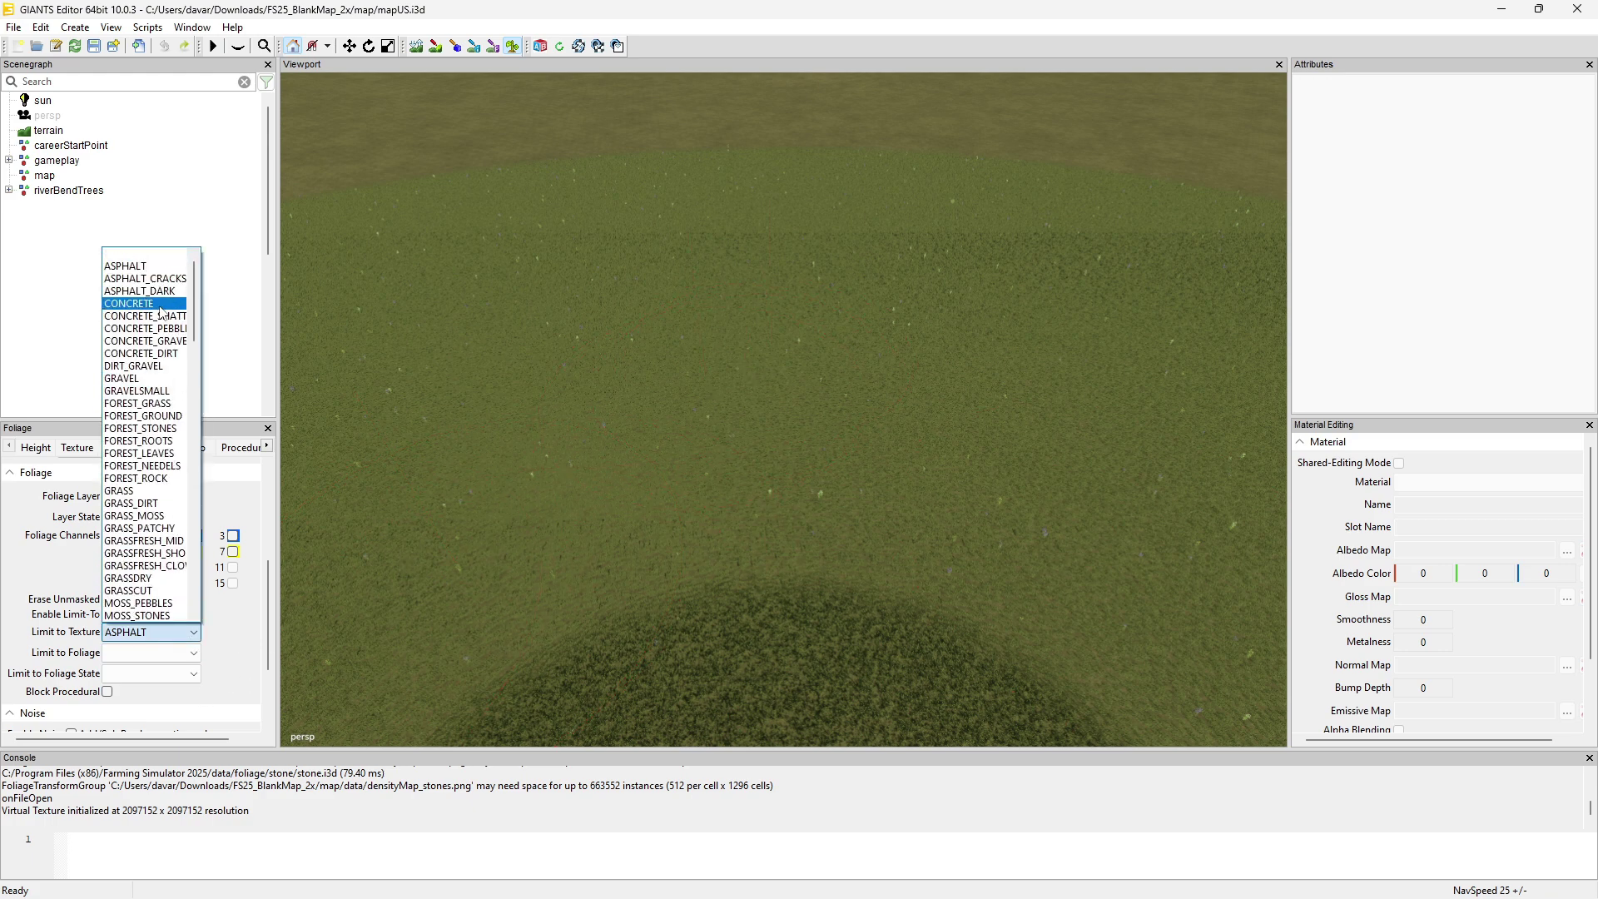
{"action": "left_click", "coordinate": [147, 379]}
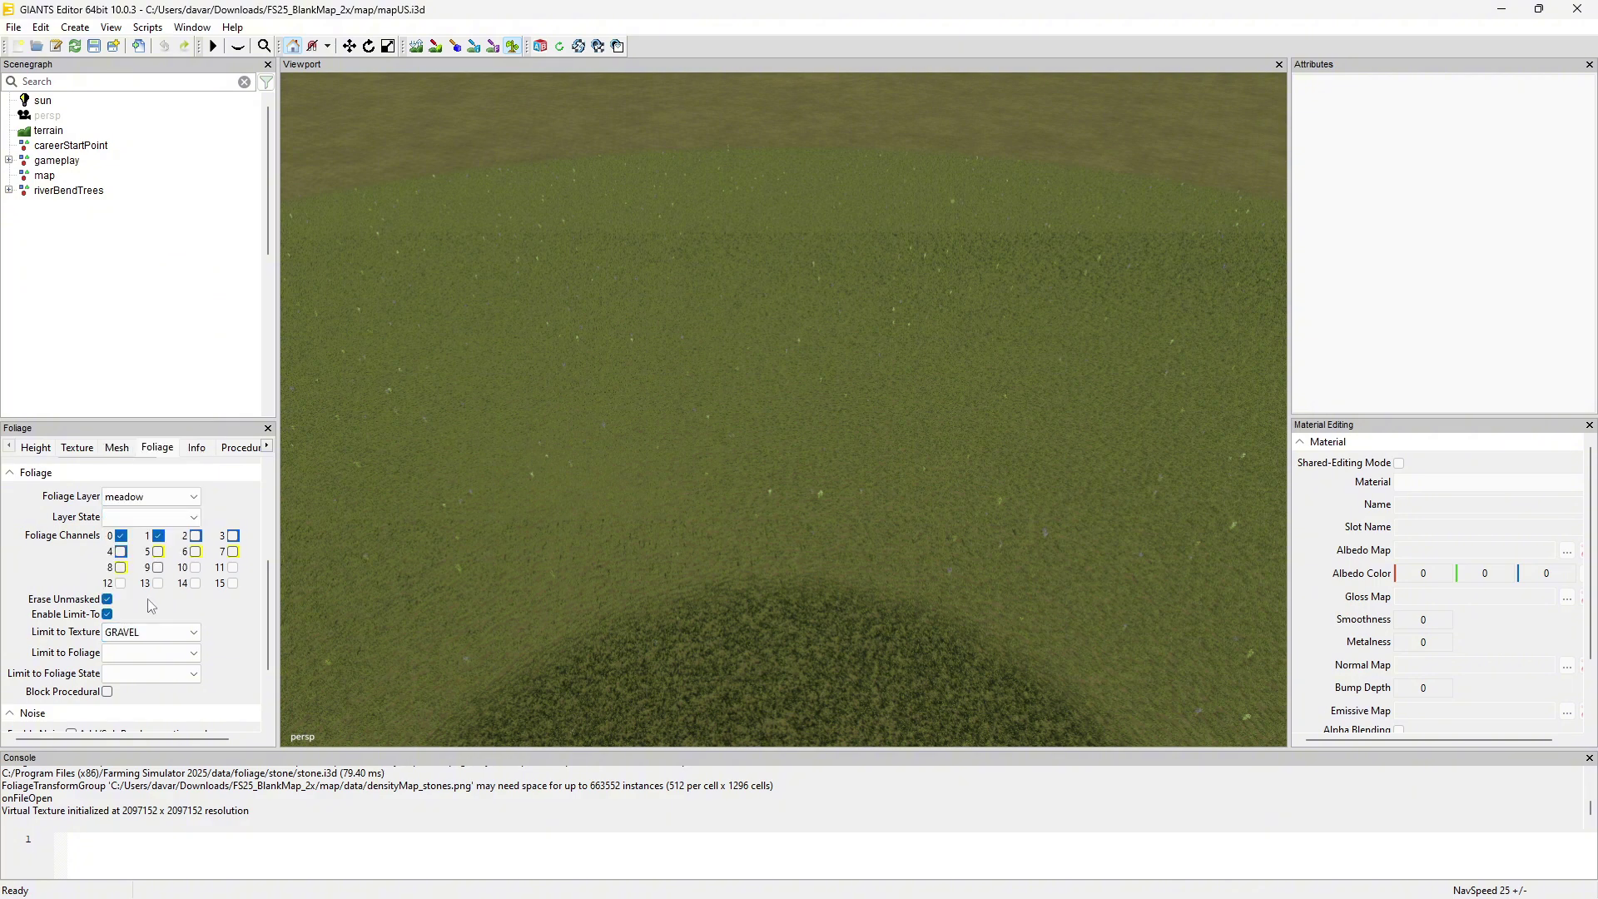
{"action": "left_click", "coordinate": [150, 632]}
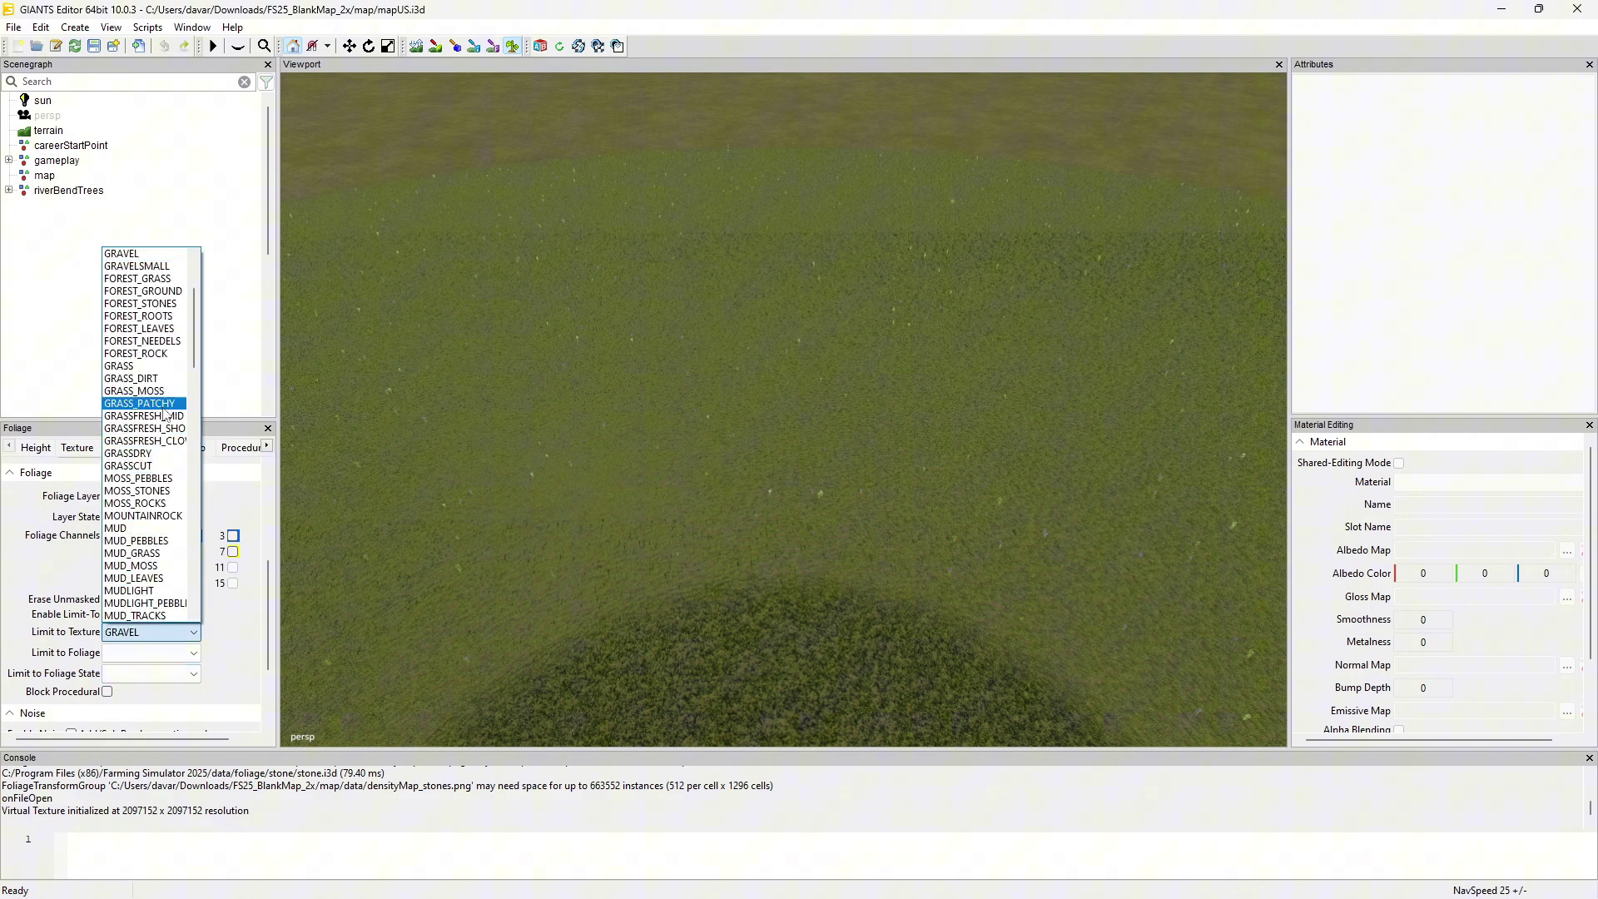
{"action": "left_click", "coordinate": [153, 367]}
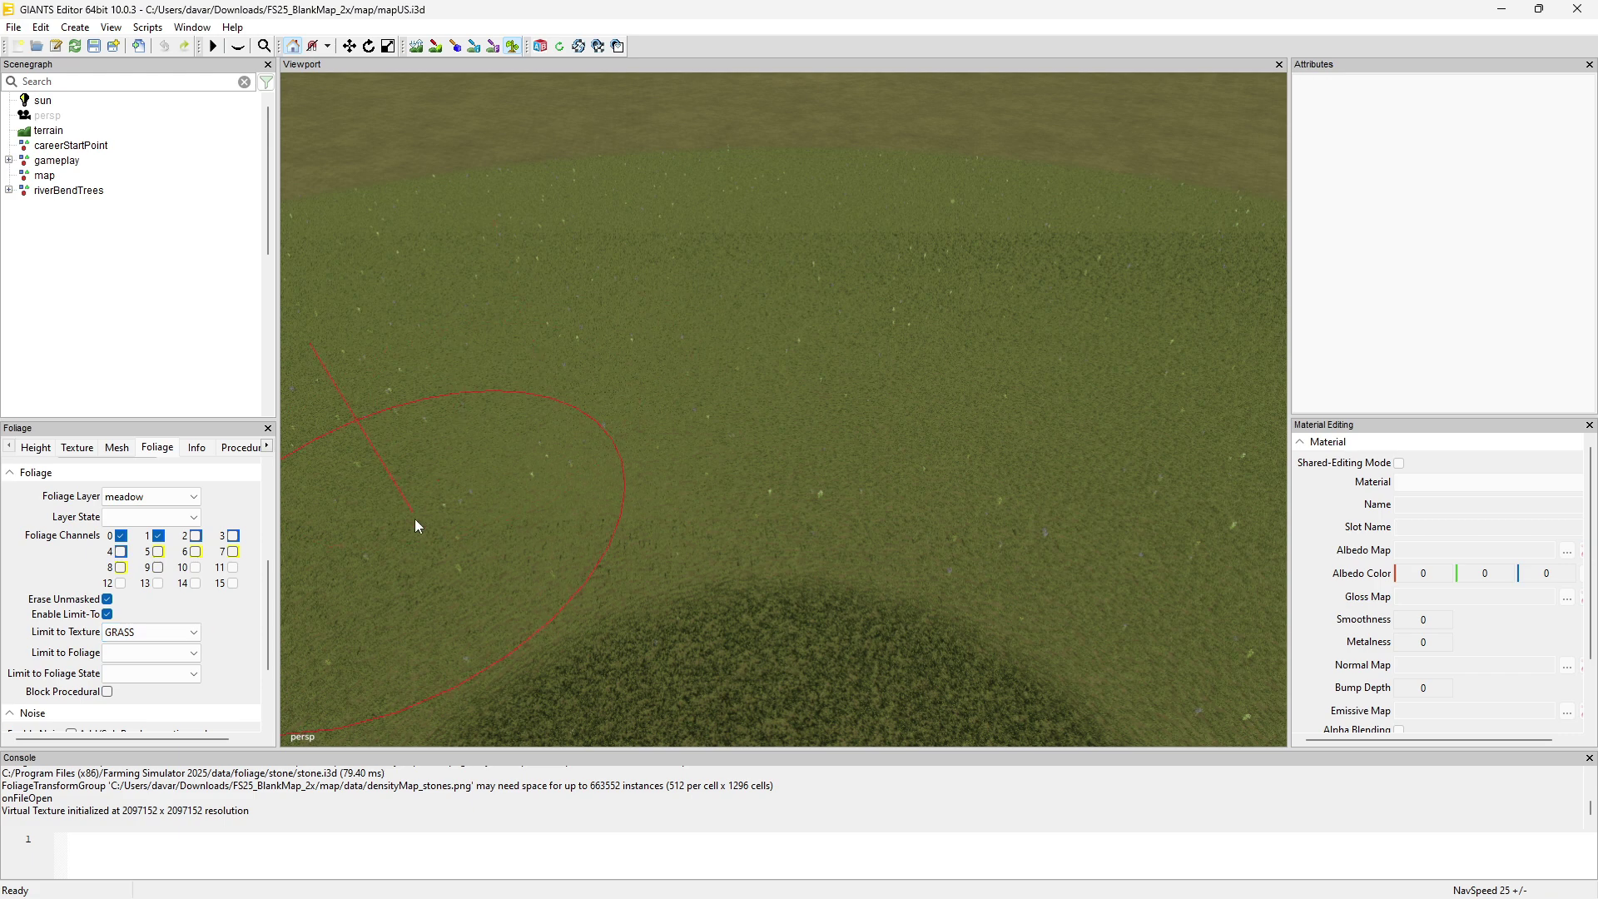
- Set the meadow Layer State to harvestReady, turning on foliage channel 7
{"action": "left_click", "coordinate": [145, 518]}
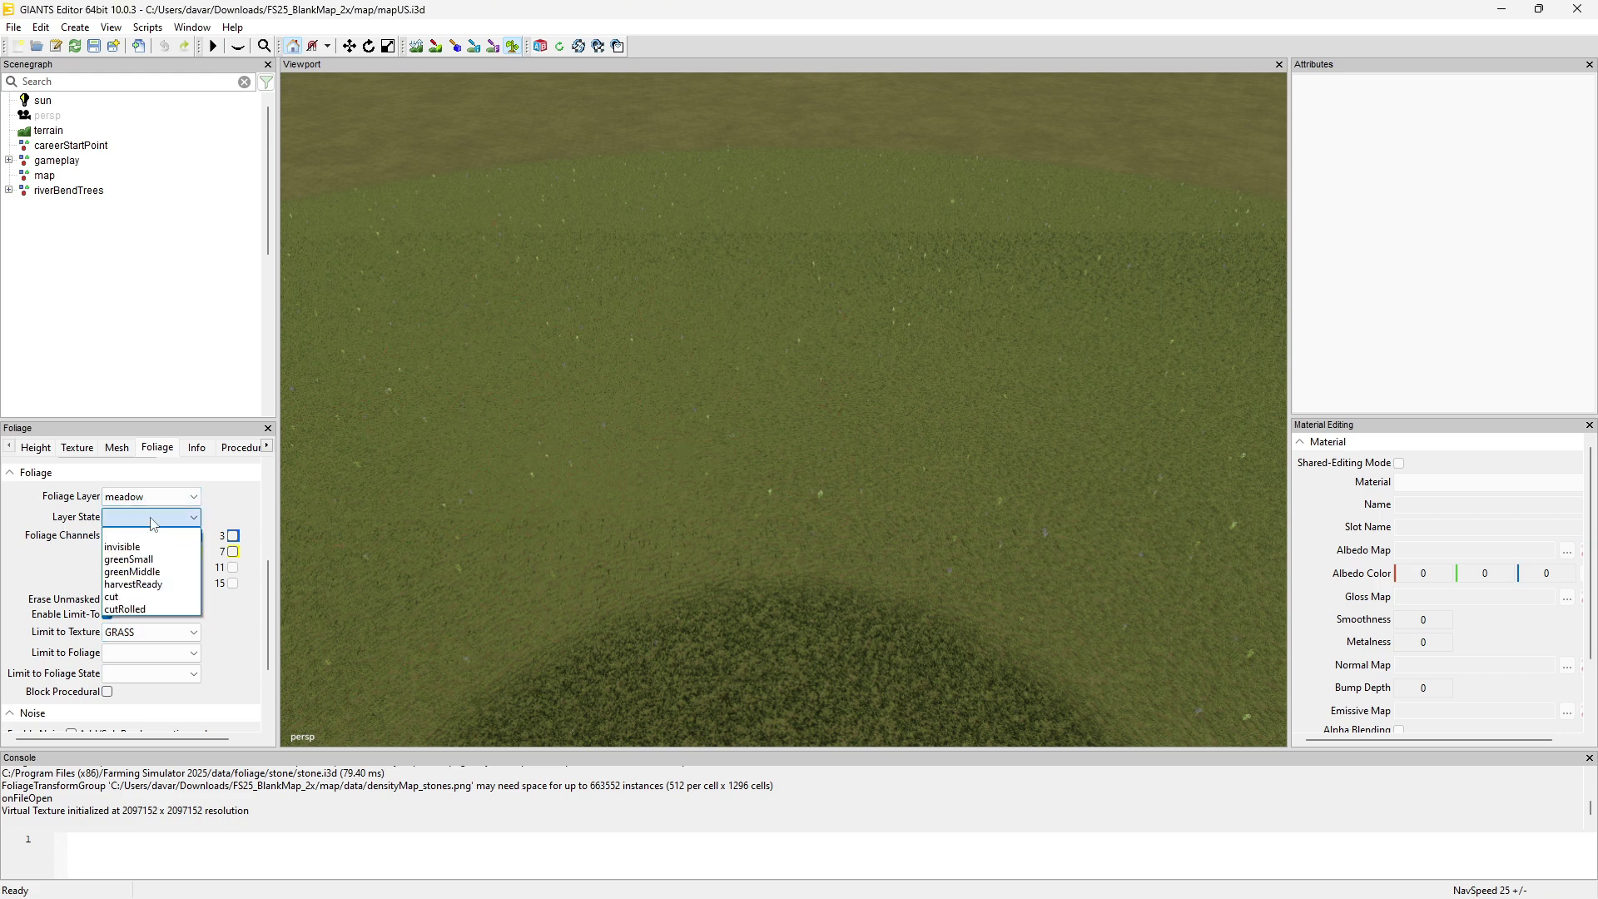
{"action": "left_click", "coordinate": [276, 456]}
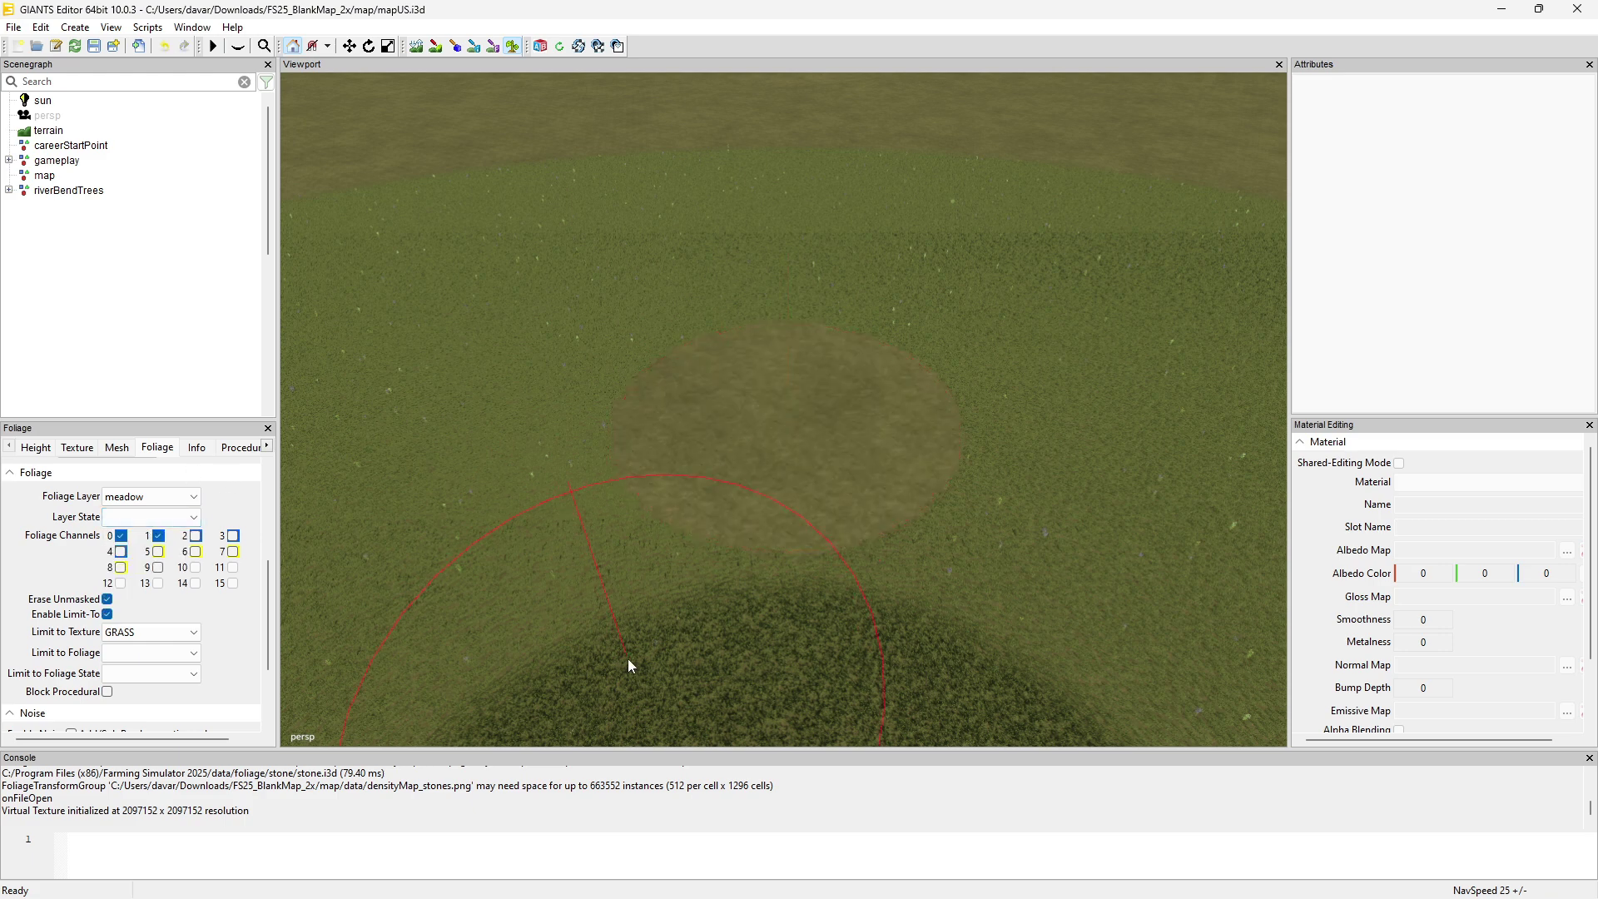
{"action": "left_click", "coordinate": [148, 517]}
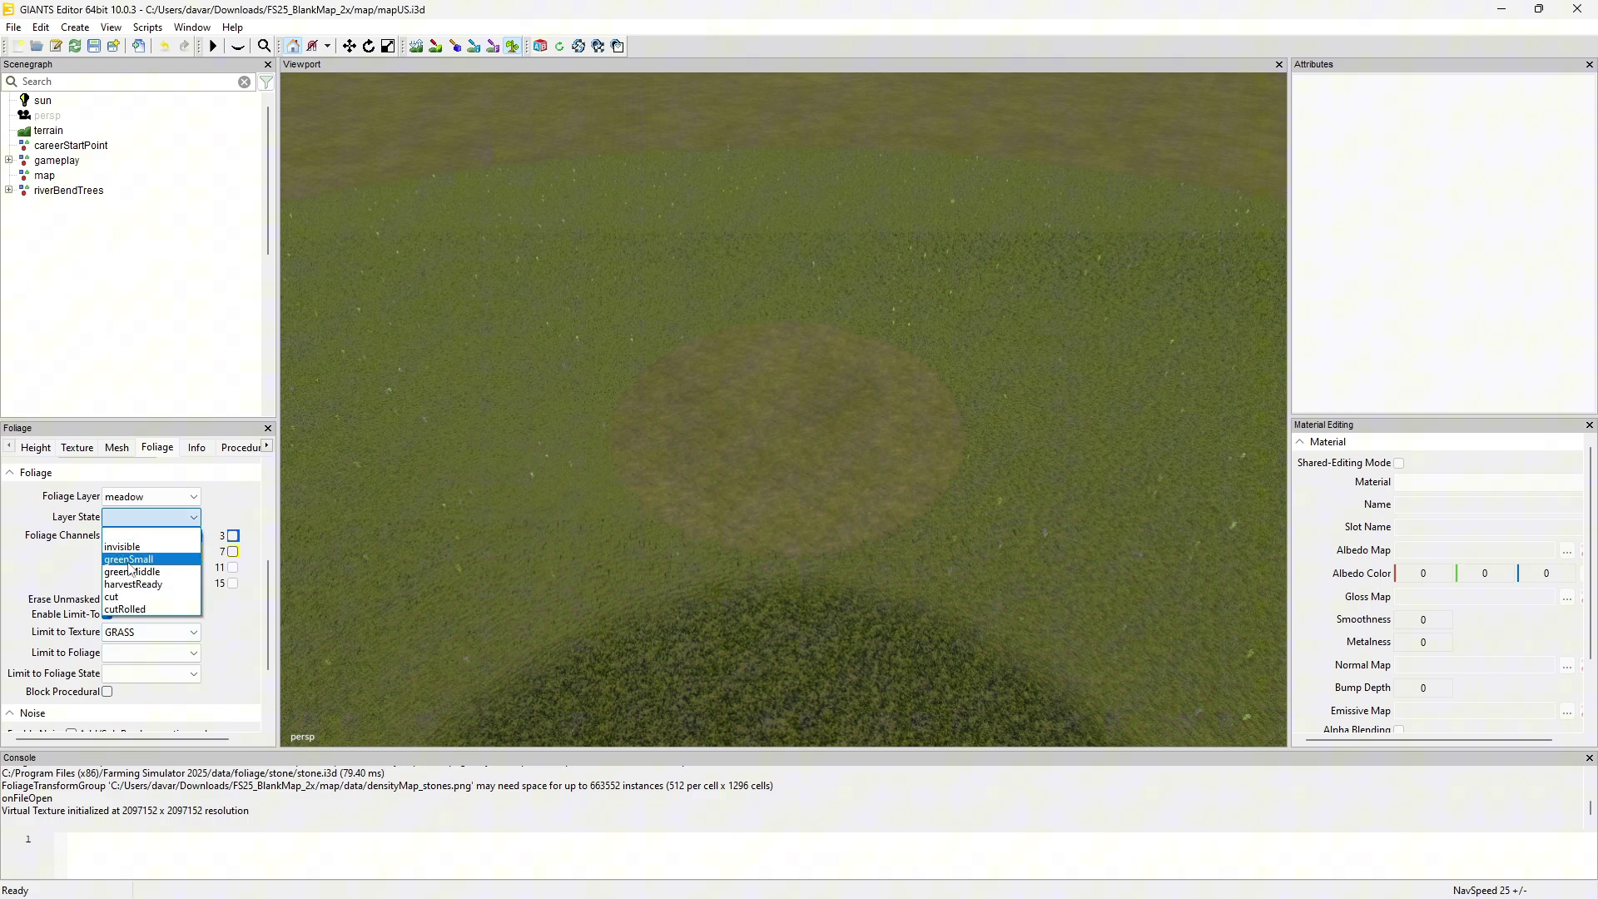
{"action": "left_click", "coordinate": [133, 584]}
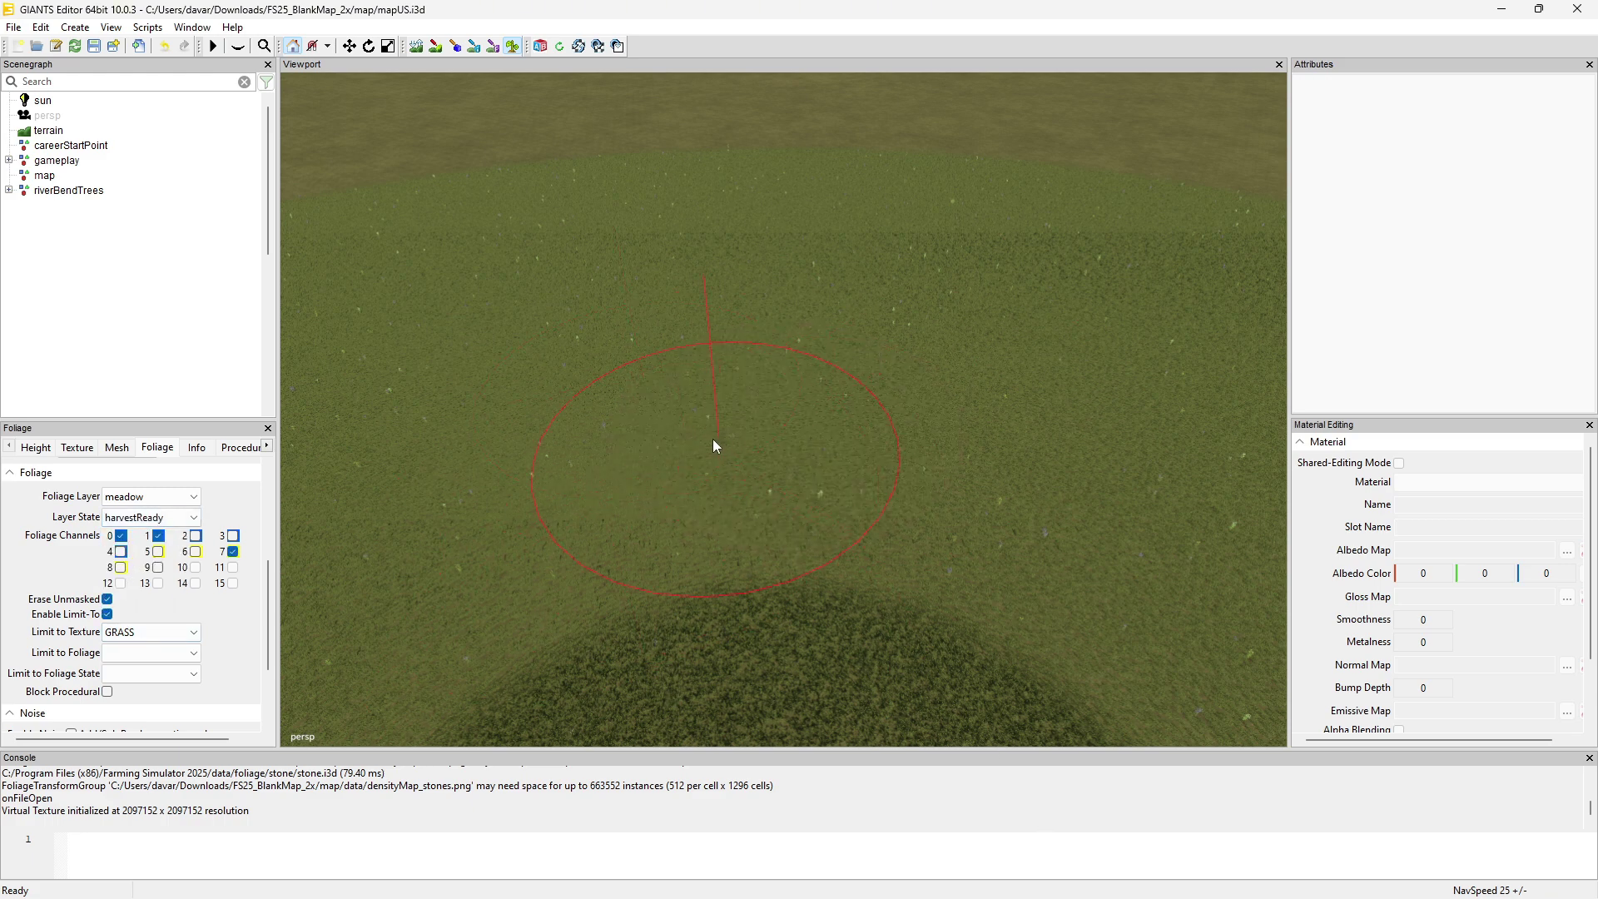
- Shrink the brush and set the Layer State to blank so it erases foliage
{"action": "scroll", "coordinate": [662, 385], "scroll_direction": "down", "scroll_amount": 1, "text": "shift"}
{"action": "scroll", "coordinate": [573, 416], "scroll_direction": "down", "scroll_amount": 2, "text": "shift"}
{"action": "left_click", "coordinate": [149, 517]}
{"action": "left_click", "coordinate": [166, 537]}
- Erase meadow grass along a winding line and a large patch below the field centre
{"action": "left_click", "coordinate": [964, 627], "text": "shift"}
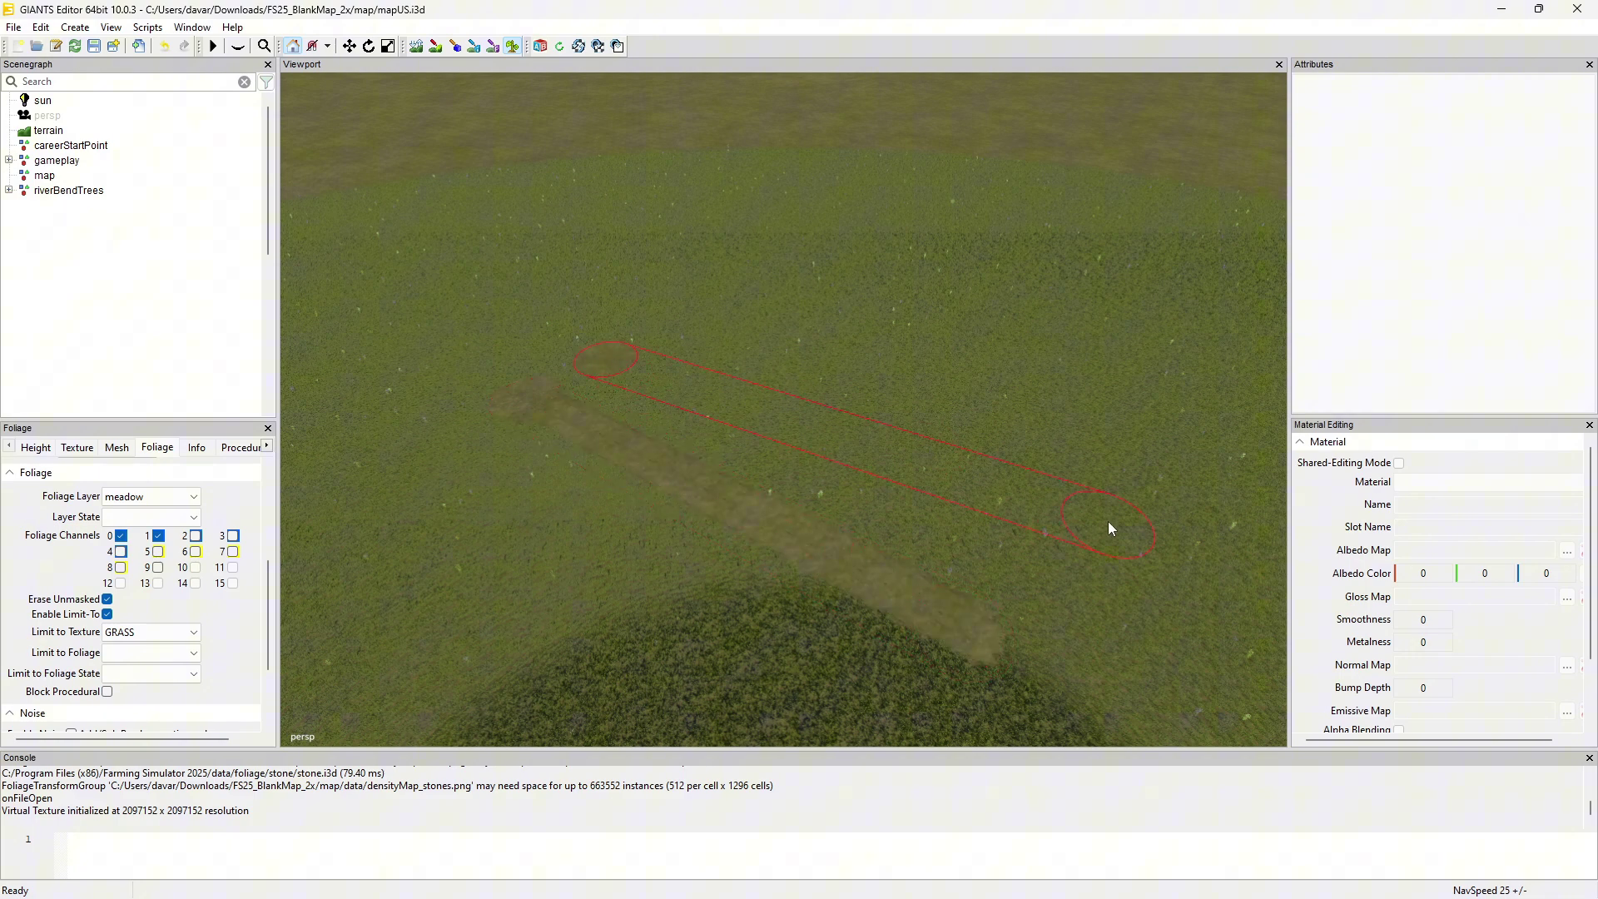
{"action": "left_click", "coordinate": [1088, 390], "text": "shift"}
{"action": "mouse_move", "coordinate": [759, 623]}
{"action": "left_mouse_down"}
{"action": "mouse_move", "coordinate": [803, 621]}
{"action": "mouse_move", "coordinate": [746, 665]}
{"action": "mouse_move", "coordinate": [691, 575]}
{"action": "left_mouse_up"}
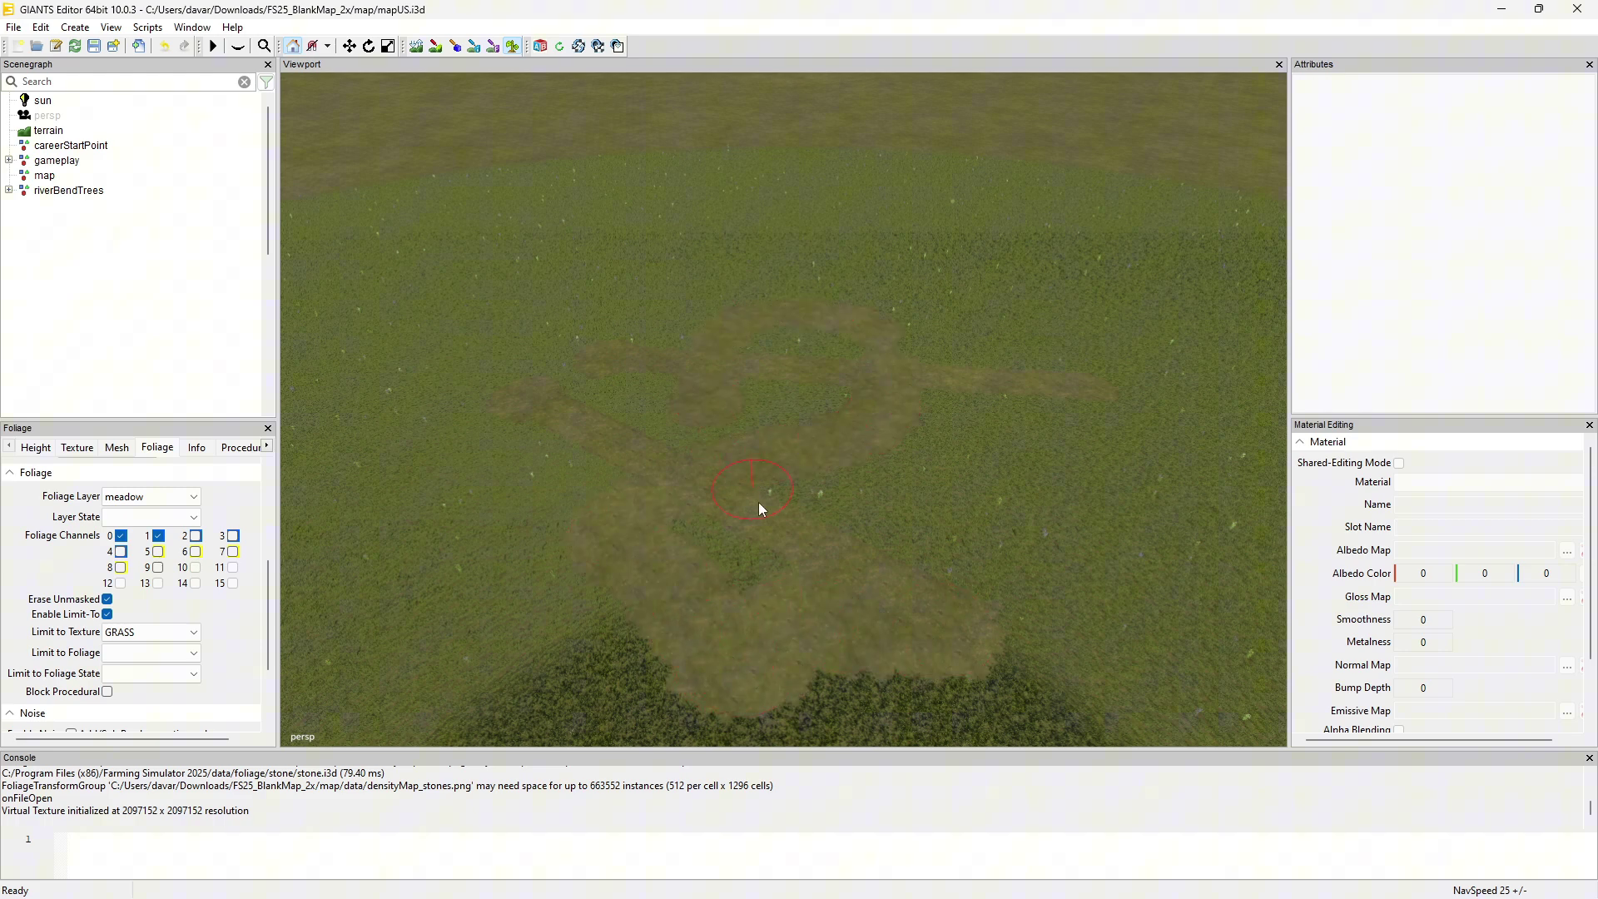
{"action": "left_click", "coordinate": [138, 661]}
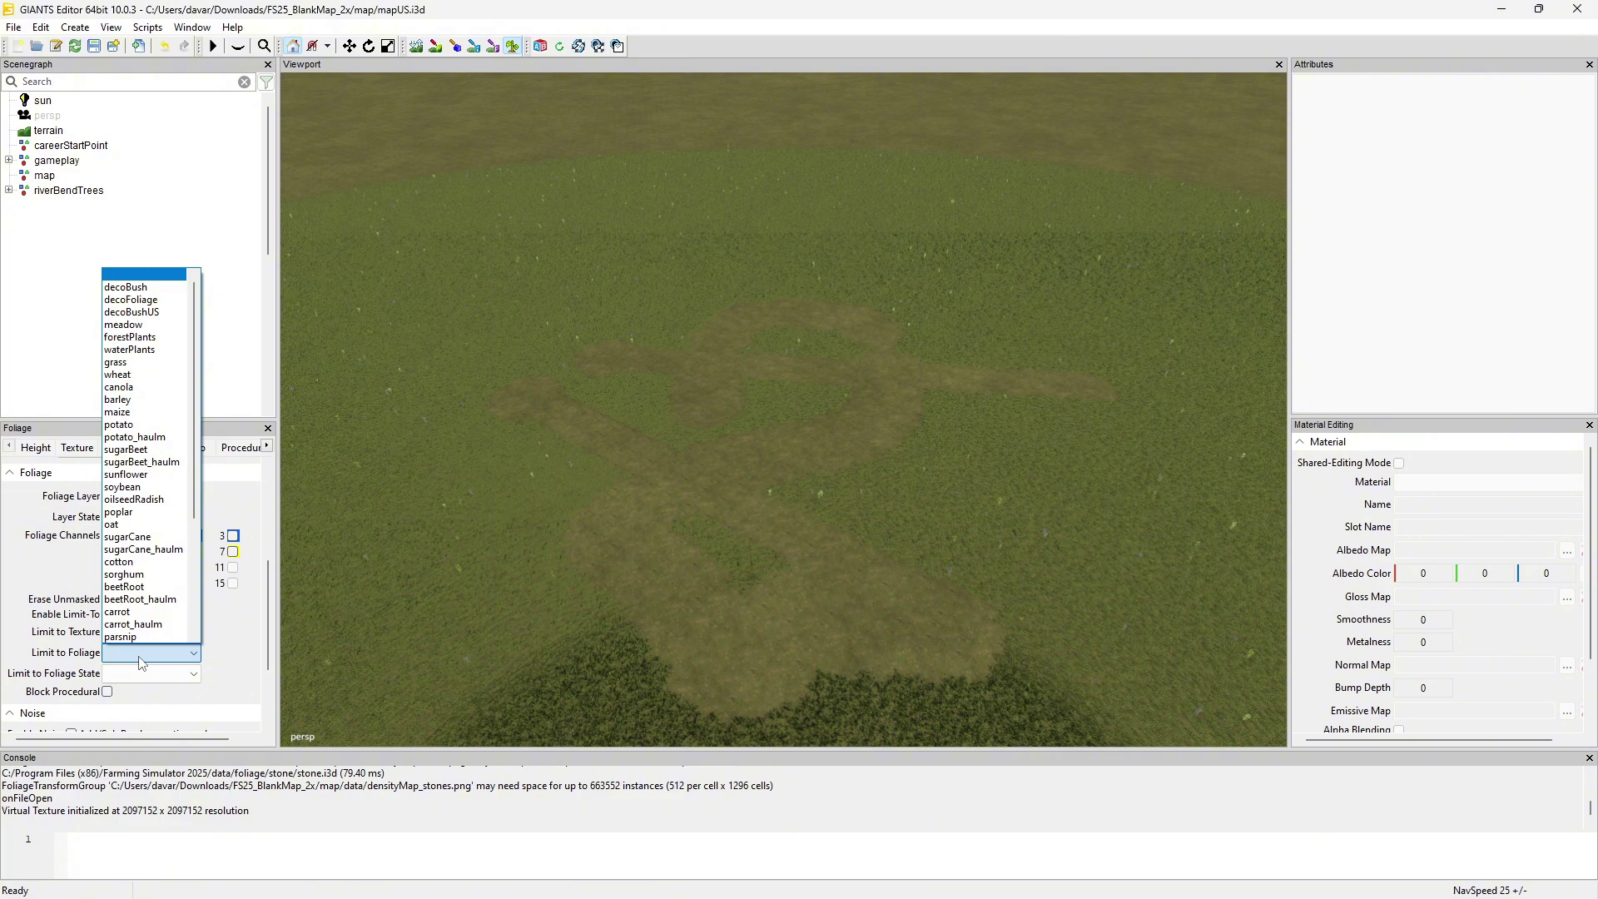
- Return the Layer State to harvestReady and repaint grass over the lower patch, central loop, and leftover dirt
{"action": "left_click", "coordinate": [140, 658]}
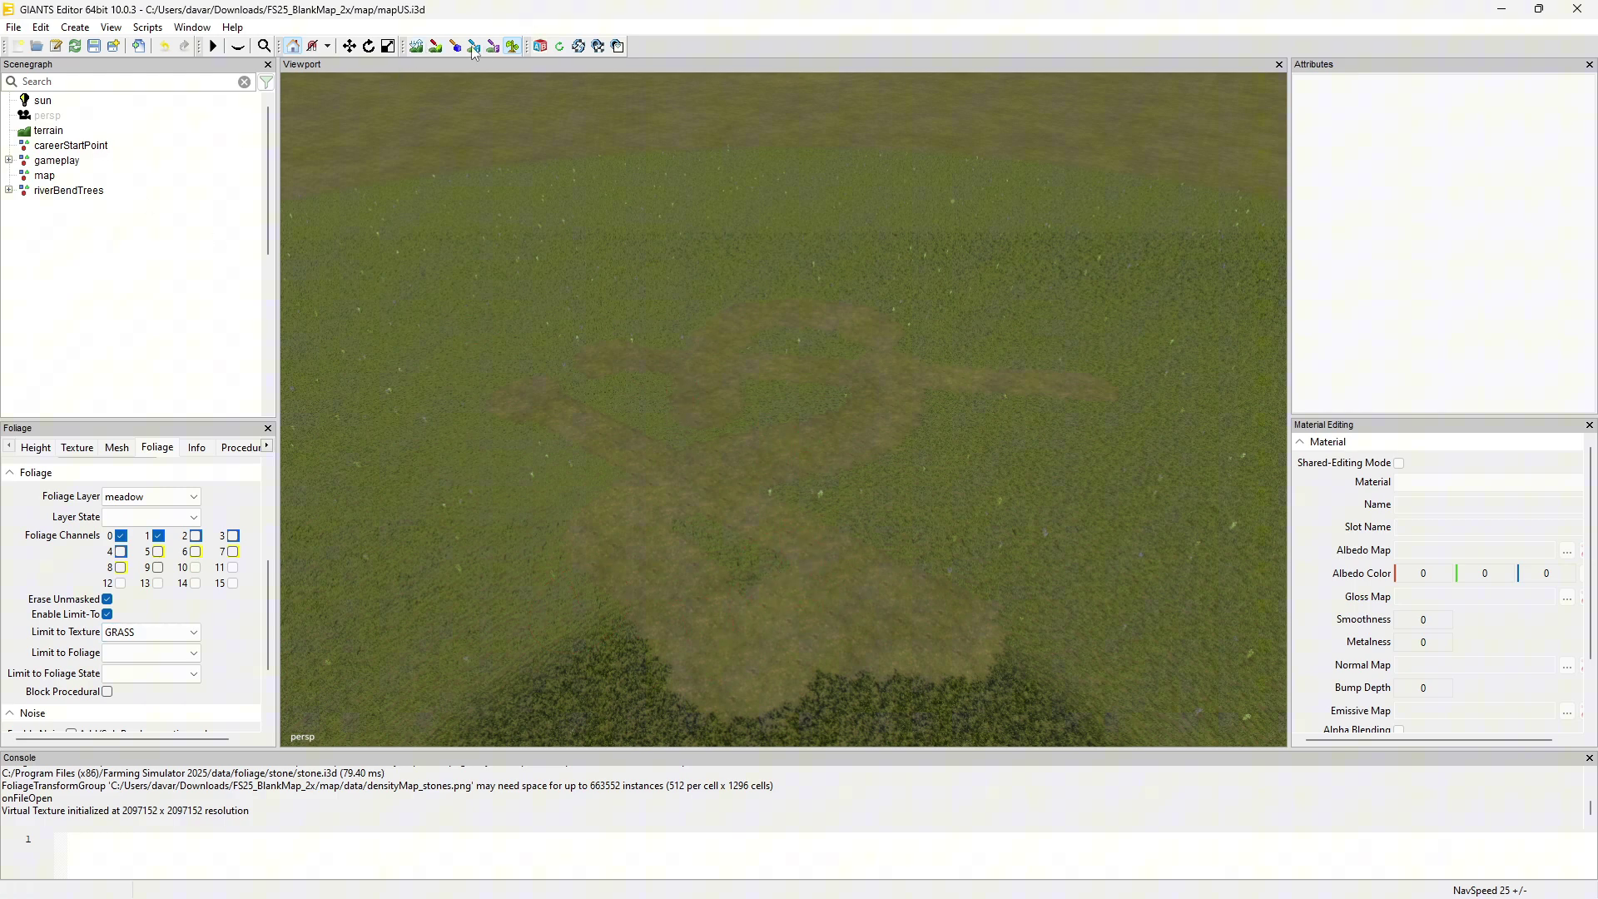
{"action": "left_click", "coordinate": [150, 516]}
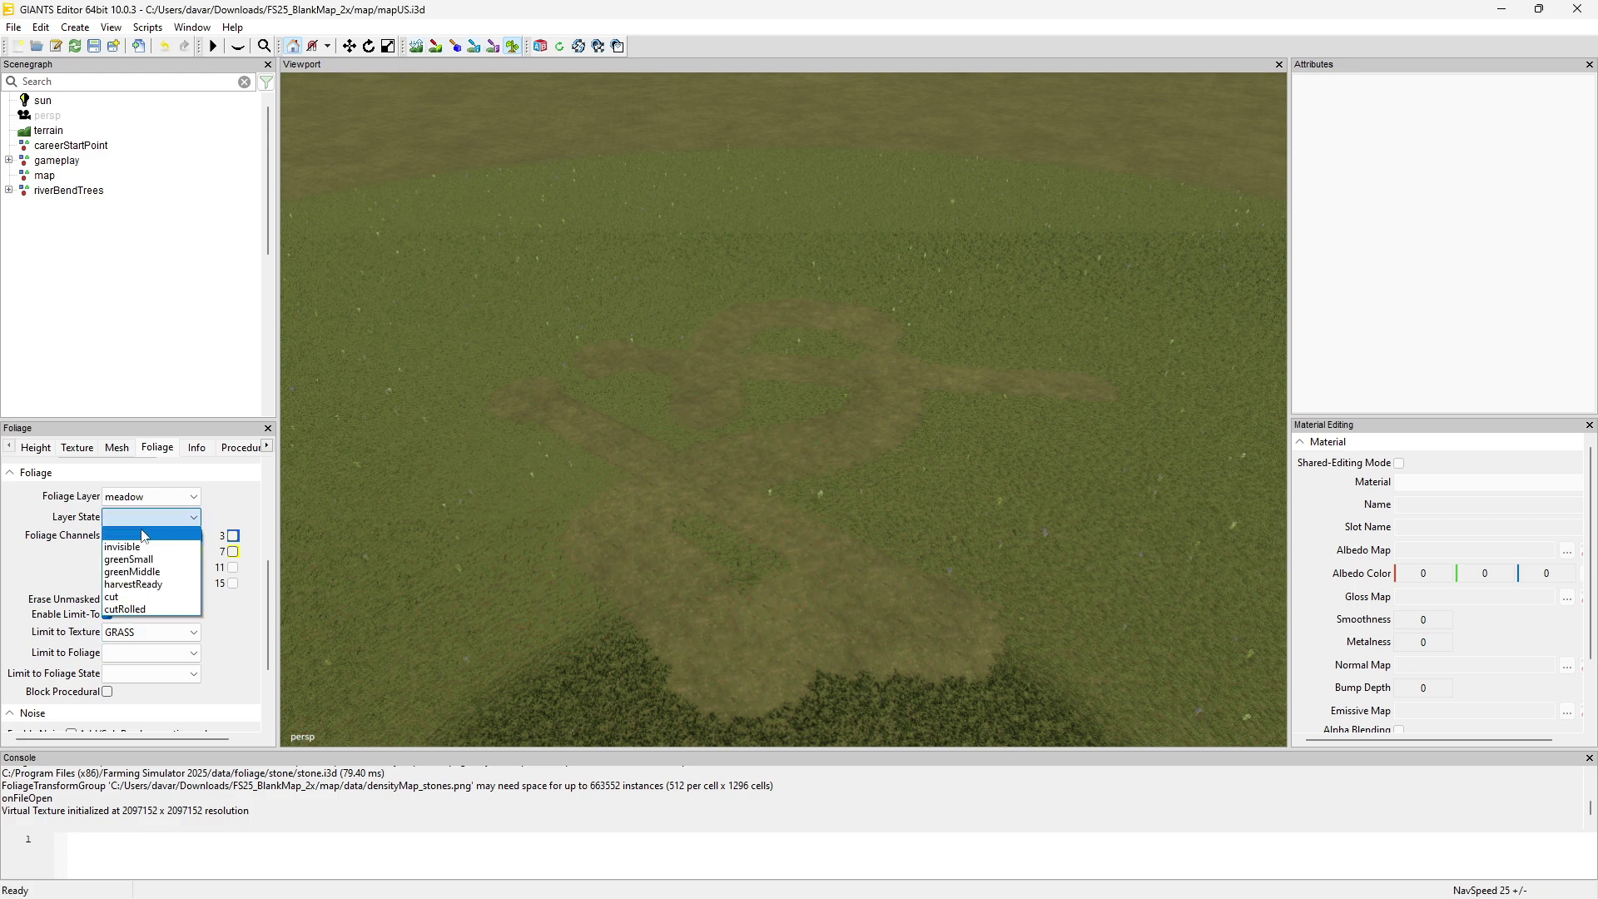
{"action": "left_click", "coordinate": [133, 596]}
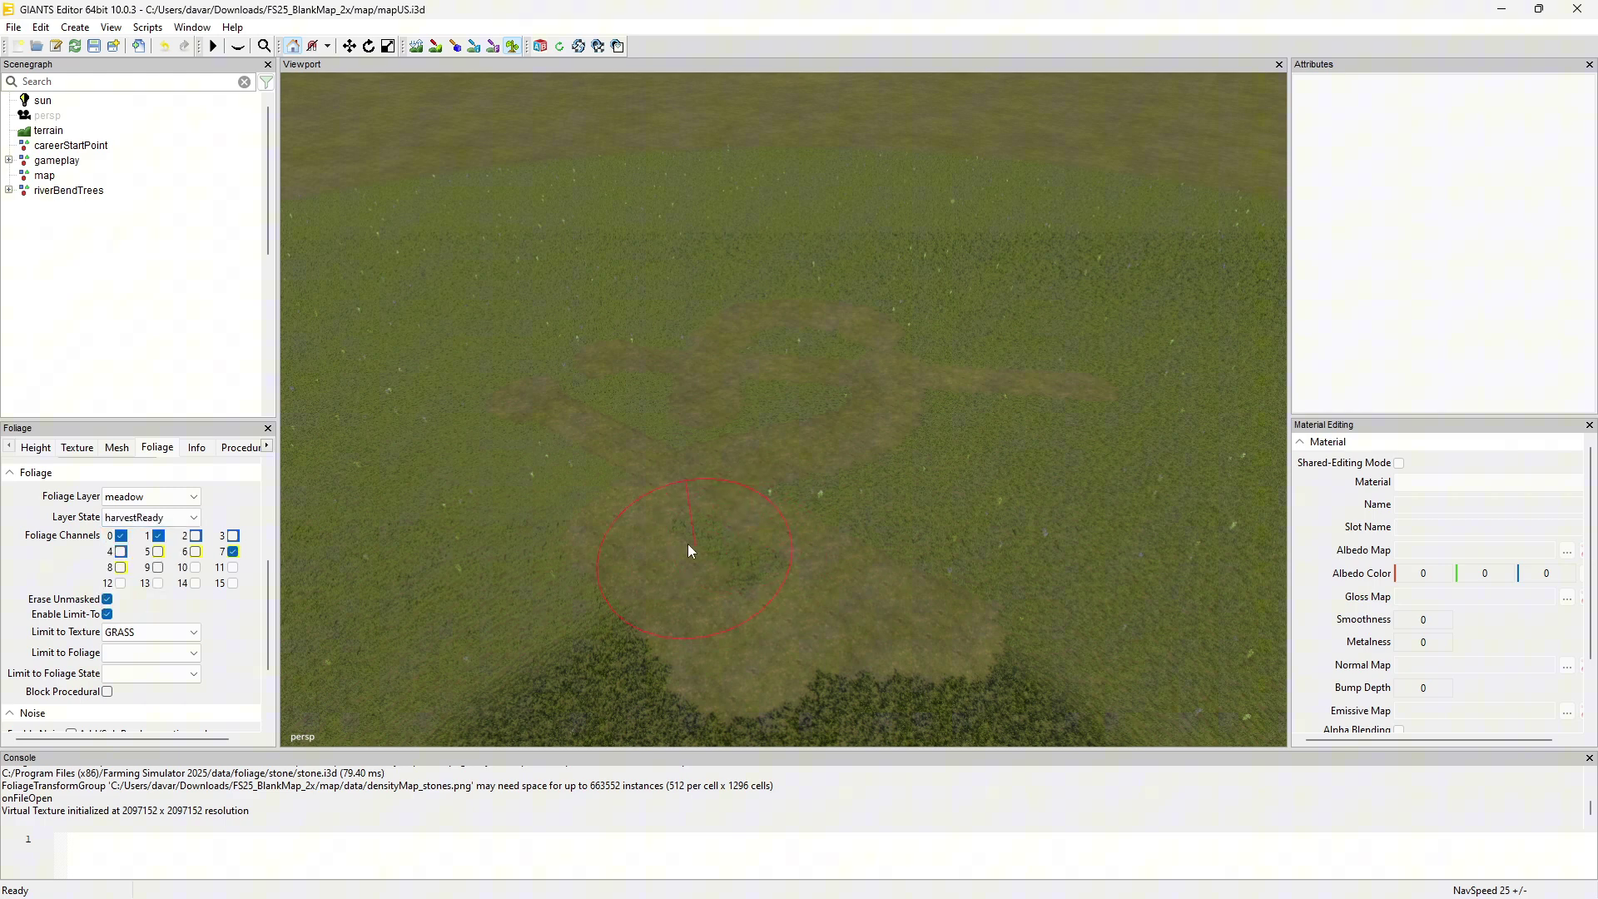
{"action": "mouse_move", "coordinate": [688, 542]}
{"action": "left_mouse_down"}
{"action": "mouse_move", "coordinate": [831, 600]}
{"action": "mouse_move", "coordinate": [958, 616]}
{"action": "left_mouse_up"}
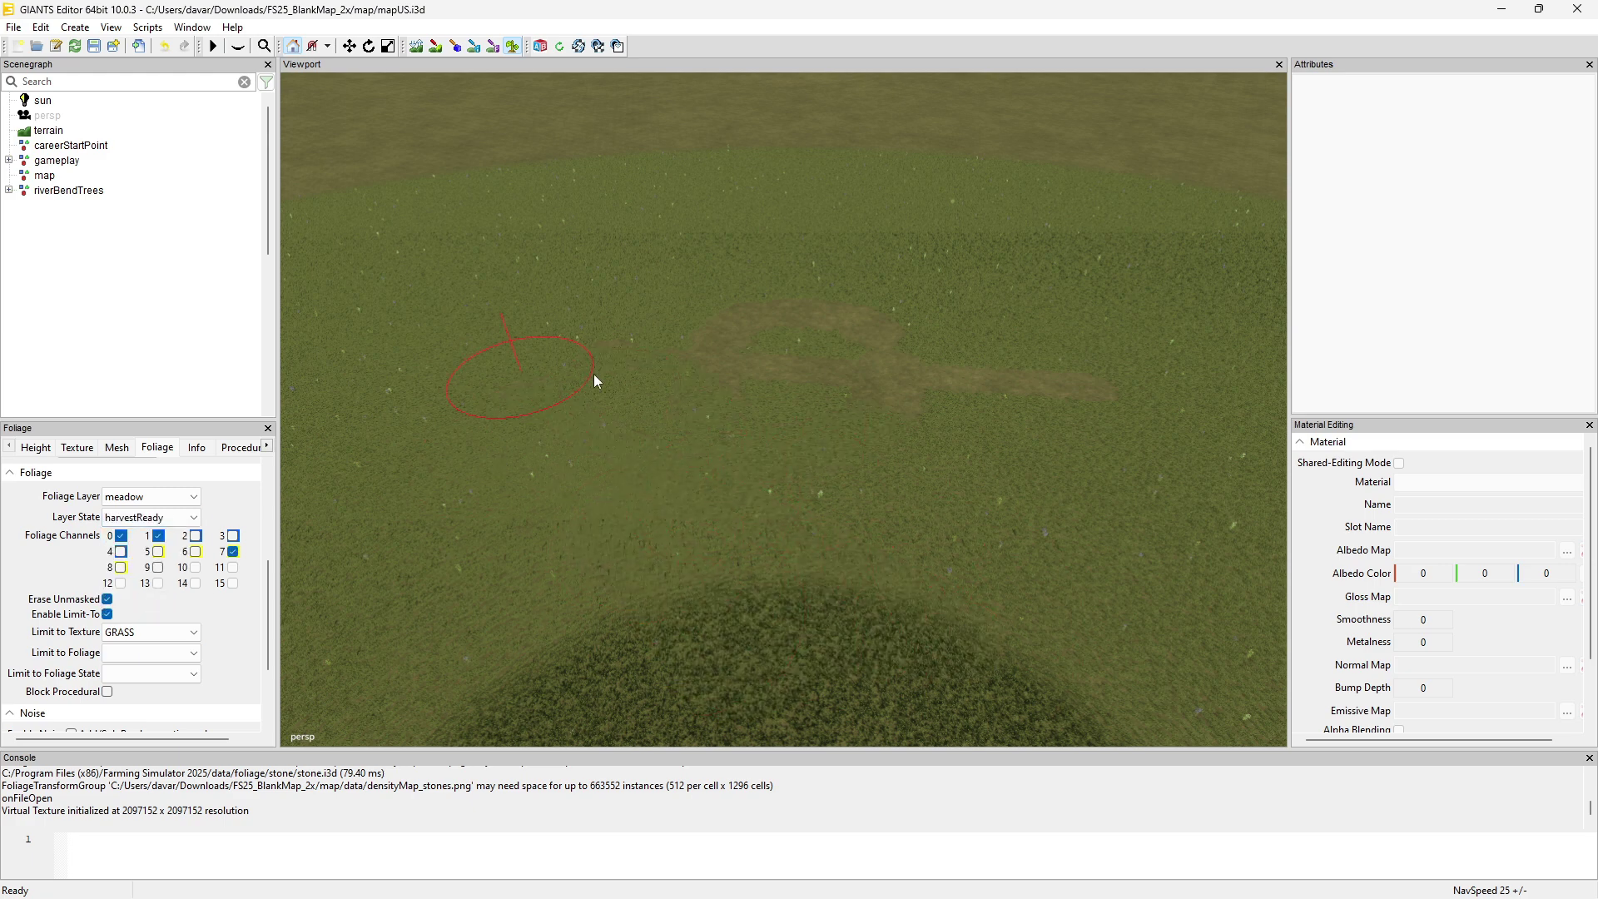
{"action": "left_click_drag", "start_coordinate": [816, 374], "coordinate": [612, 464]}
{"action": "mouse_move", "coordinate": [962, 406]}
{"action": "left_mouse_down"}
{"action": "mouse_move", "coordinate": [1096, 523]}
{"action": "mouse_move", "coordinate": [1137, 461]}
{"action": "left_mouse_up"}
- Switch the foliage brush to the decoBush layer with the Super Big layer state
{"action": "left_click", "coordinate": [155, 497]}
{"action": "scroll", "coordinate": [158, 526], "scroll_direction": "down", "scroll_amount": 5}
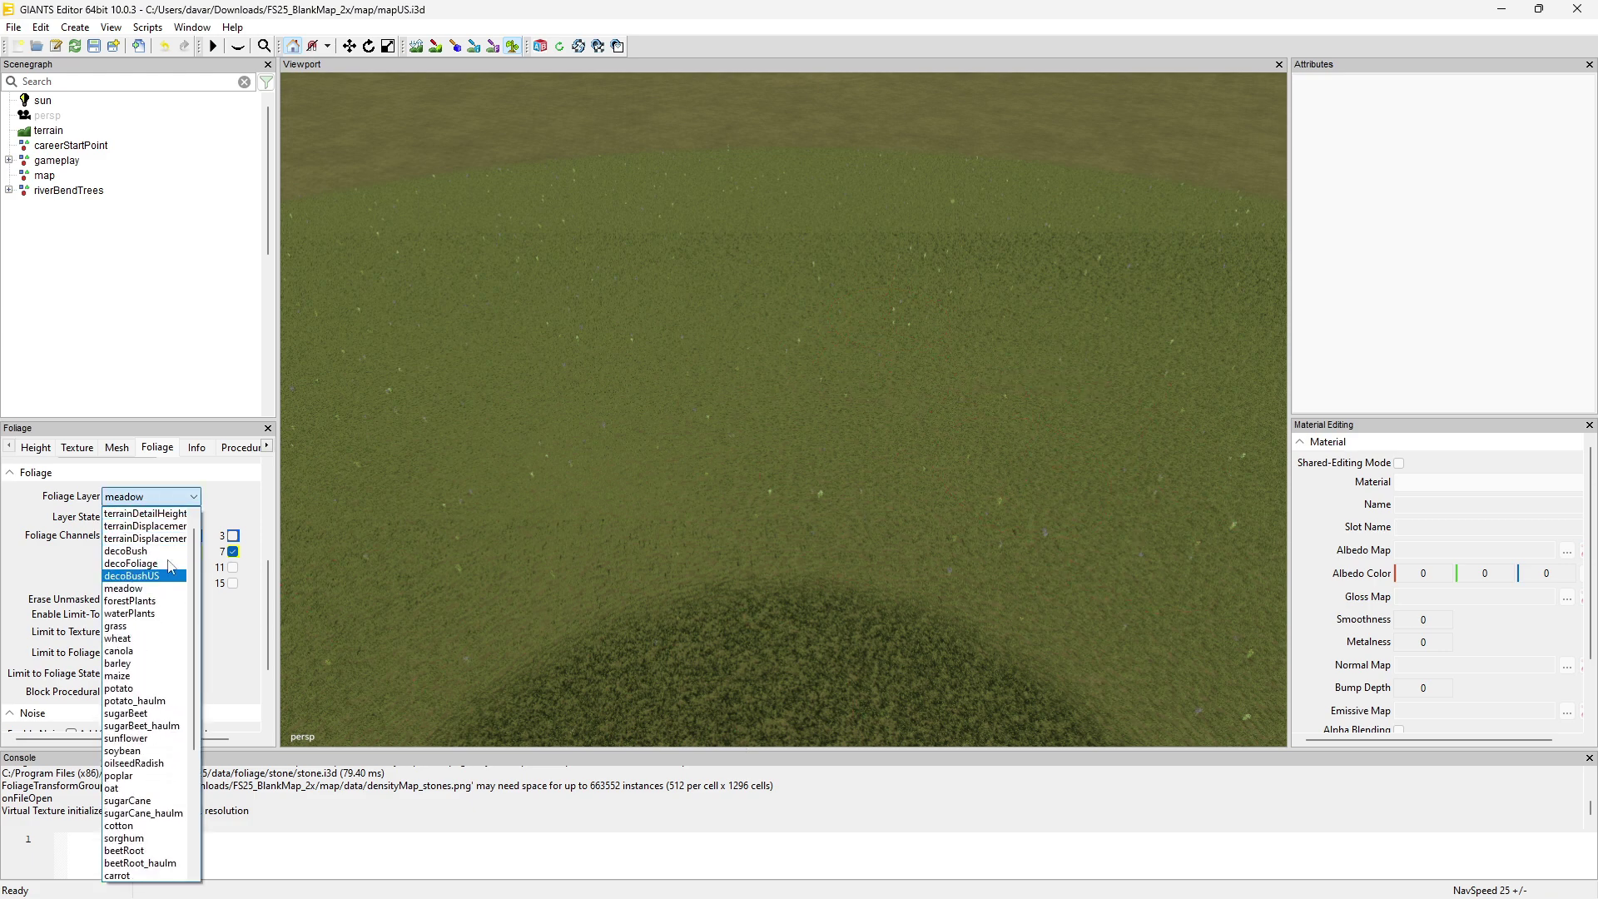
{"action": "left_click", "coordinate": [137, 555]}
{"action": "left_click", "coordinate": [162, 517]}
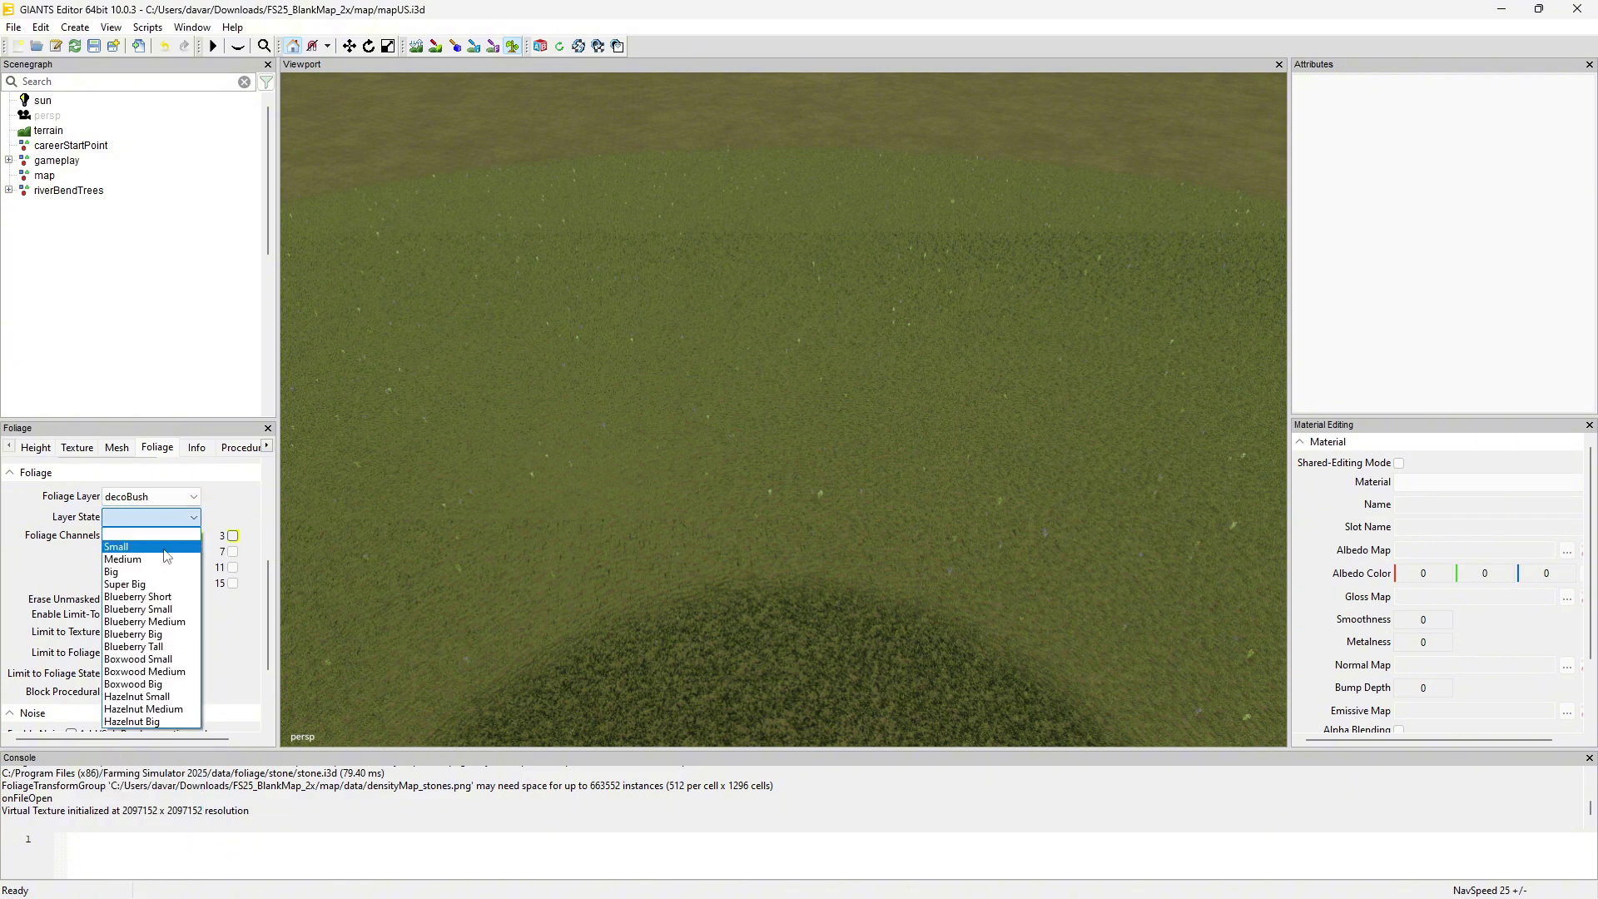
{"action": "left_click", "coordinate": [157, 586]}
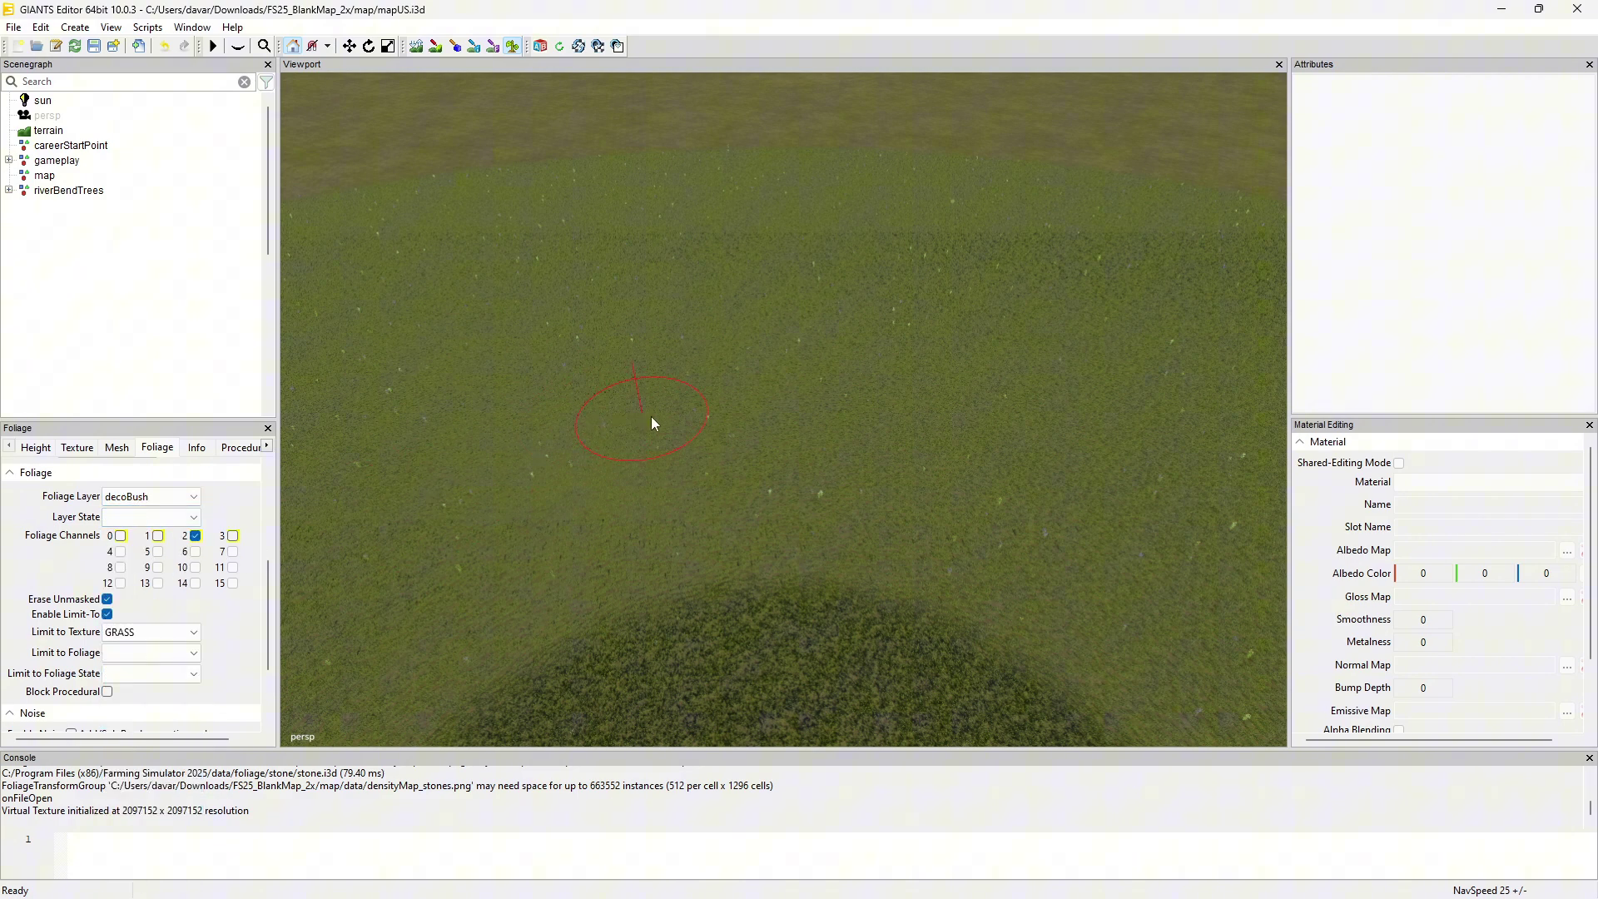
- Place three test bush clumps on the field, then erase them again
{"action": "left_click", "coordinate": [680, 426]}
{"action": "left_click", "coordinate": [848, 388]}
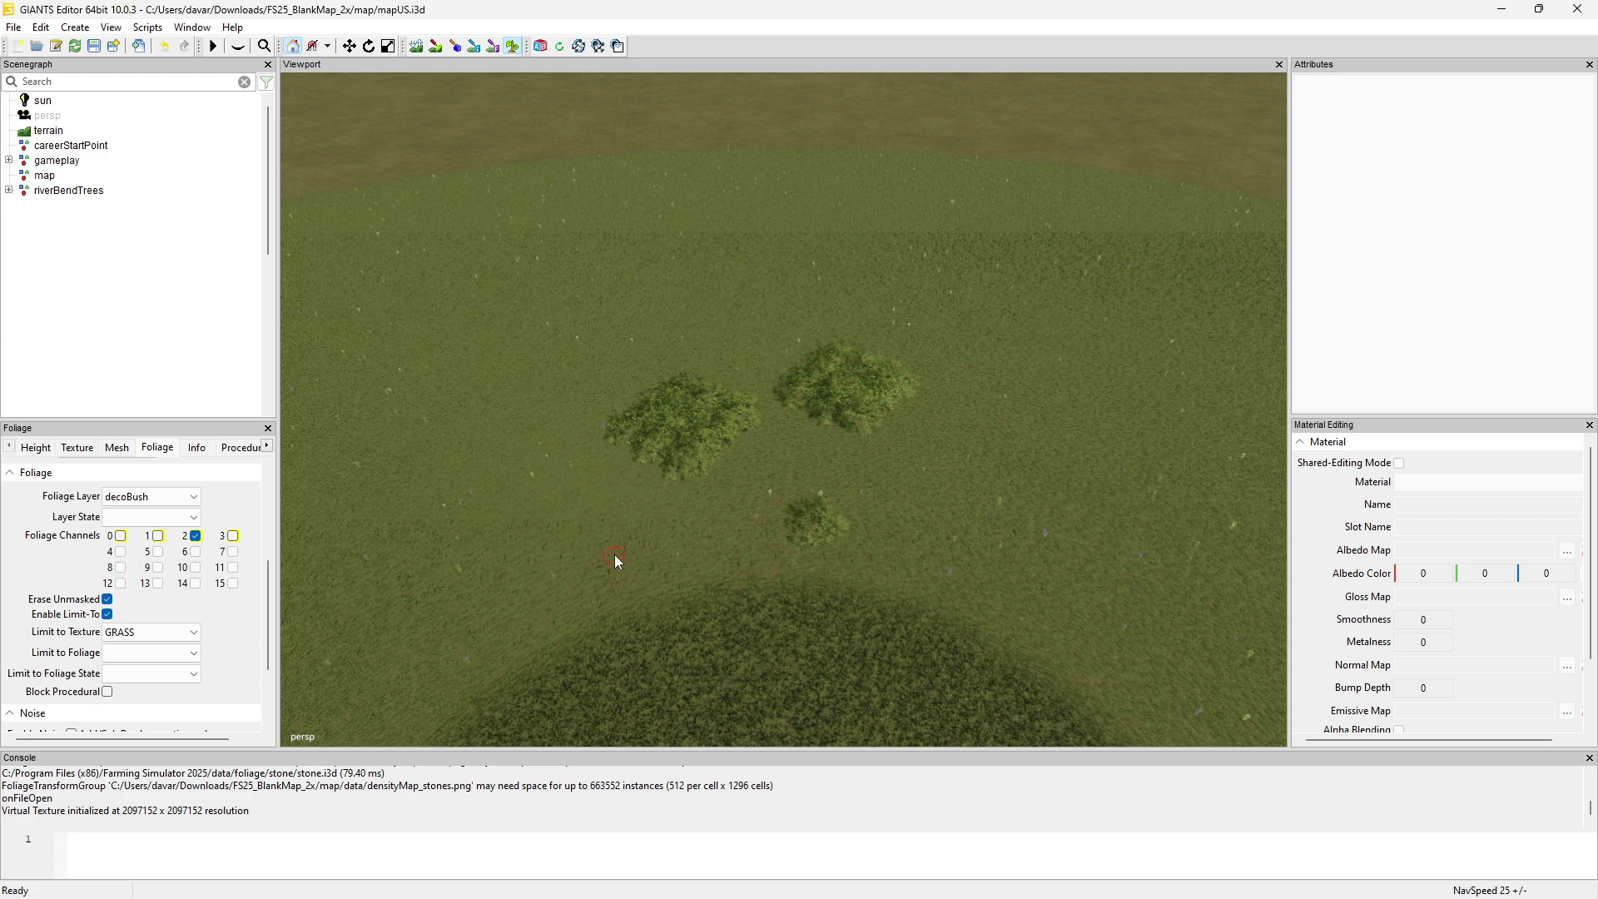
{"action": "left_click", "coordinate": [525, 593]}
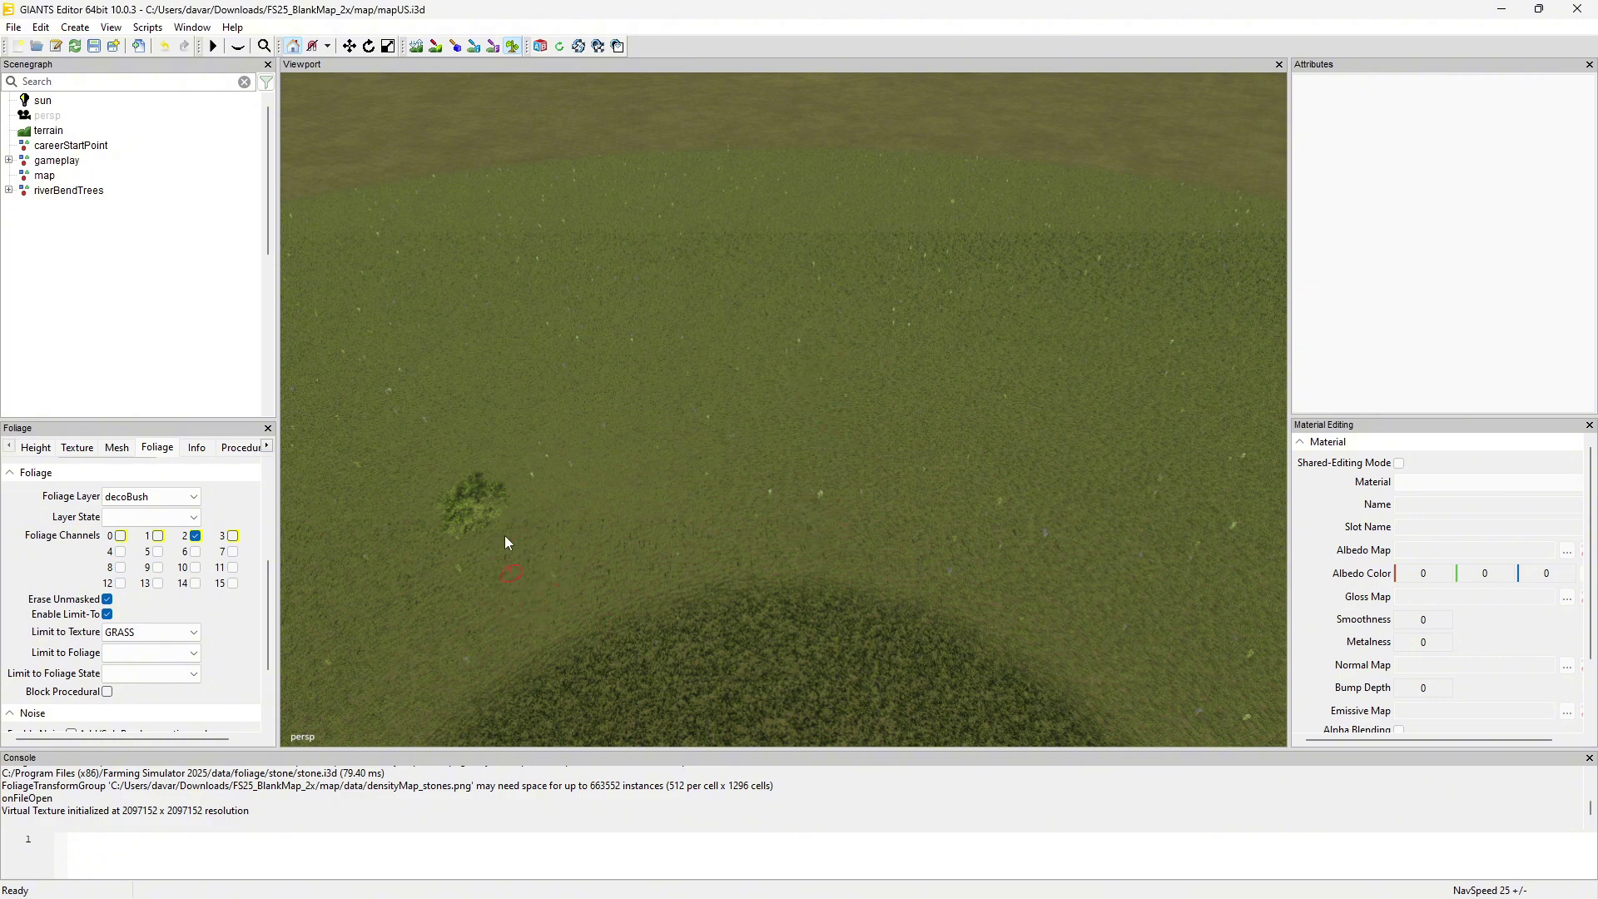
{"action": "left_click", "coordinate": [472, 513], "text": "ctrl"}
{"action": "left_click_drag", "start_coordinate": [268, 572], "coordinate": [268, 617]}
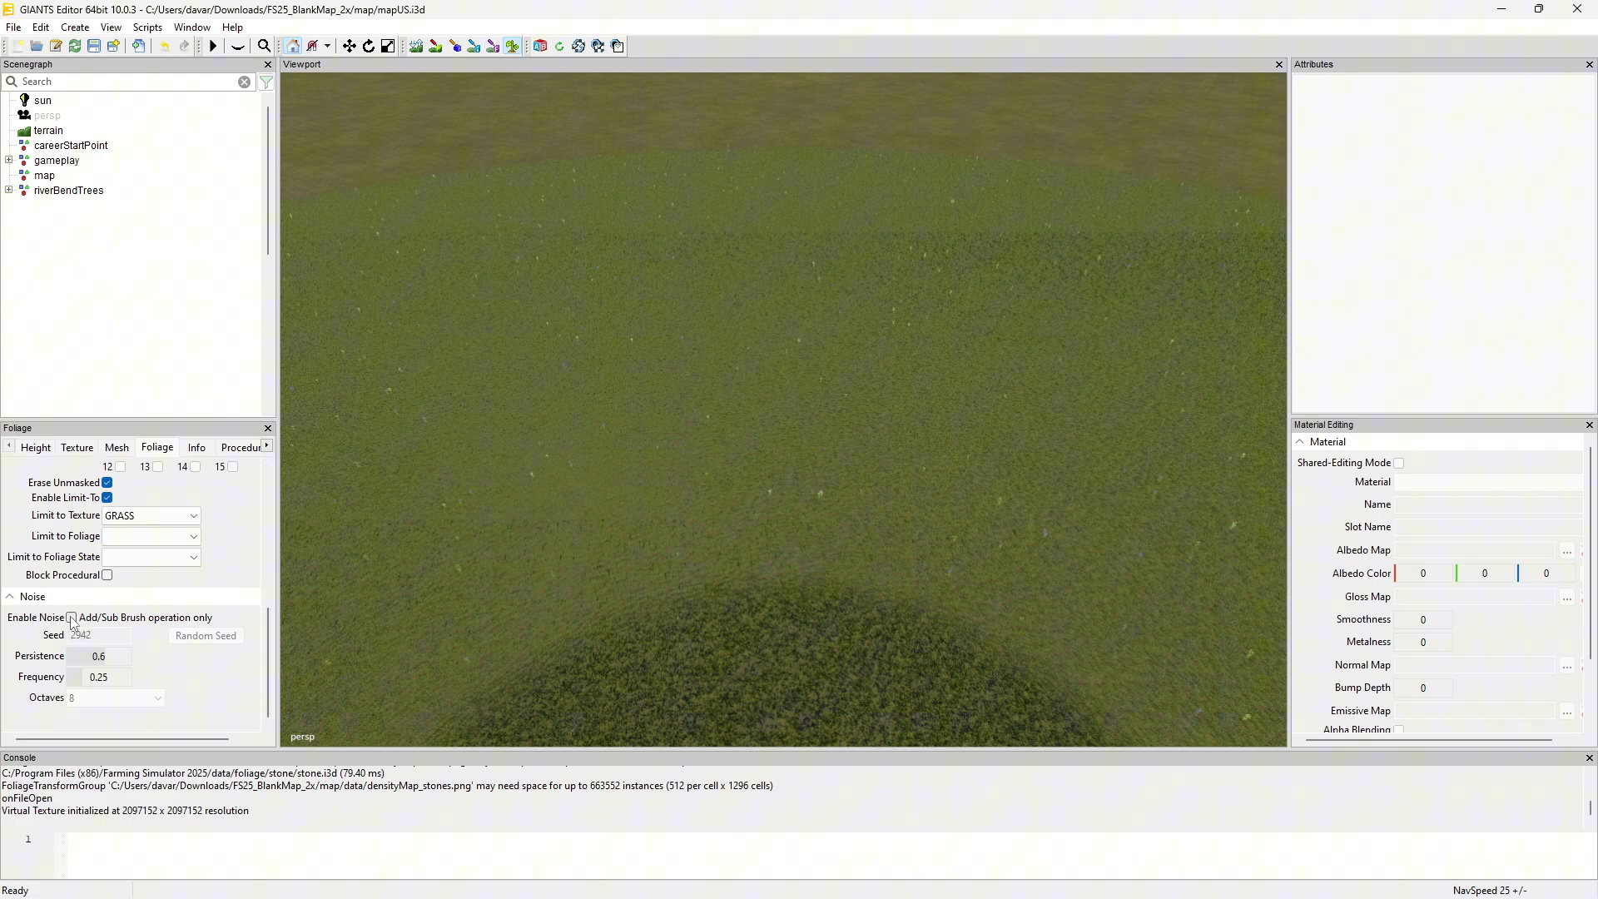
- Enable brush noise, generate a new random seed and set persistence to 1, undoing test strokes
{"action": "left_click", "coordinate": [72, 618]}
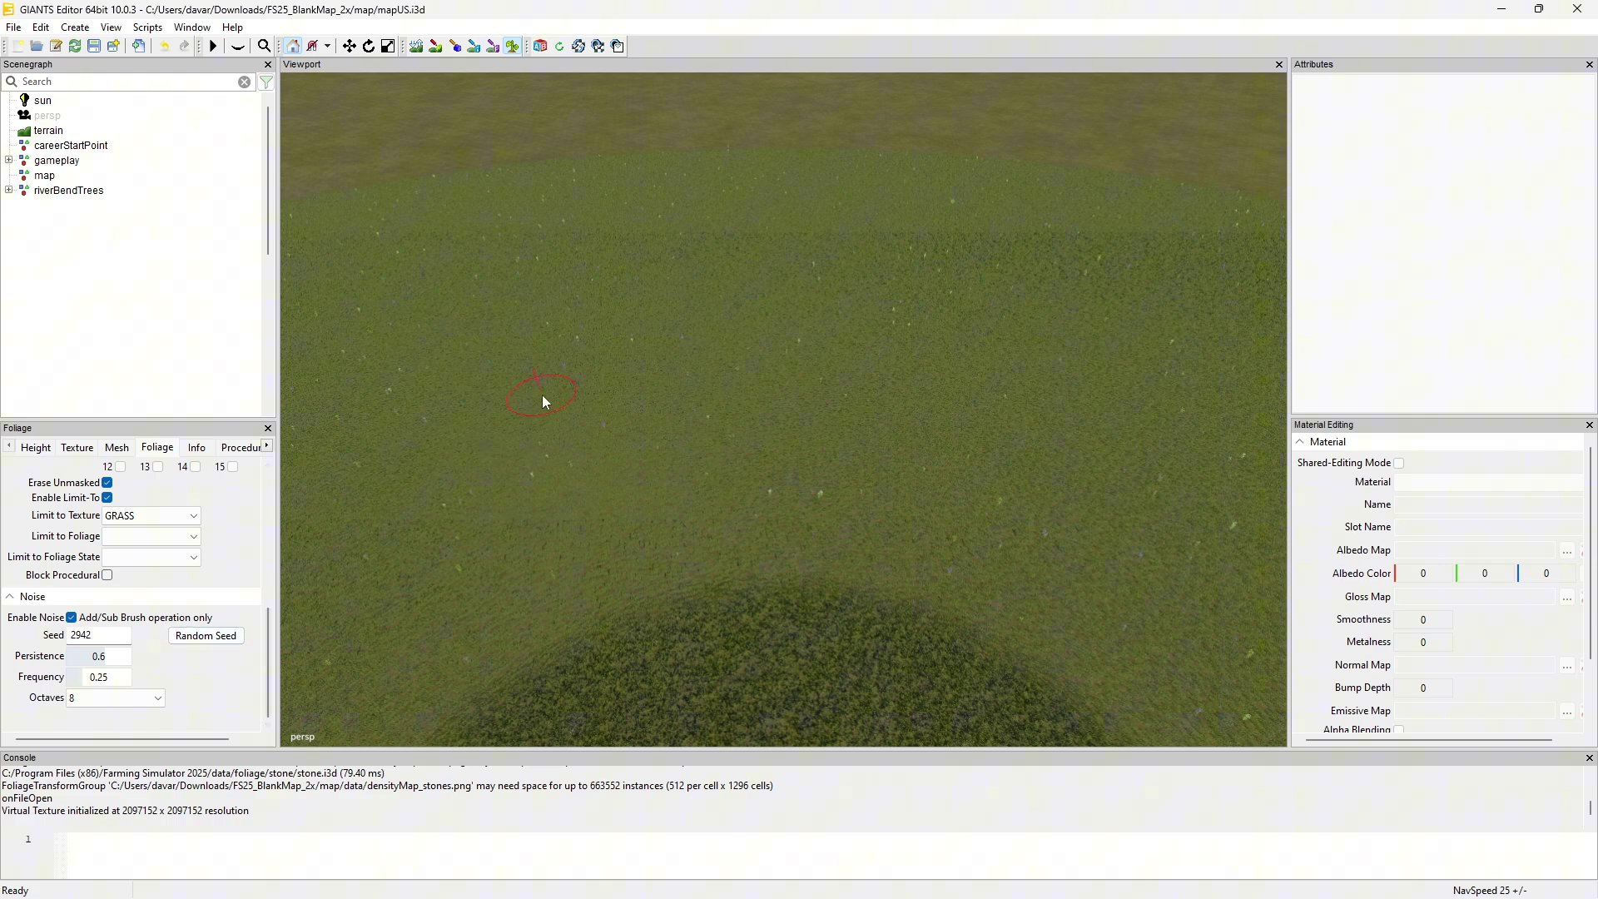
{"action": "mouse_move", "coordinate": [550, 307]}
{"action": "left_mouse_down"}
{"action": "mouse_move", "coordinate": [1010, 504]}
{"action": "mouse_move", "coordinate": [1003, 638]}
{"action": "mouse_move", "coordinate": [619, 465]}
{"action": "mouse_move", "coordinate": [502, 326]}
{"action": "left_mouse_up"}
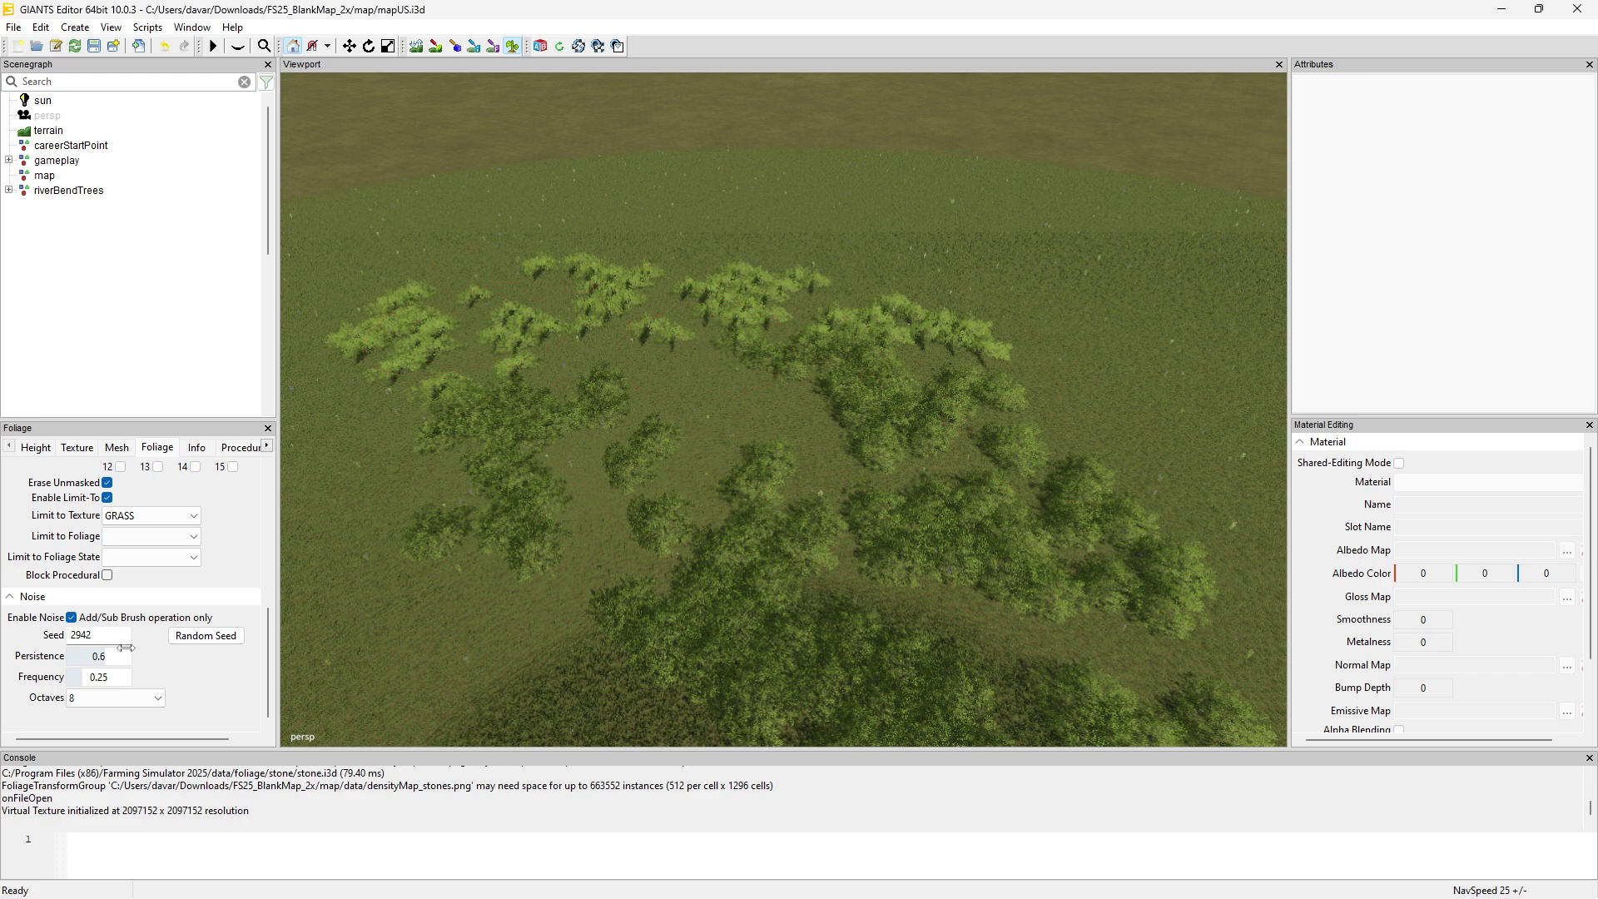
{"action": "key", "text": "ctrl+z"}
{"action": "key", "text": "ctrl+z"}
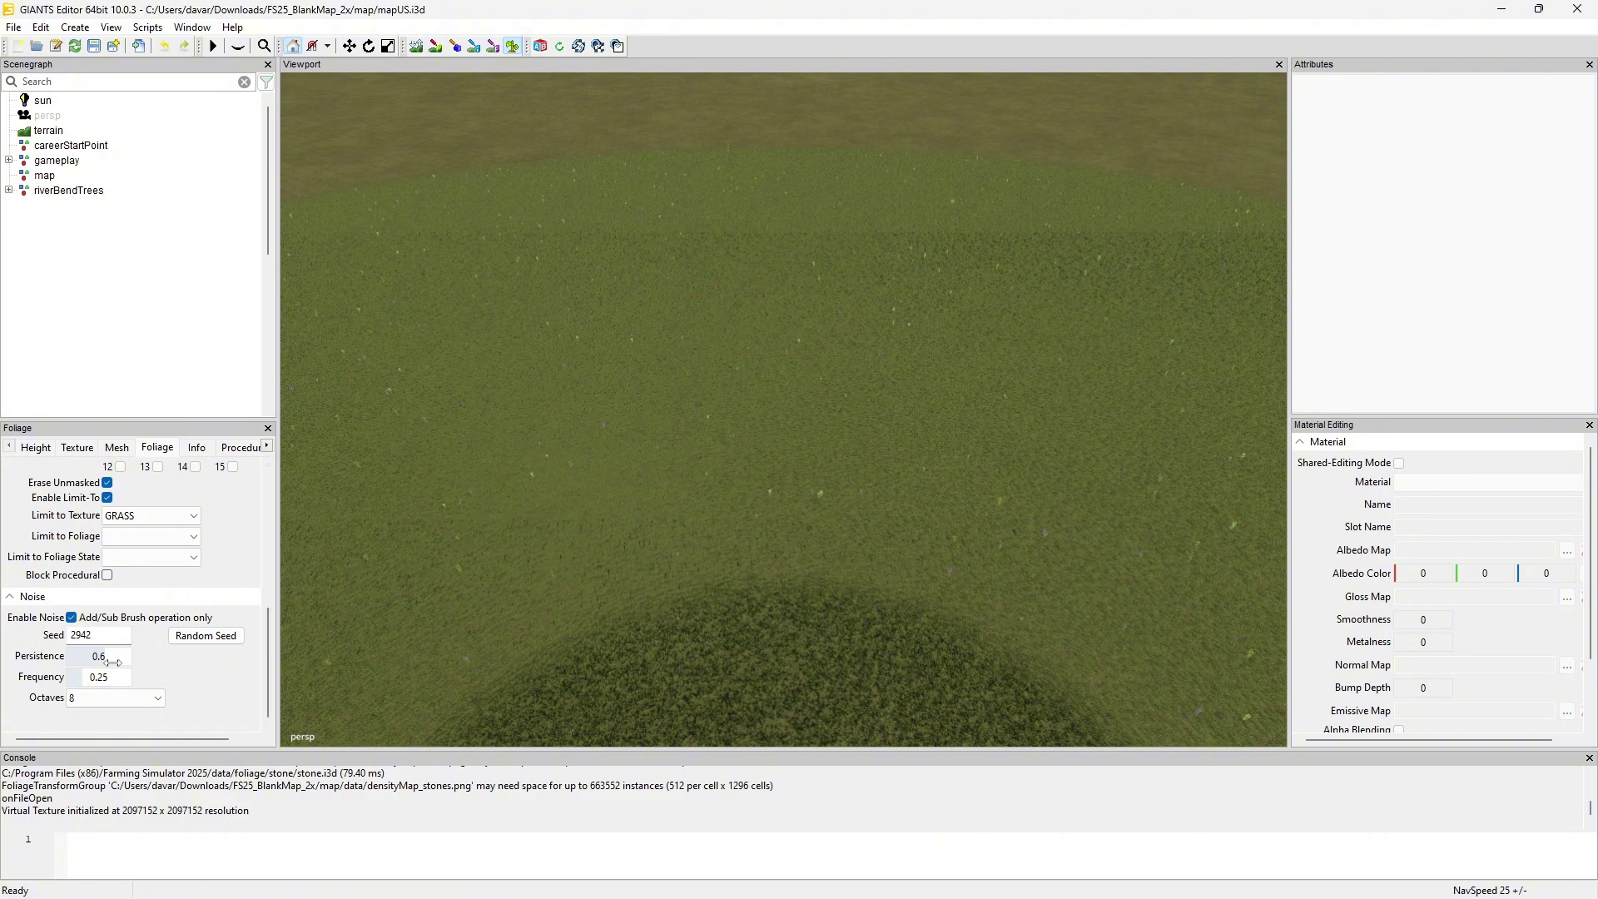
{"action": "left_click", "coordinate": [210, 640]}
{"action": "left_click_drag", "start_coordinate": [104, 658], "coordinate": [131, 657]}
{"action": "mouse_move", "coordinate": [671, 388]}
{"action": "left_mouse_down"}
{"action": "mouse_move", "coordinate": [877, 358]}
{"action": "mouse_move", "coordinate": [1030, 366]}
{"action": "left_mouse_up"}
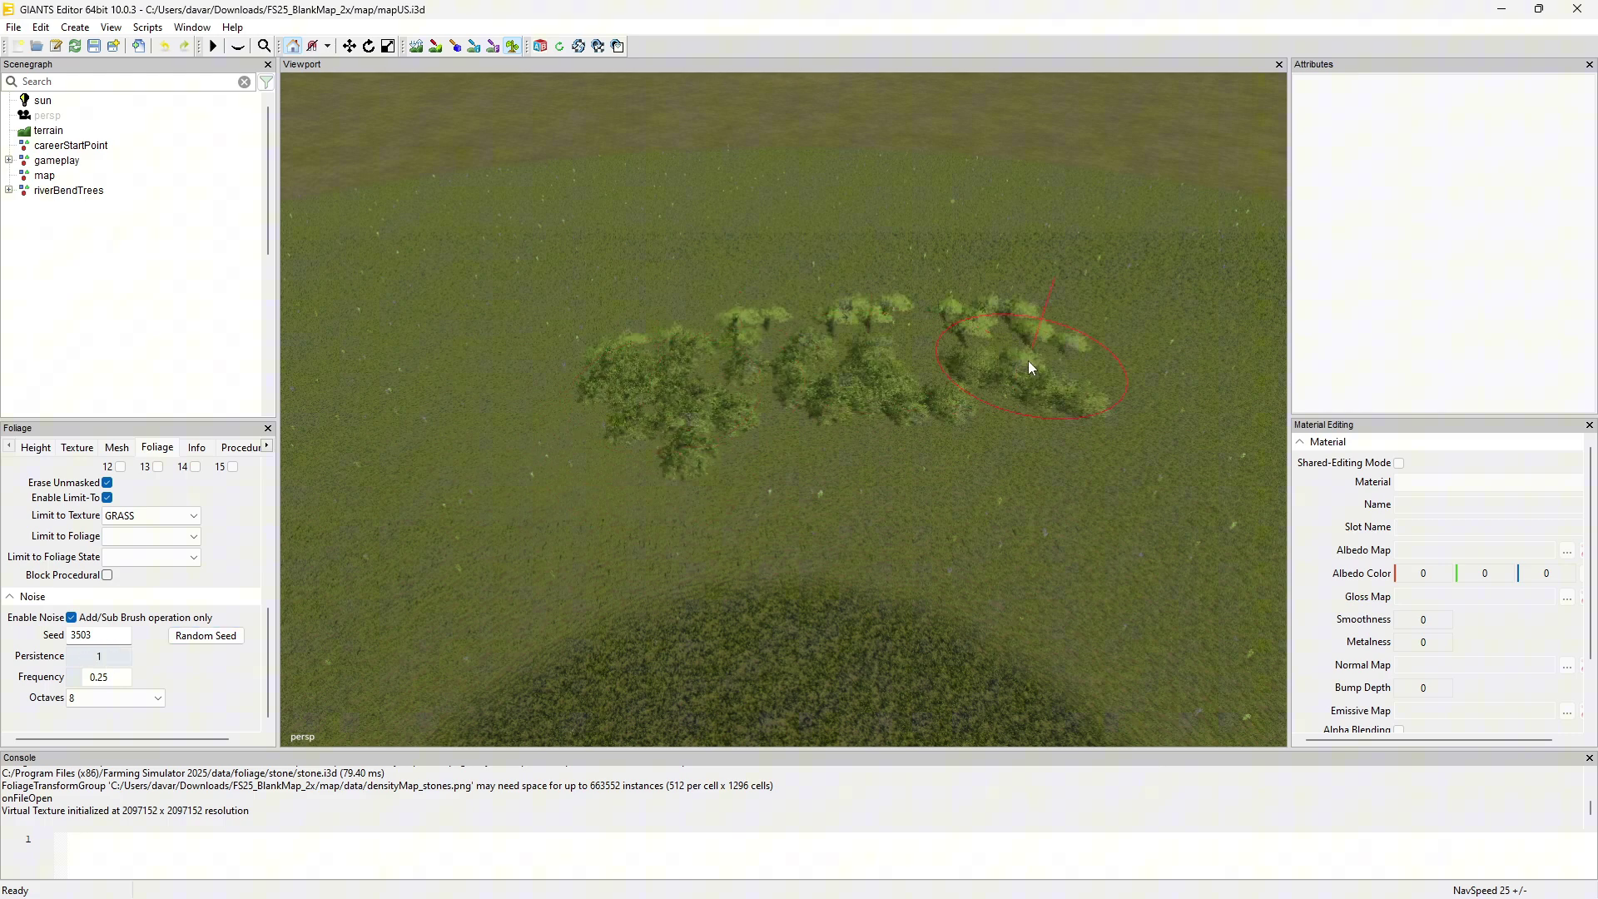
{"action": "key", "text": "ctrl+z"}
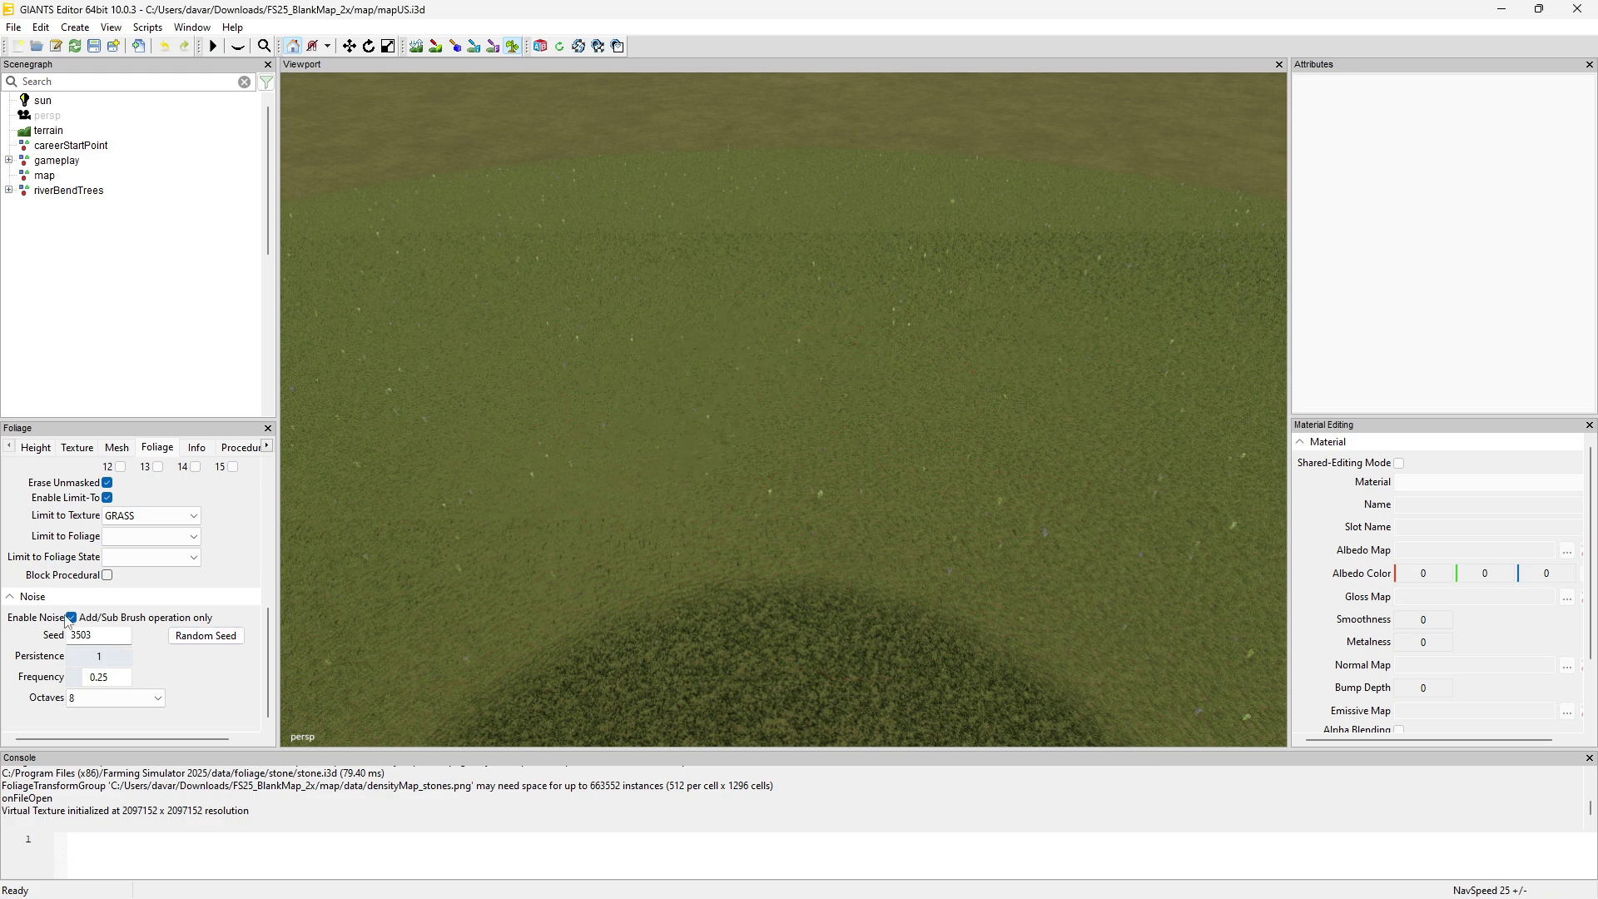
- Try a lower noise persistence with test bush strokes, undoing each one
{"action": "left_click", "coordinate": [79, 657]}
{"action": "mouse_move", "coordinate": [483, 458]}
{"action": "left_mouse_down"}
{"action": "mouse_move", "coordinate": [799, 400]}
{"action": "mouse_move", "coordinate": [960, 340]}
{"action": "left_mouse_up"}
{"action": "key", "text": "ctrl+z"}
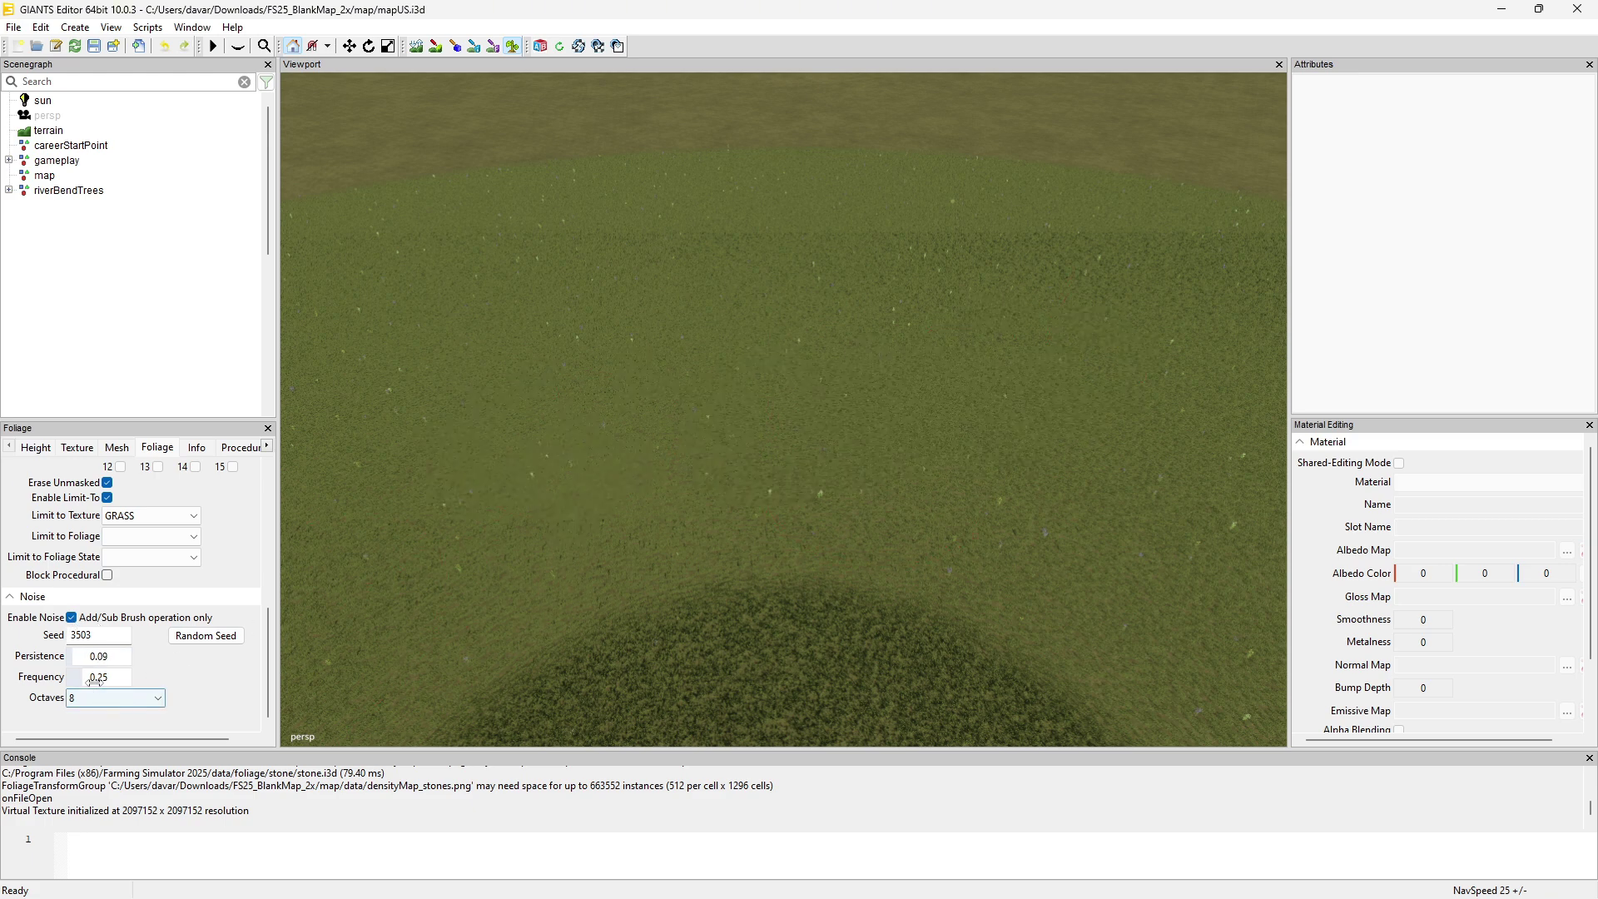
{"action": "mouse_move", "coordinate": [391, 483]}
{"action": "left_mouse_down"}
{"action": "mouse_move", "coordinate": [781, 421]}
{"action": "mouse_move", "coordinate": [1014, 405]}
{"action": "left_mouse_up"}
{"action": "key", "text": "ctrl+z"}
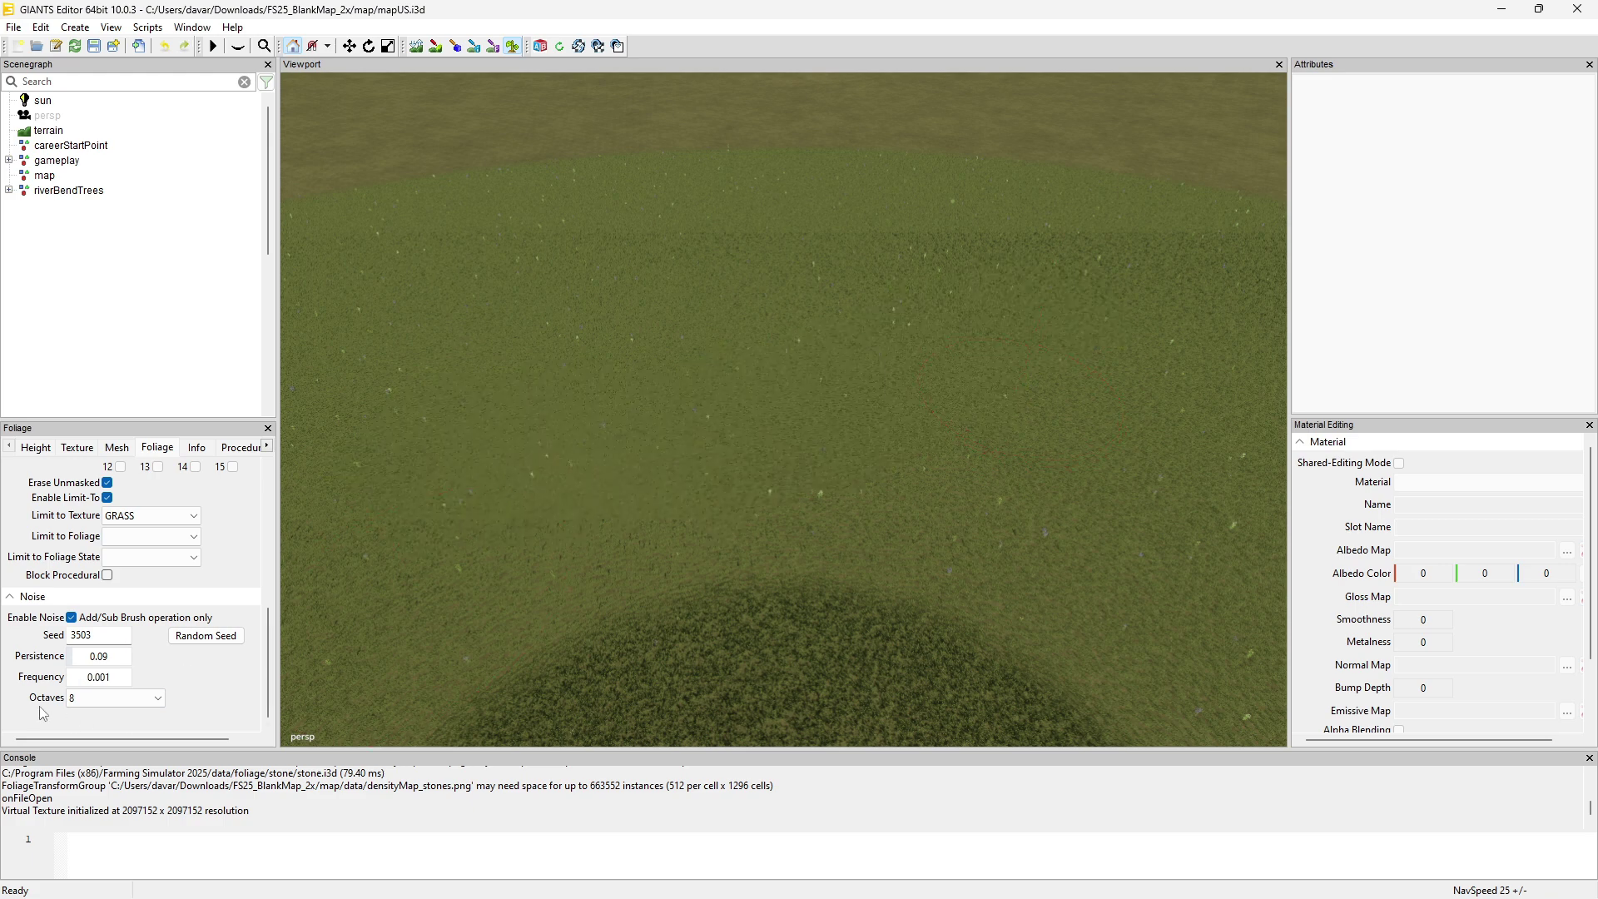
- Set noise frequency and persistence to 1 and paint a sweeping stroke of patchy bushes
{"action": "left_click_drag", "start_coordinate": [76, 680], "coordinate": [83, 680]}
{"action": "left_click_drag", "start_coordinate": [473, 453], "coordinate": [1141, 349]}
{"action": "left_click_drag", "start_coordinate": [512, 362], "coordinate": [966, 250]}
{"action": "left_click_drag", "start_coordinate": [83, 654], "coordinate": [90, 654]}
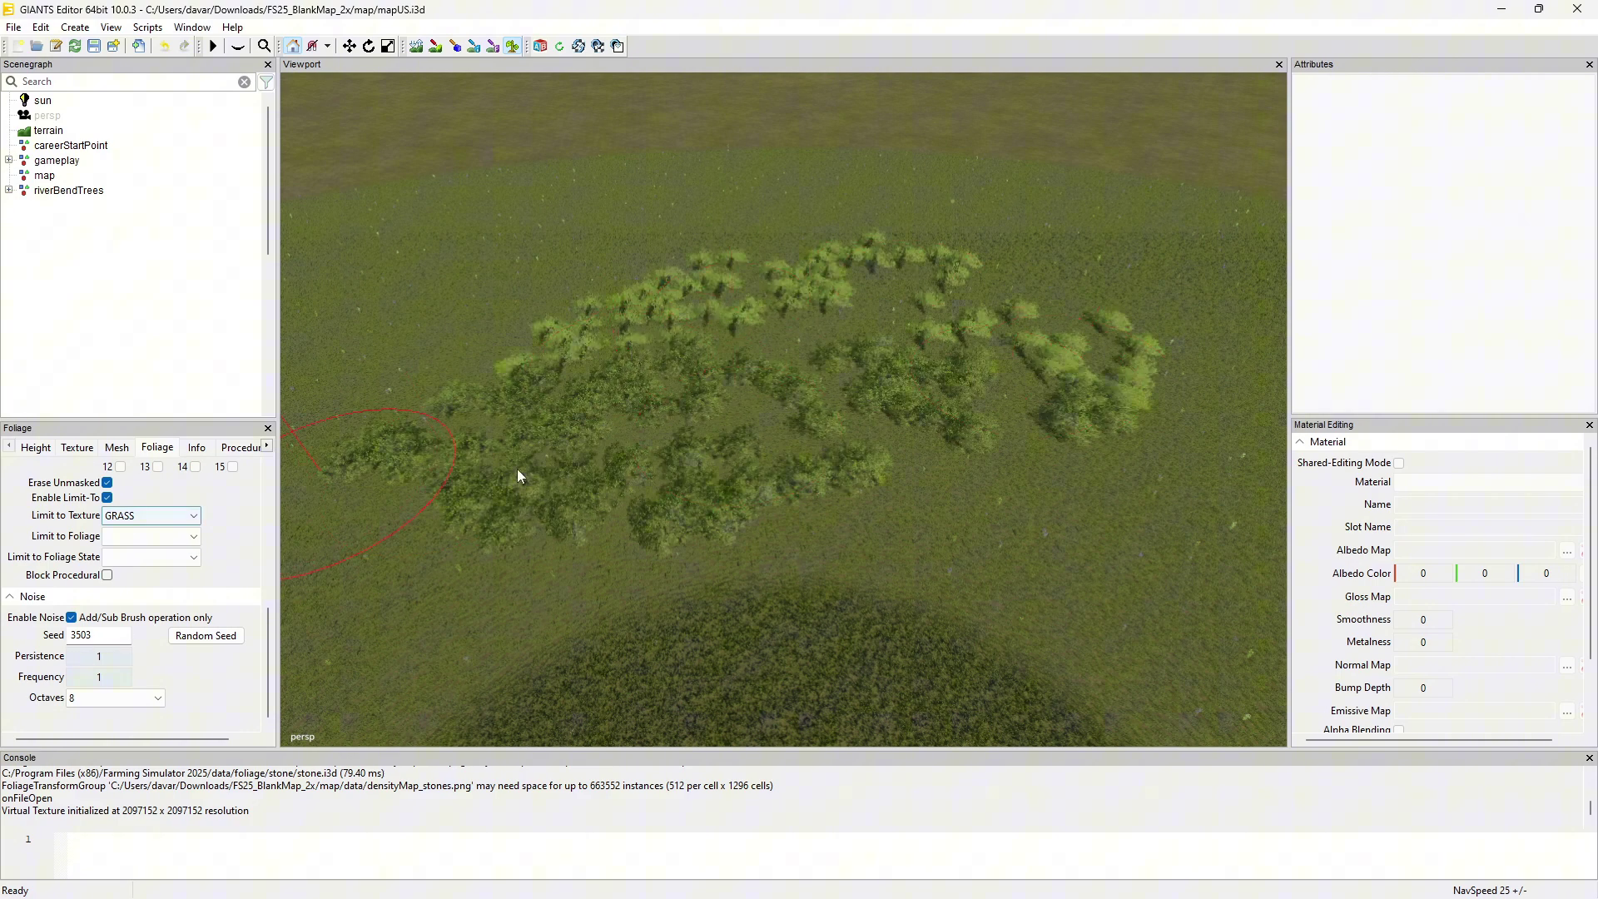
{"action": "key", "text": "ctrl+z"}
{"action": "key", "text": "ctrl+z"}
{"action": "mouse_move", "coordinate": [624, 450]}
{"action": "left_mouse_down"}
{"action": "mouse_move", "coordinate": [1010, 289]}
{"action": "mouse_move", "coordinate": [894, 415]}
{"action": "mouse_move", "coordinate": [664, 521]}
{"action": "mouse_move", "coordinate": [802, 614]}
{"action": "left_mouse_up"}
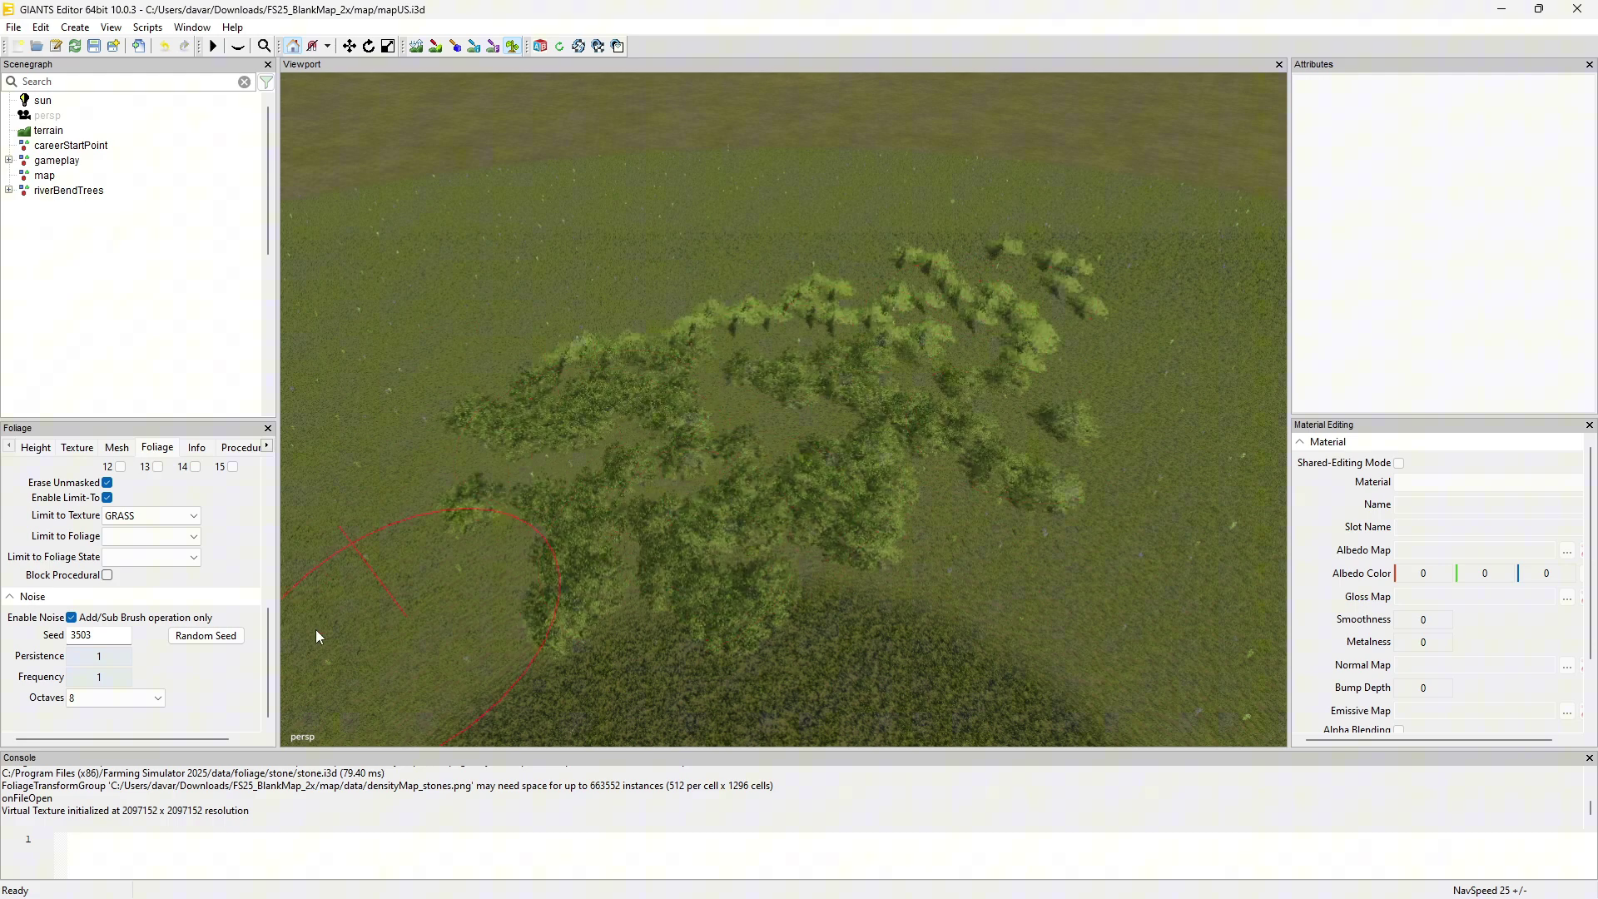
- Keep octaves at 8, generate a new noise seed and paint bush patches at the upper left
{"action": "left_click", "coordinate": [138, 697]}
{"action": "left_click", "coordinate": [116, 716]}
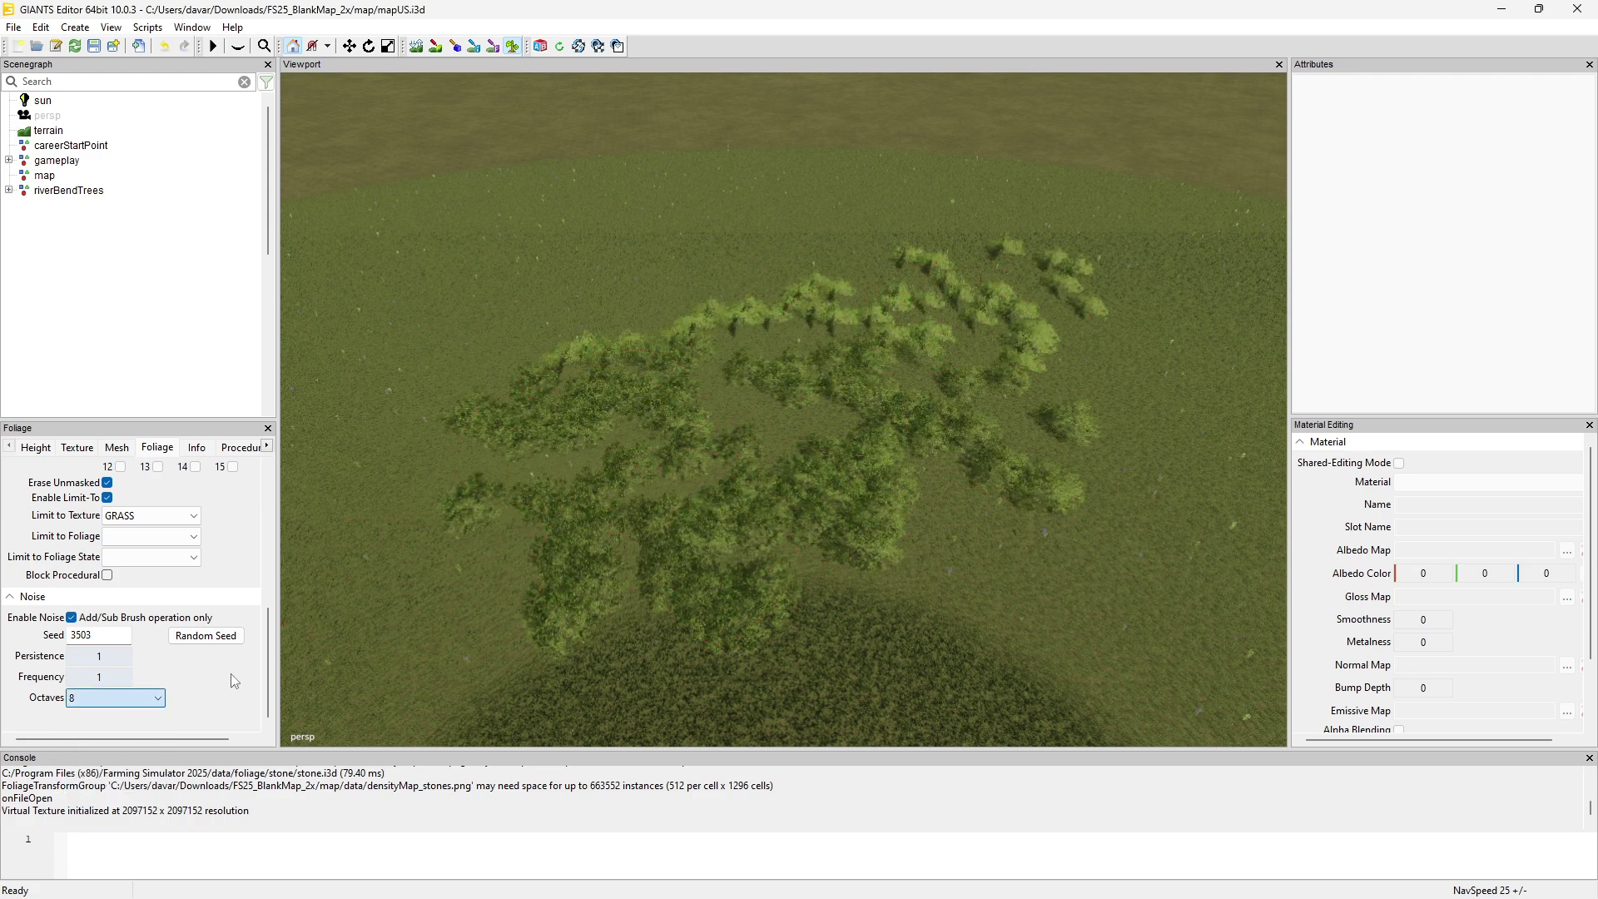
{"action": "left_click", "coordinate": [199, 639]}
{"action": "left_click", "coordinate": [731, 243]}
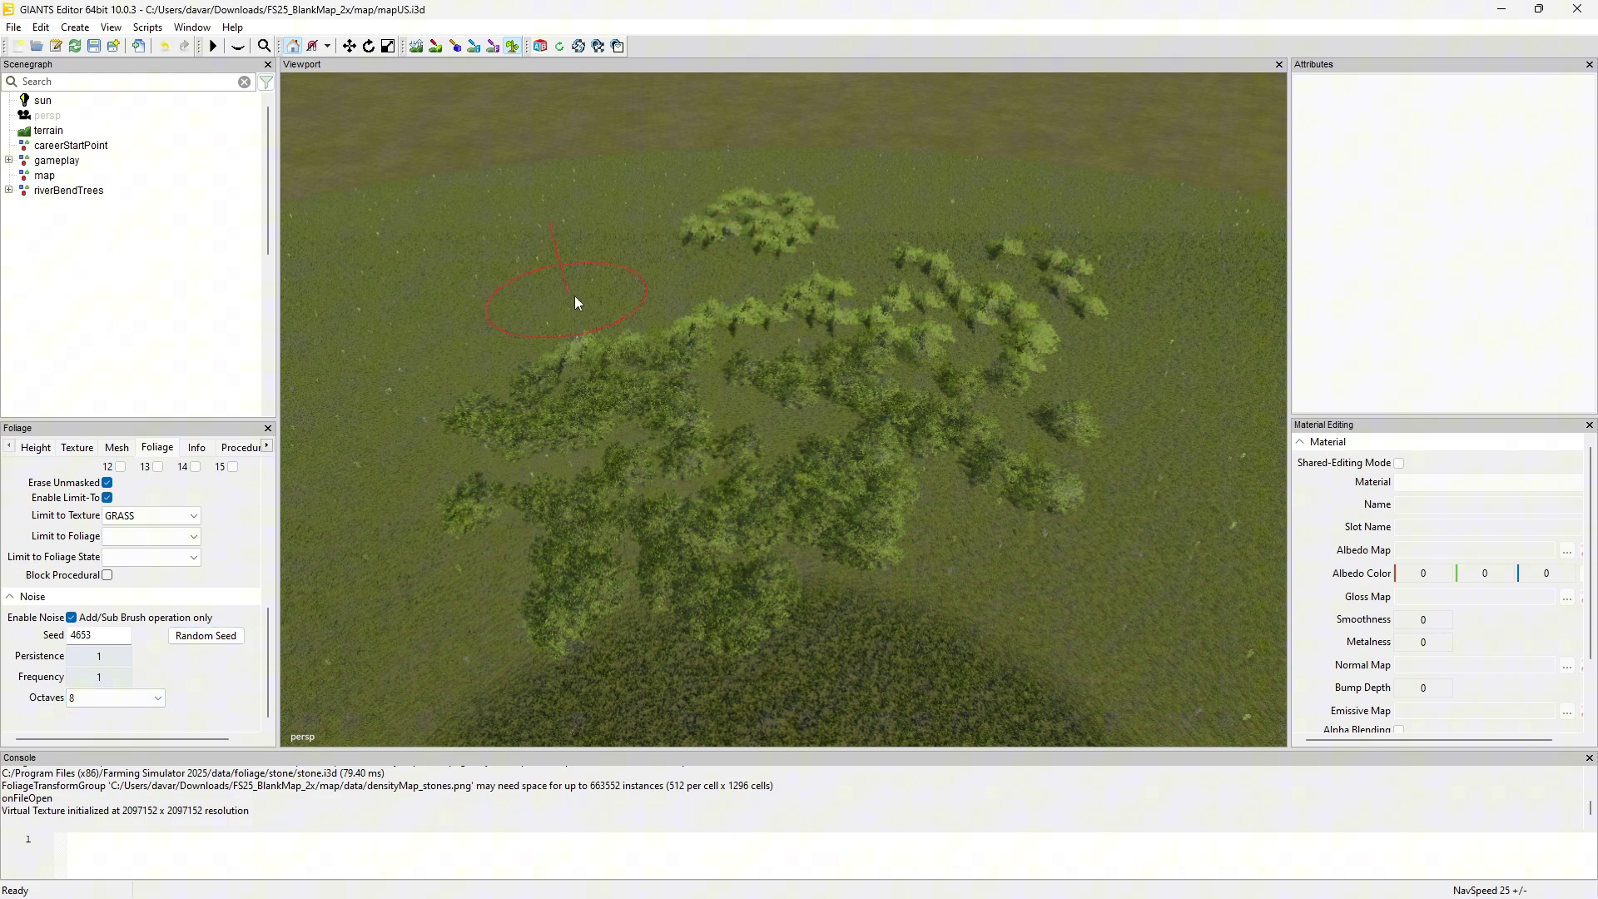
{"action": "mouse_move", "coordinate": [576, 296]}
{"action": "left_mouse_down"}
{"action": "mouse_move", "coordinate": [321, 330]}
{"action": "mouse_move", "coordinate": [502, 321]}
{"action": "mouse_move", "coordinate": [303, 430]}
{"action": "mouse_move", "coordinate": [511, 492]}
{"action": "left_mouse_up"}
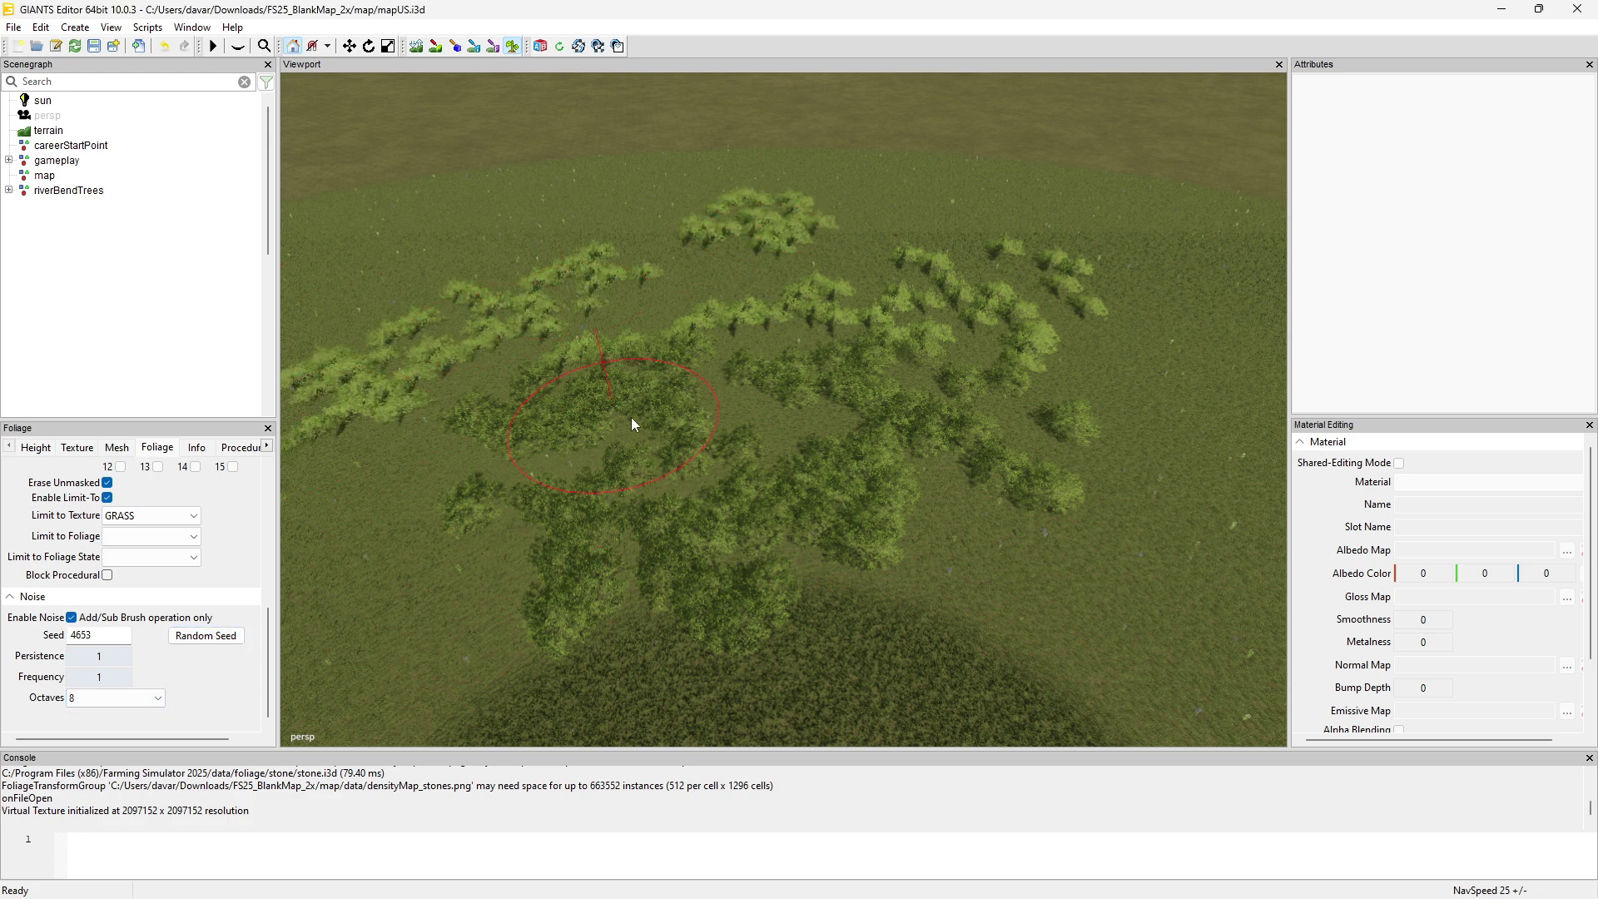
- Erase the bushes from the field and turn brush noise off
{"action": "mouse_move", "coordinate": [672, 413]}
{"action": "left_mouse_down"}
{"action": "mouse_move", "coordinate": [861, 327]}
{"action": "mouse_move", "coordinate": [891, 455]}
{"action": "mouse_move", "coordinate": [757, 446]}
{"action": "mouse_move", "coordinate": [1010, 246]}
{"action": "mouse_move", "coordinate": [840, 383]}
{"action": "mouse_move", "coordinate": [612, 278]}
{"action": "mouse_move", "coordinate": [537, 280]}
{"action": "mouse_move", "coordinate": [416, 373]}
{"action": "mouse_move", "coordinate": [974, 292]}
{"action": "mouse_move", "coordinate": [660, 471]}
{"action": "mouse_move", "coordinate": [730, 672]}
{"action": "mouse_move", "coordinate": [1084, 355]}
{"action": "left_mouse_up"}
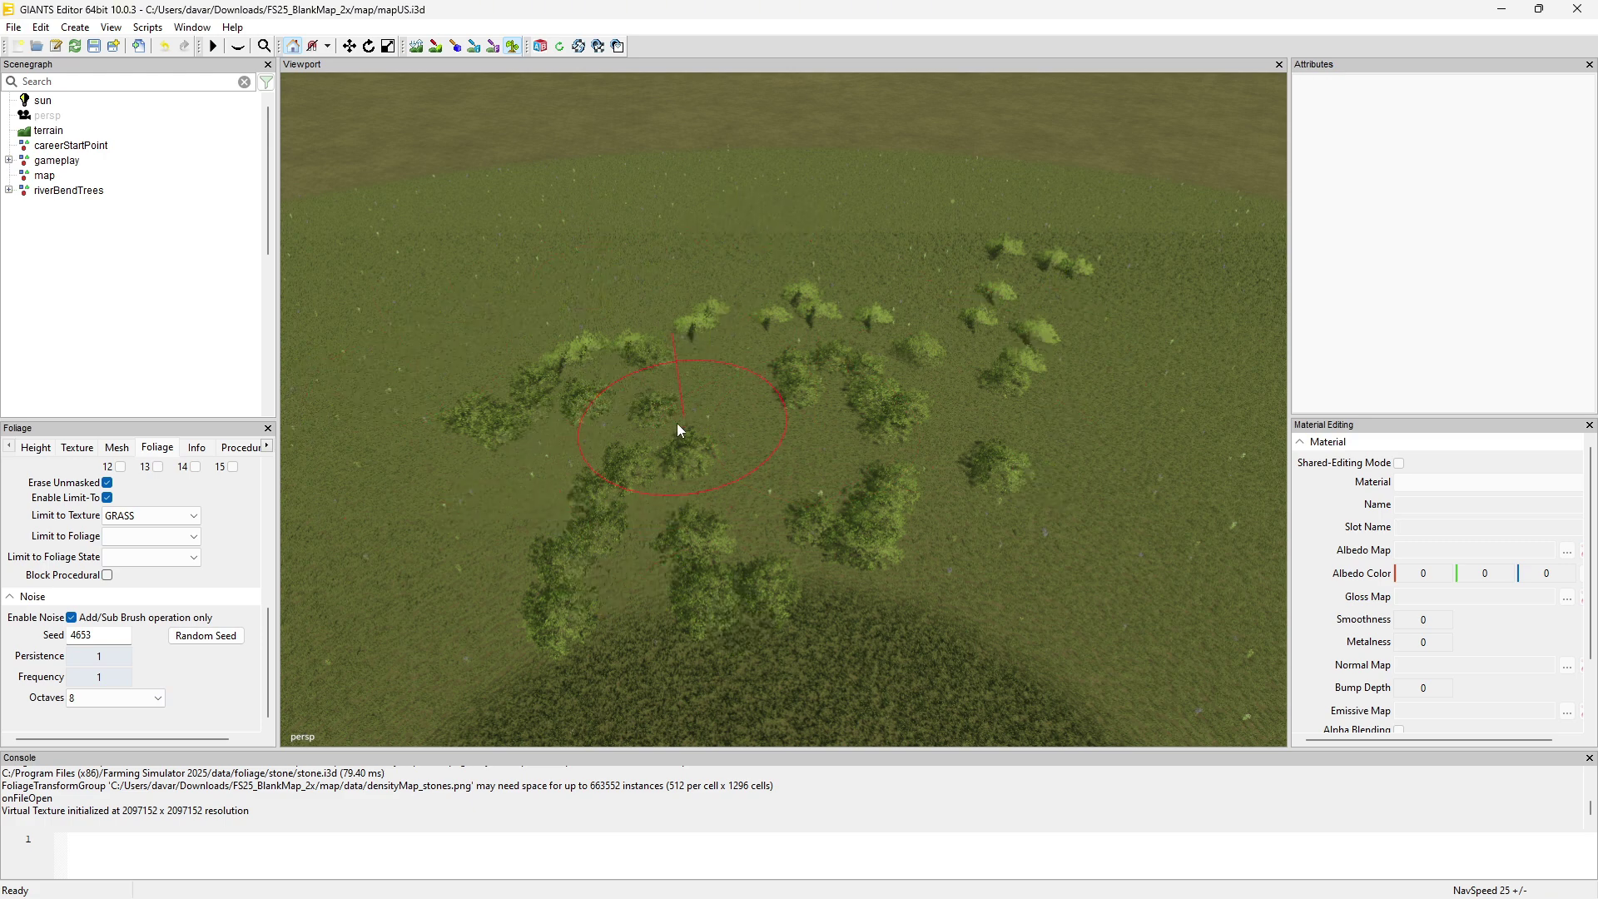
{"action": "mouse_move", "coordinate": [678, 427]}
{"action": "left_mouse_down"}
{"action": "mouse_move", "coordinate": [572, 388]}
{"action": "mouse_move", "coordinate": [620, 455]}
{"action": "mouse_move", "coordinate": [841, 369]}
{"action": "left_mouse_up"}
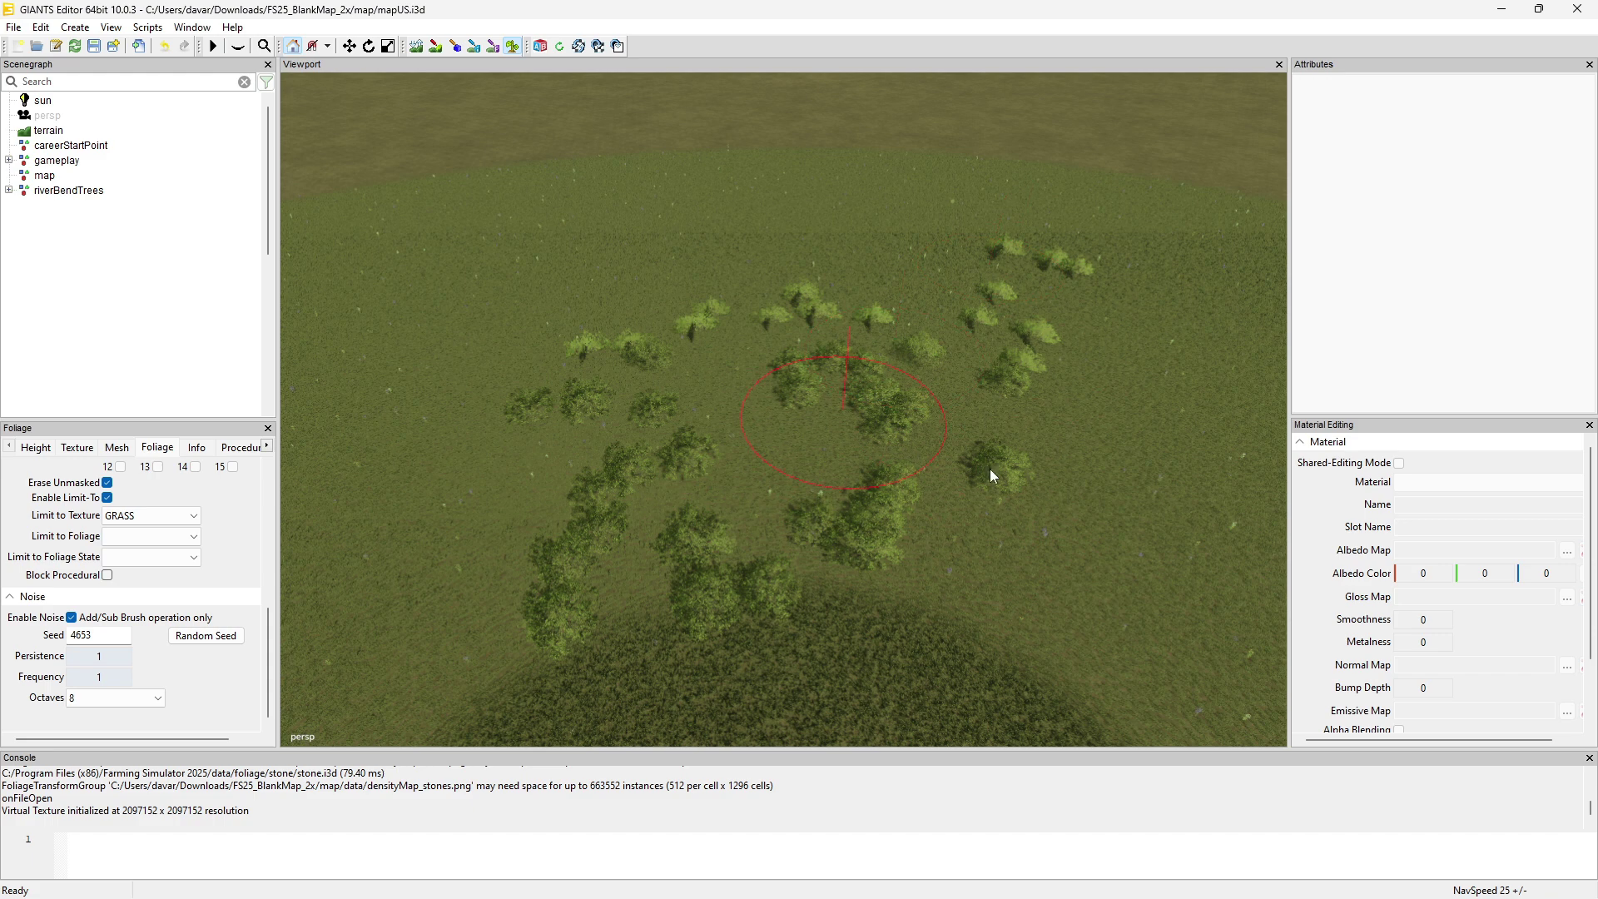
{"action": "left_click", "coordinate": [72, 618]}
{"action": "mouse_move", "coordinate": [636, 509]}
{"action": "left_mouse_down"}
{"action": "mouse_move", "coordinate": [760, 555]}
{"action": "mouse_move", "coordinate": [831, 543]}
{"action": "mouse_move", "coordinate": [1035, 281]}
{"action": "mouse_move", "coordinate": [761, 510]}
{"action": "mouse_move", "coordinate": [798, 300]}
{"action": "mouse_move", "coordinate": [828, 285]}
{"action": "mouse_move", "coordinate": [543, 422]}
{"action": "left_mouse_up"}
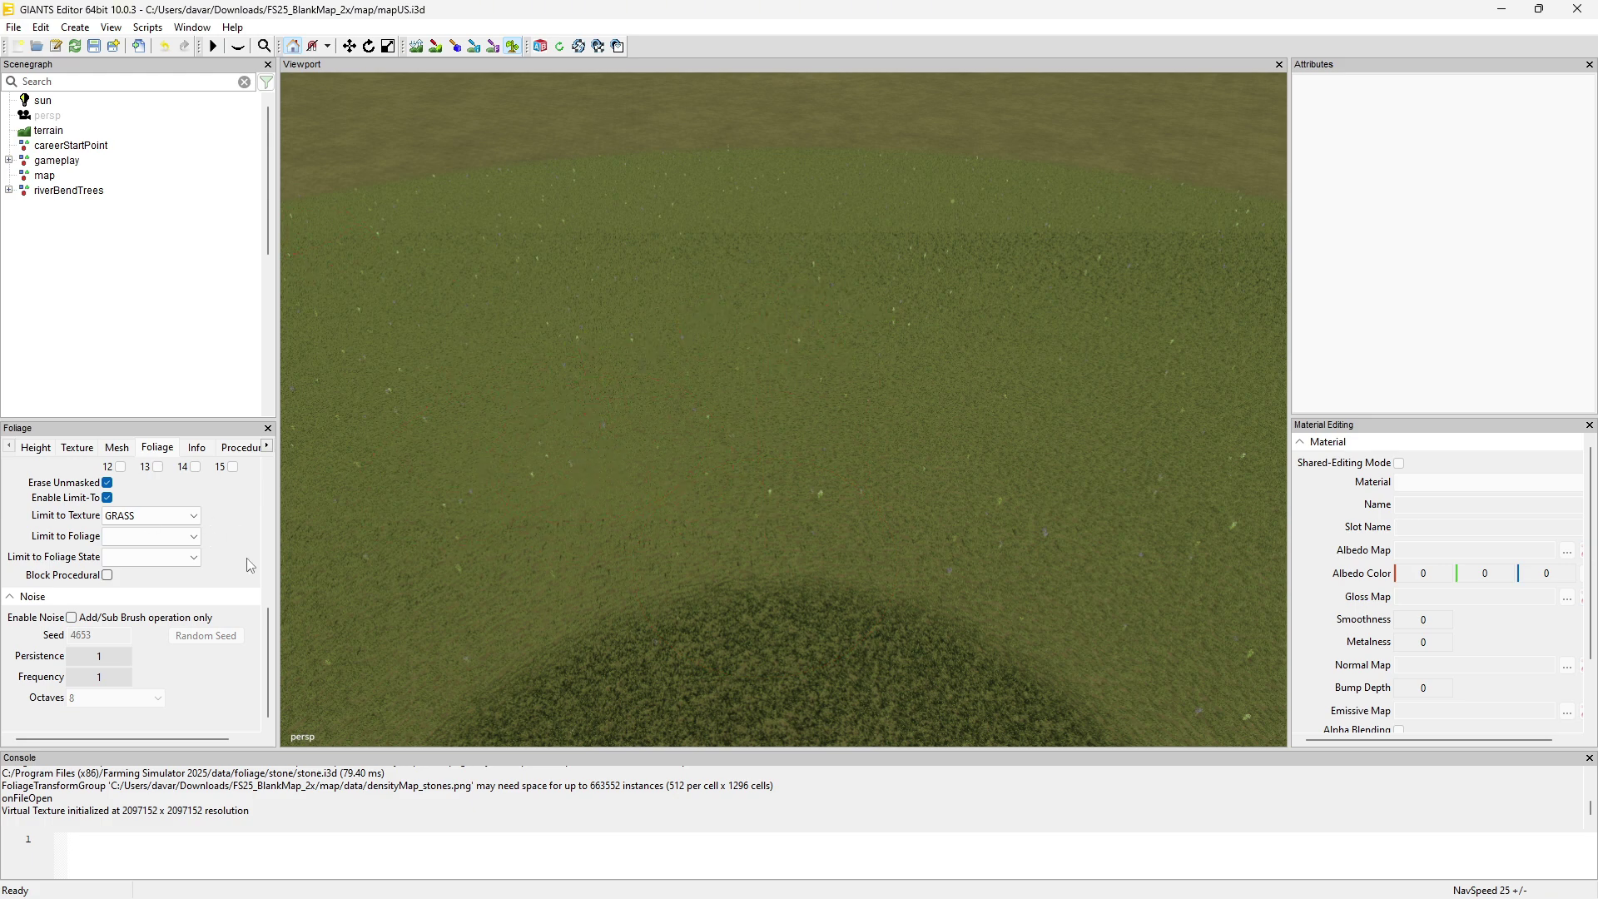
{"action": "left_click_drag", "start_coordinate": [267, 616], "coordinate": [268, 478]}
{"action": "scroll", "coordinate": [267, 541], "scroll_direction": "down", "scroll_amount": 5}
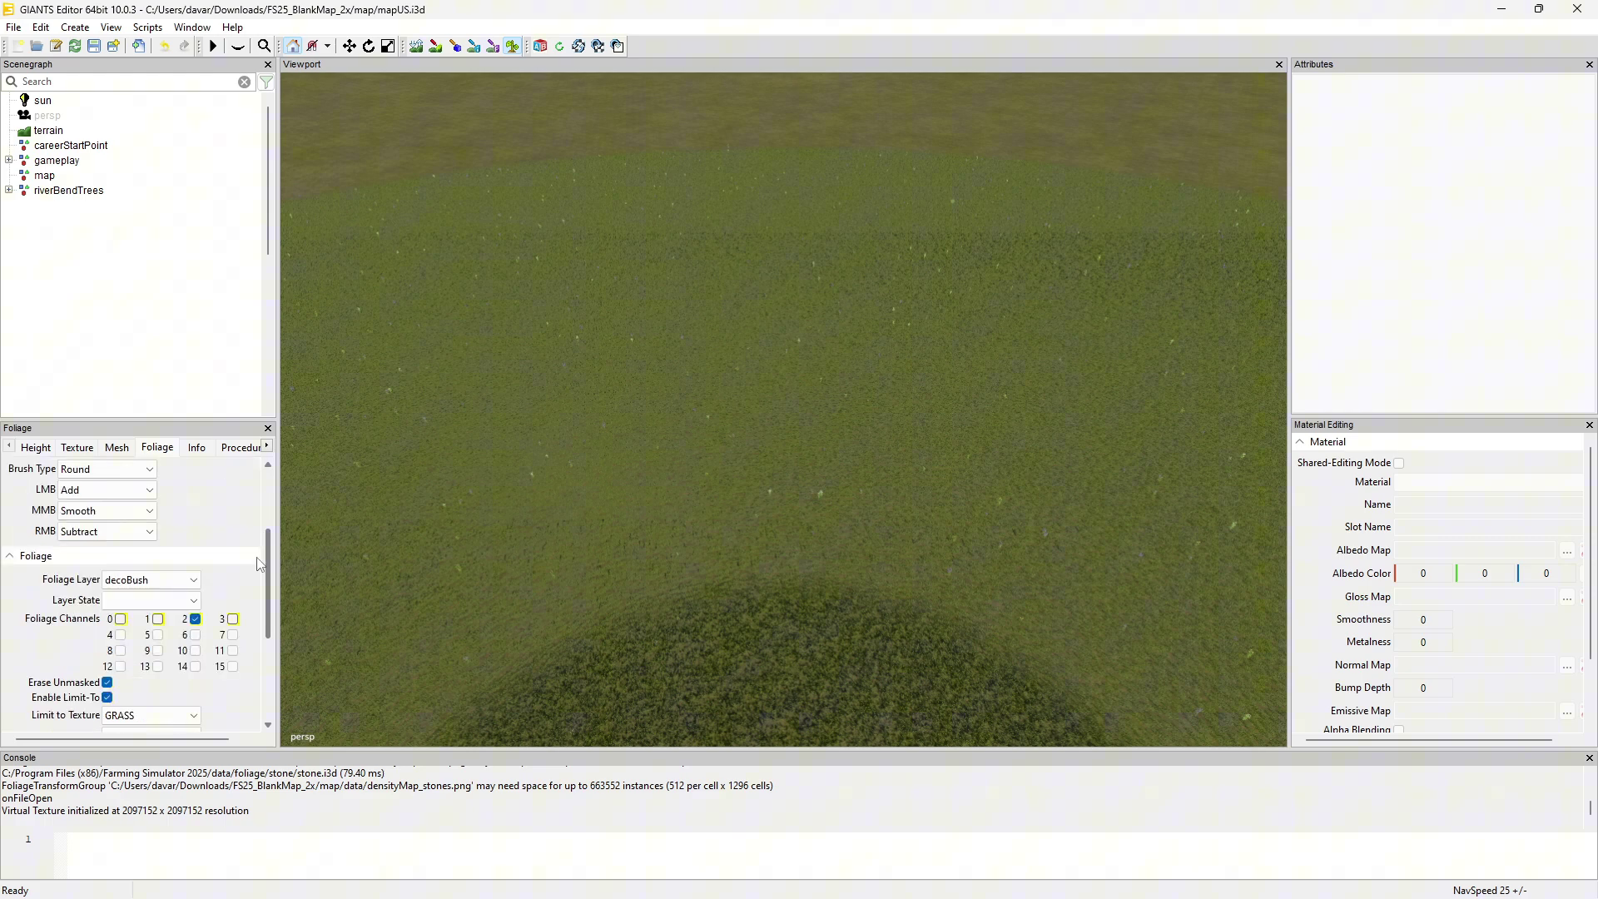
{"action": "scroll", "coordinate": [249, 600], "scroll_direction": "down", "scroll_amount": 3}
{"action": "left_click_drag", "start_coordinate": [267, 666], "coordinate": [301, 488]}
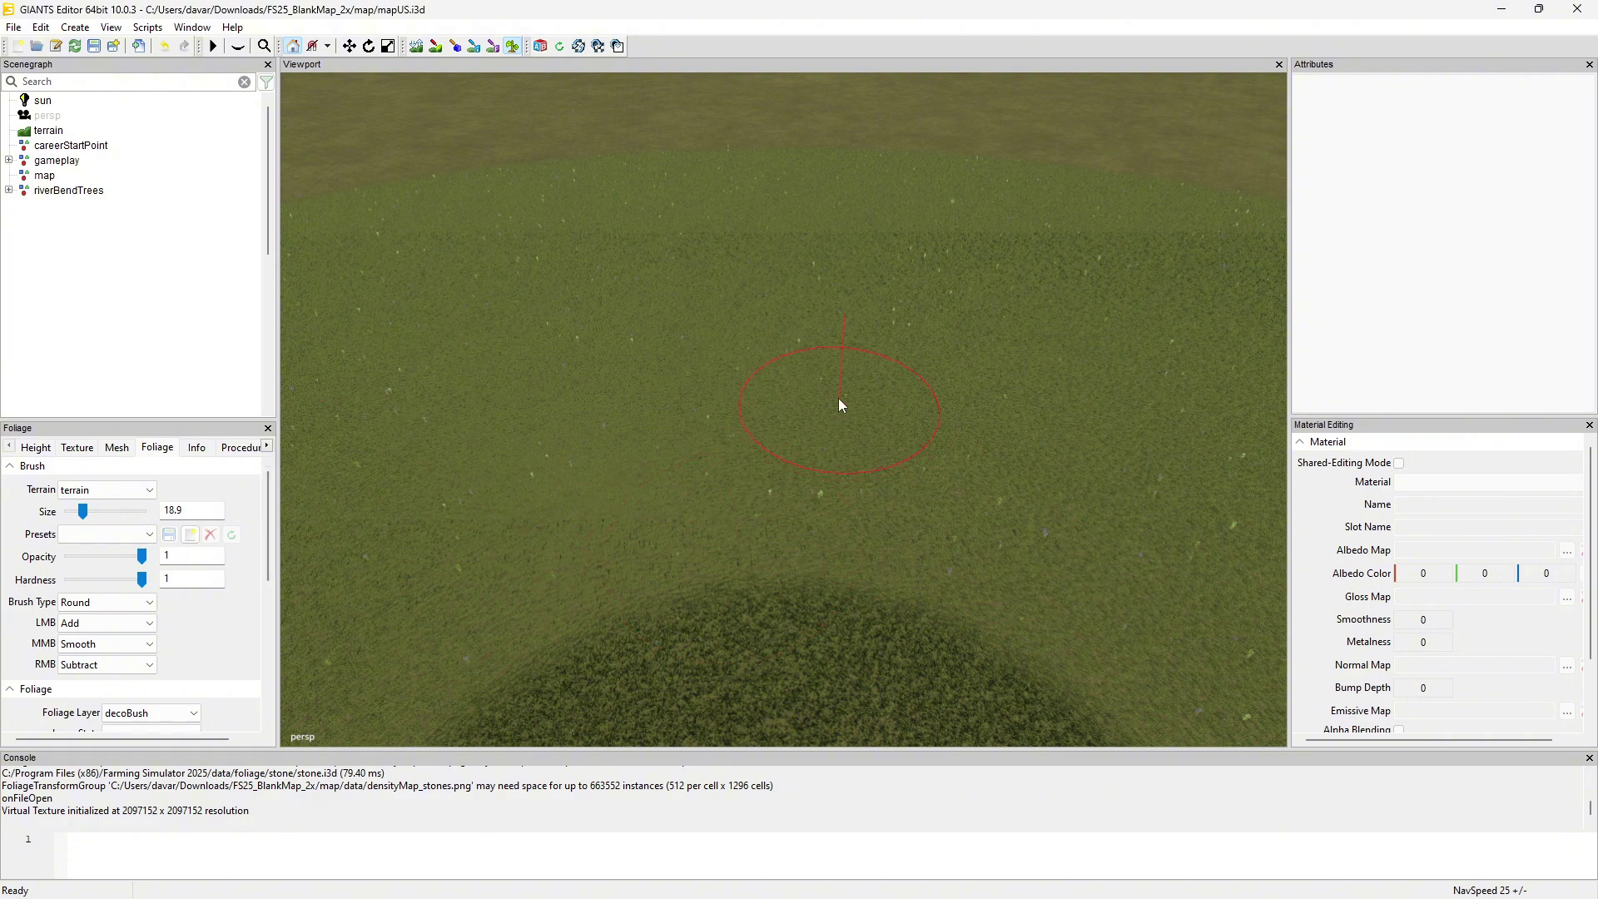
- Paint faint ASPHALT texture strokes onto the grass, then return to the Foliage paint tool
{"action": "left_click", "coordinate": [435, 46]}
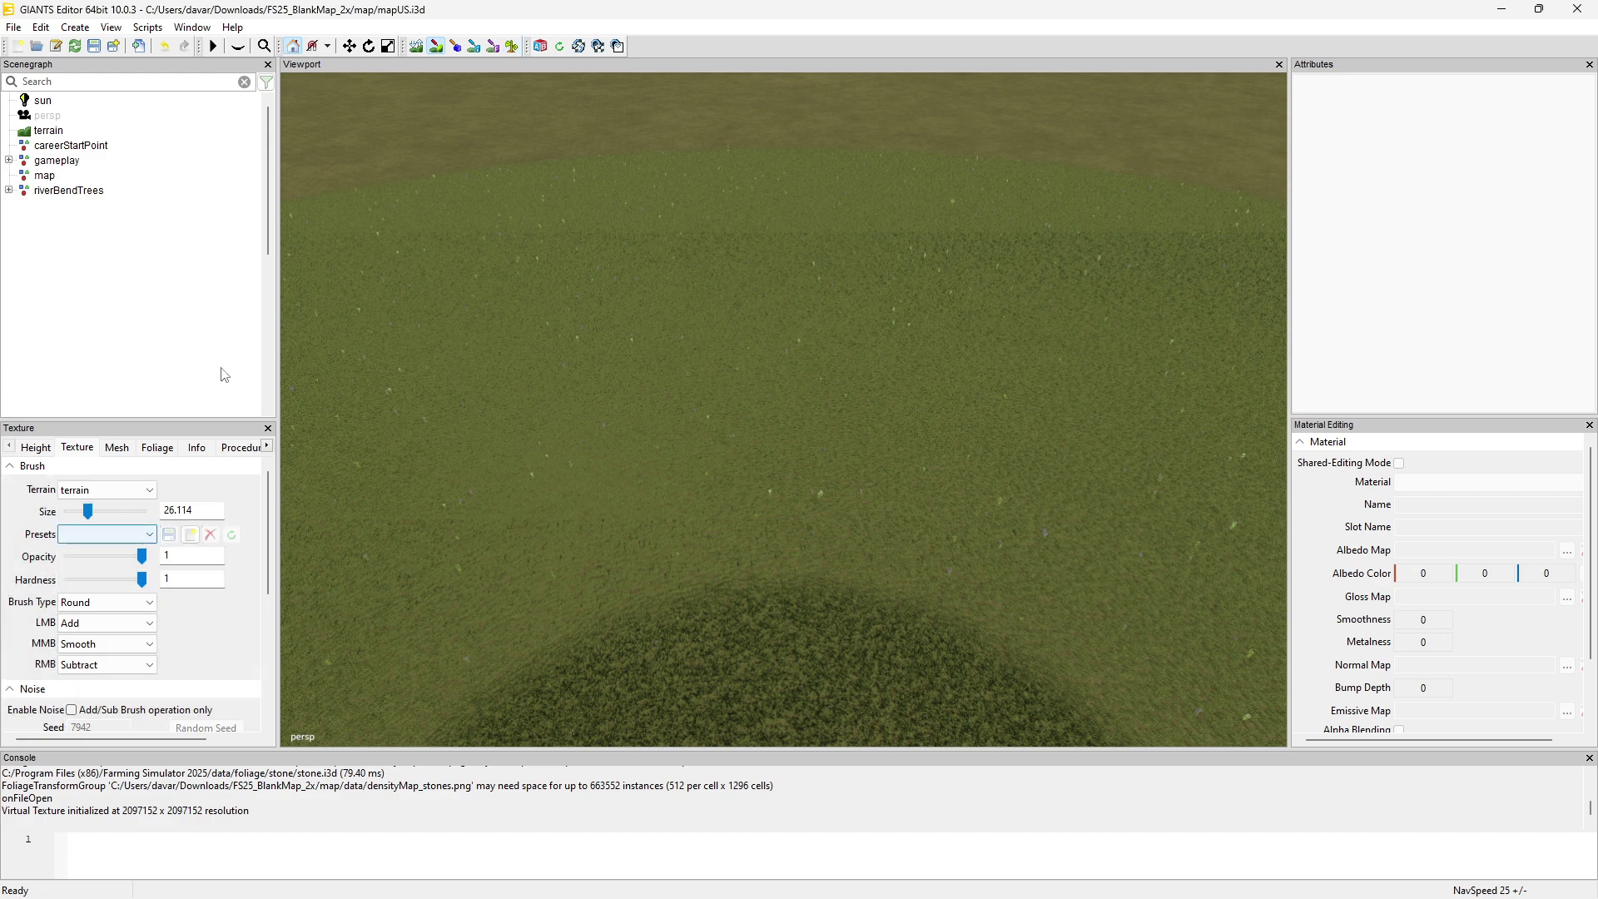
{"action": "left_click_drag", "start_coordinate": [270, 561], "coordinate": [278, 672]}
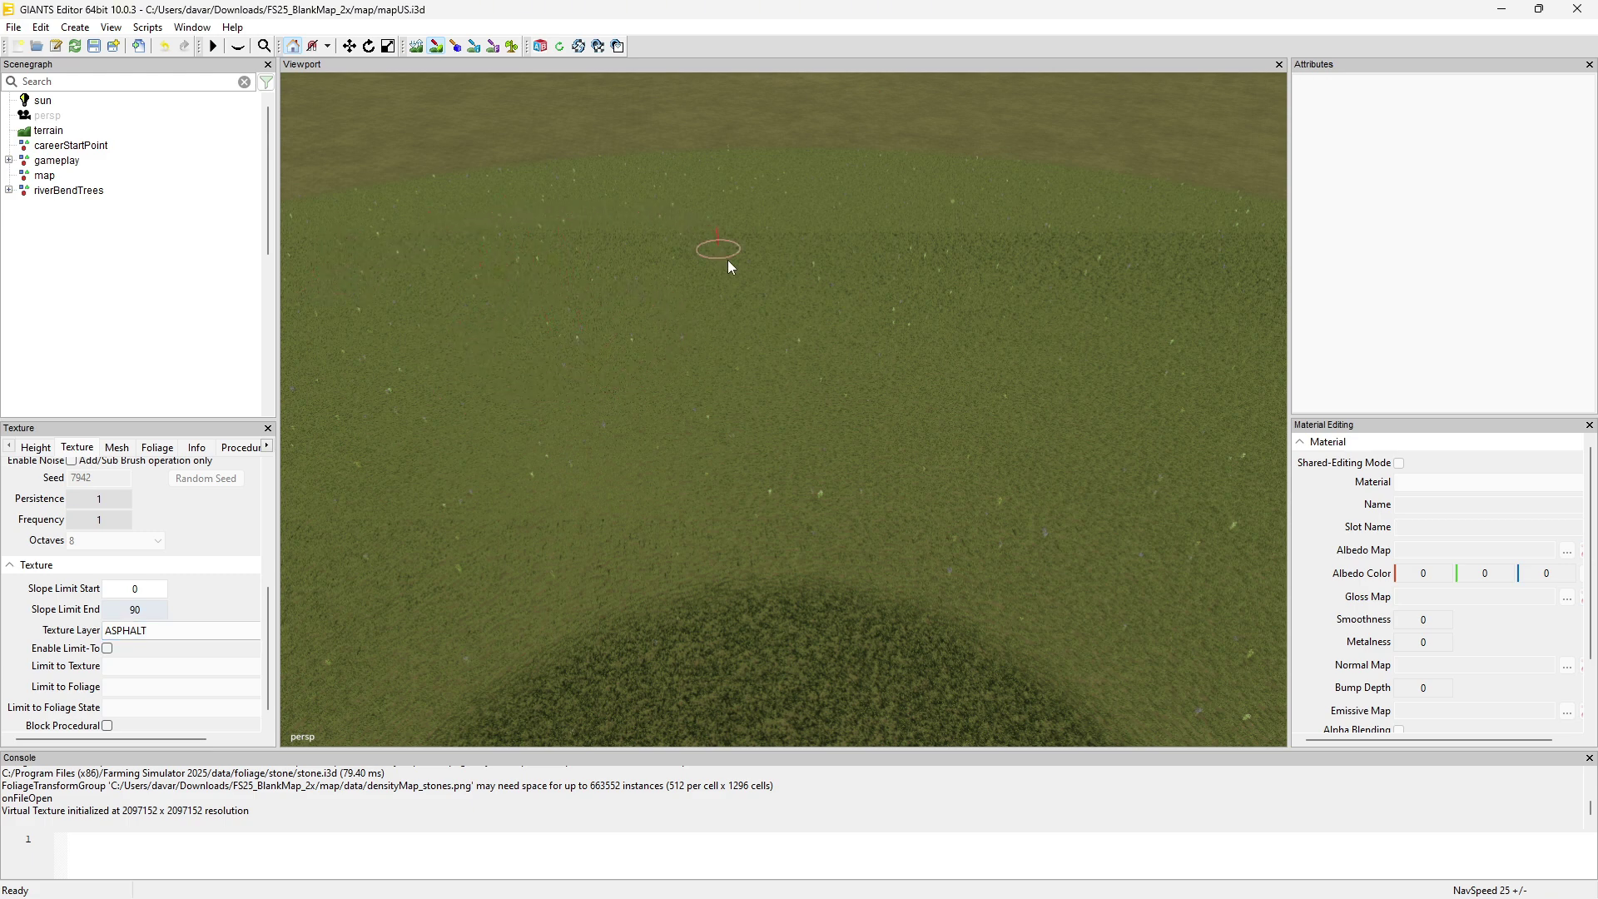
{"action": "mouse_move", "coordinate": [606, 431]}
{"action": "left_mouse_down"}
{"action": "mouse_move", "coordinate": [709, 452]}
{"action": "mouse_move", "coordinate": [863, 378]}
{"action": "left_mouse_up"}
{"action": "left_click_drag", "start_coordinate": [1246, 625], "coordinate": [1274, 649]}
{"action": "left_click", "coordinate": [512, 46]}
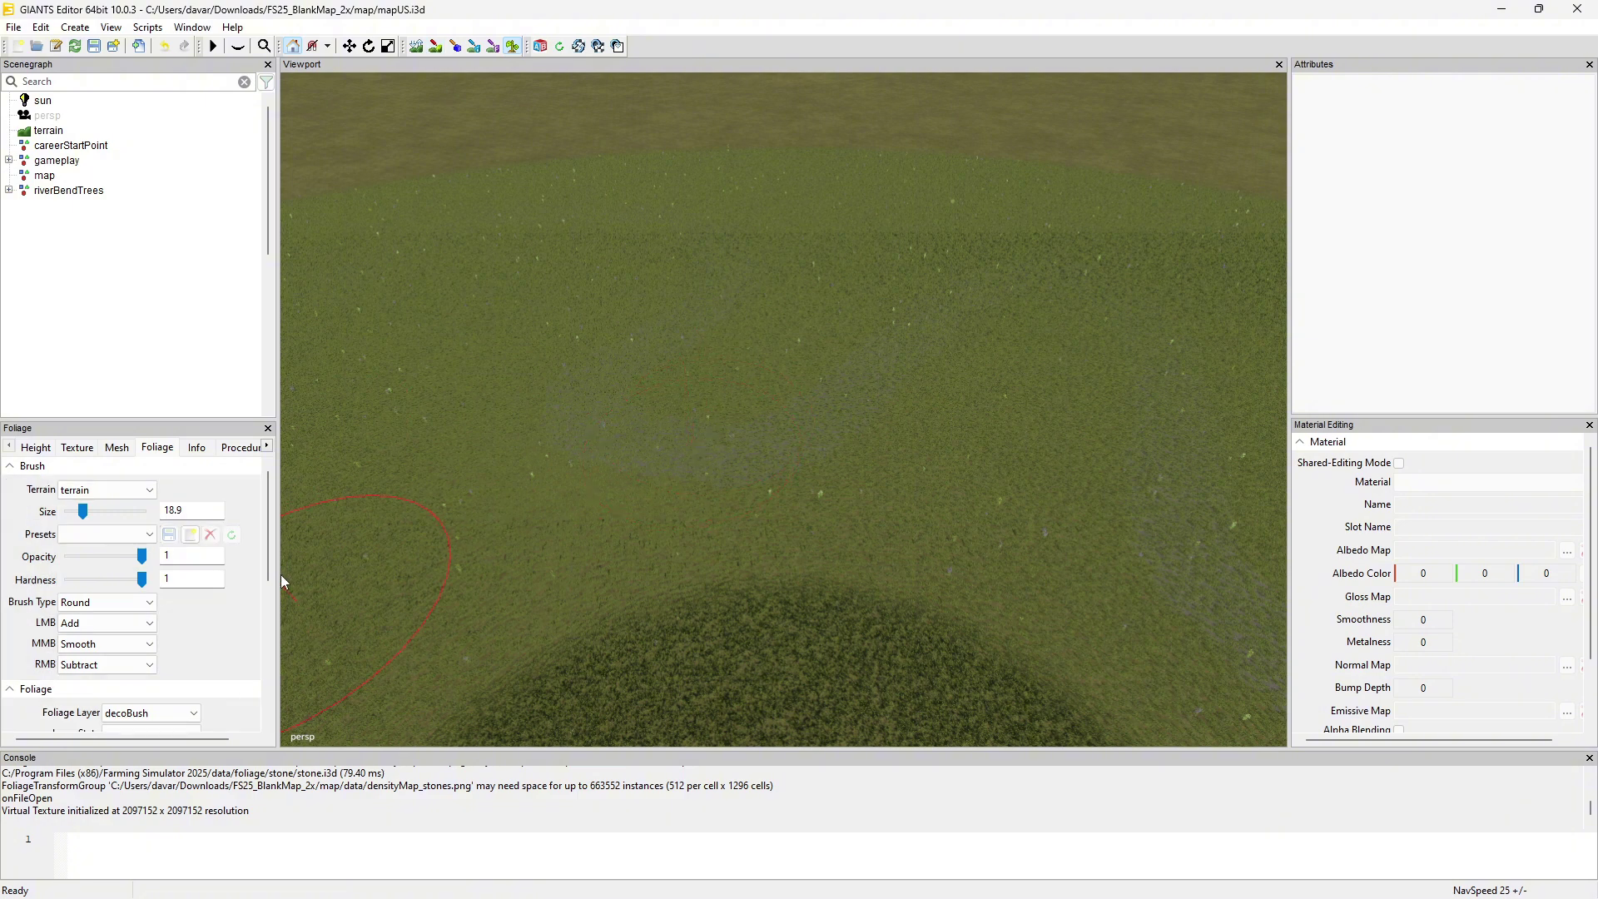
- Try the decoFoliage, decoBush and waterPlants foliage layers, settling back on meadow
{"action": "scroll", "coordinate": [268, 553], "scroll_direction": "down", "scroll_amount": 5}
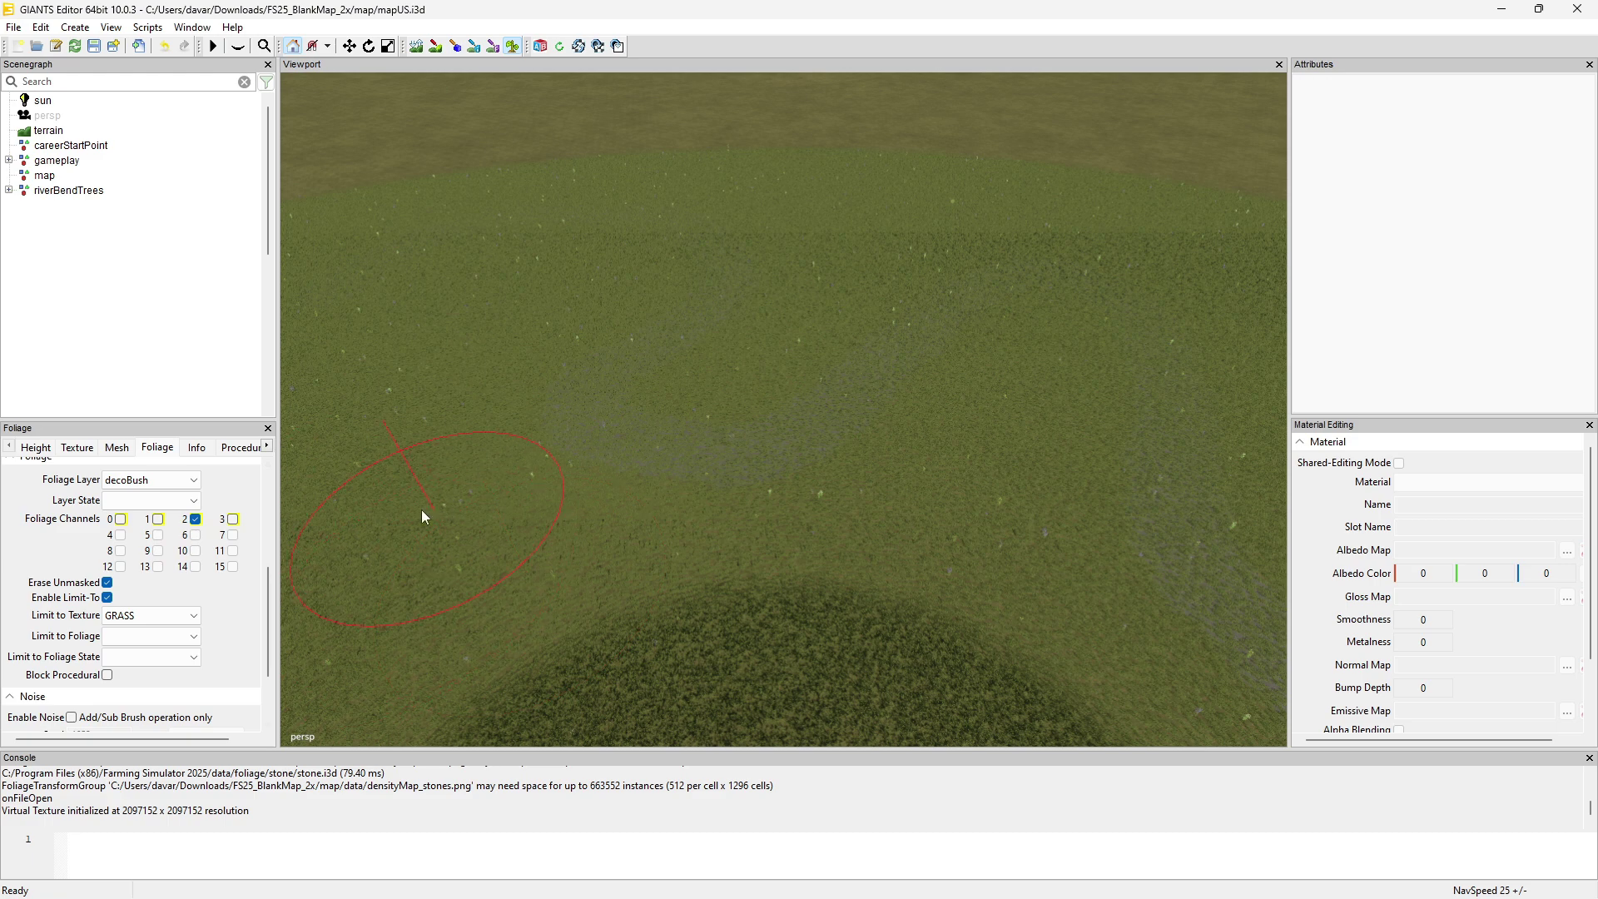
{"action": "left_click", "coordinate": [165, 482]}
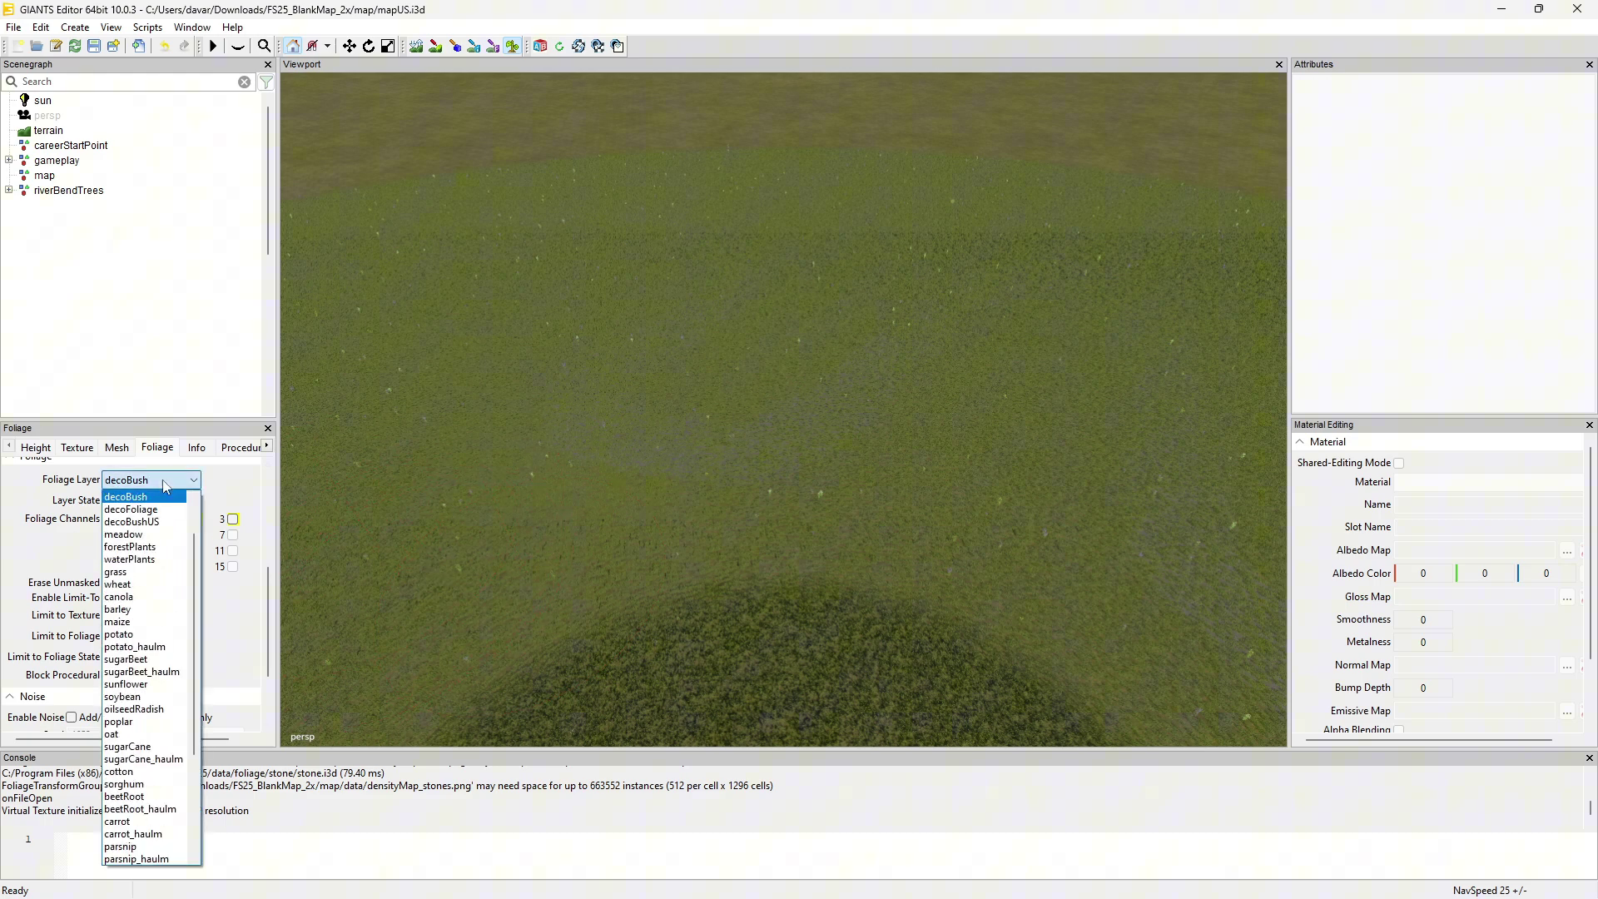
{"action": "left_click", "coordinate": [129, 509]}
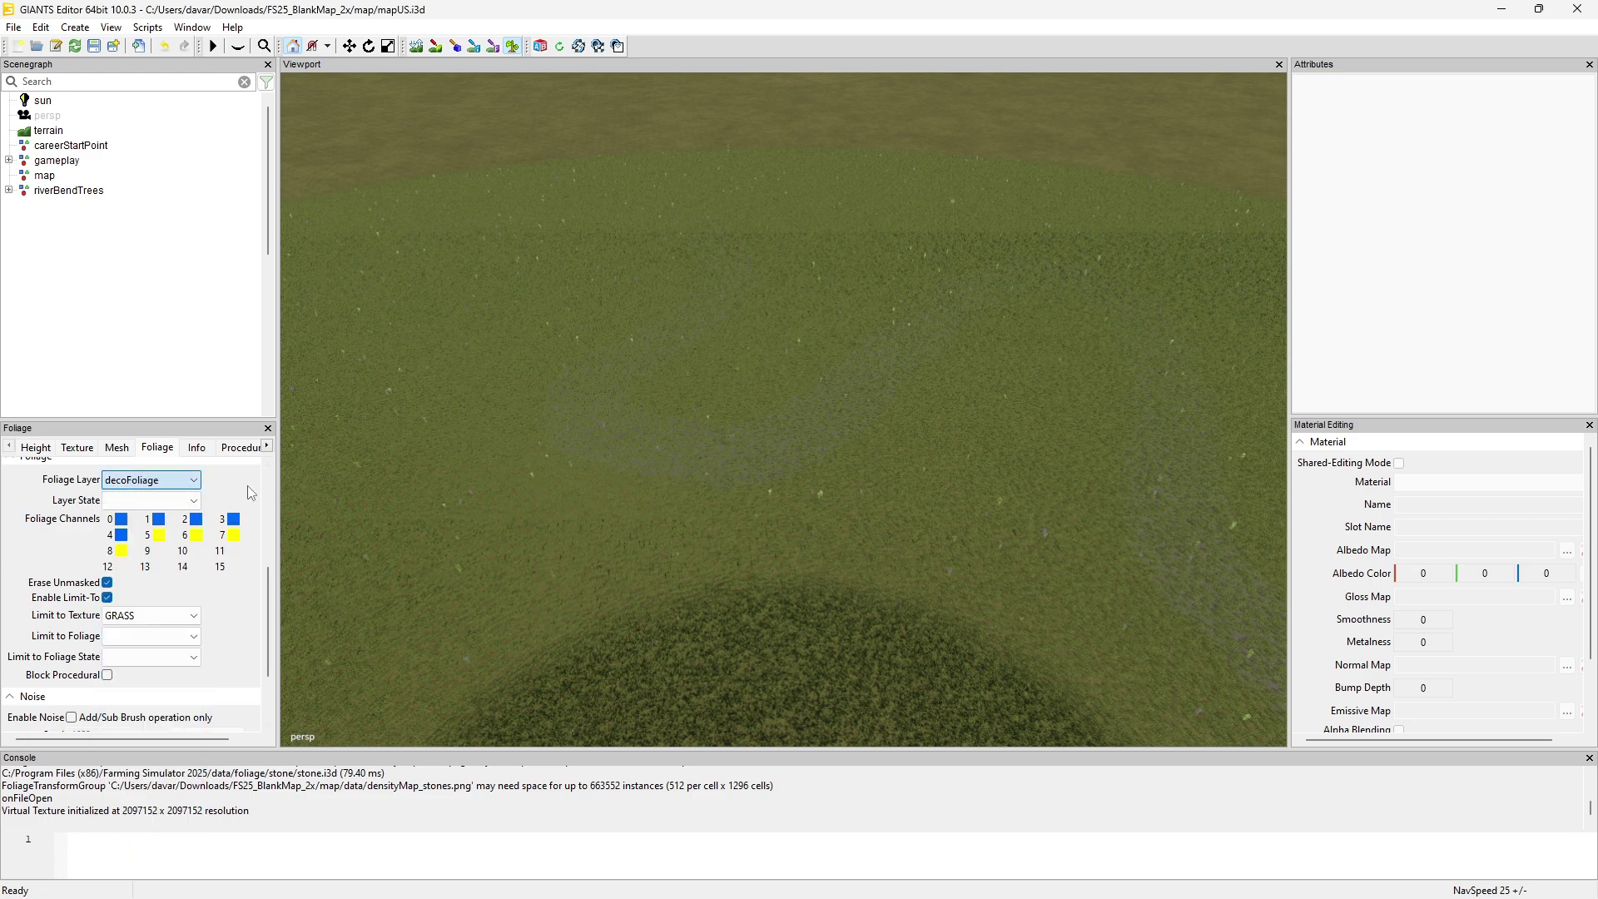
{"action": "left_click", "coordinate": [121, 483]}
{"action": "left_click", "coordinate": [133, 496]}
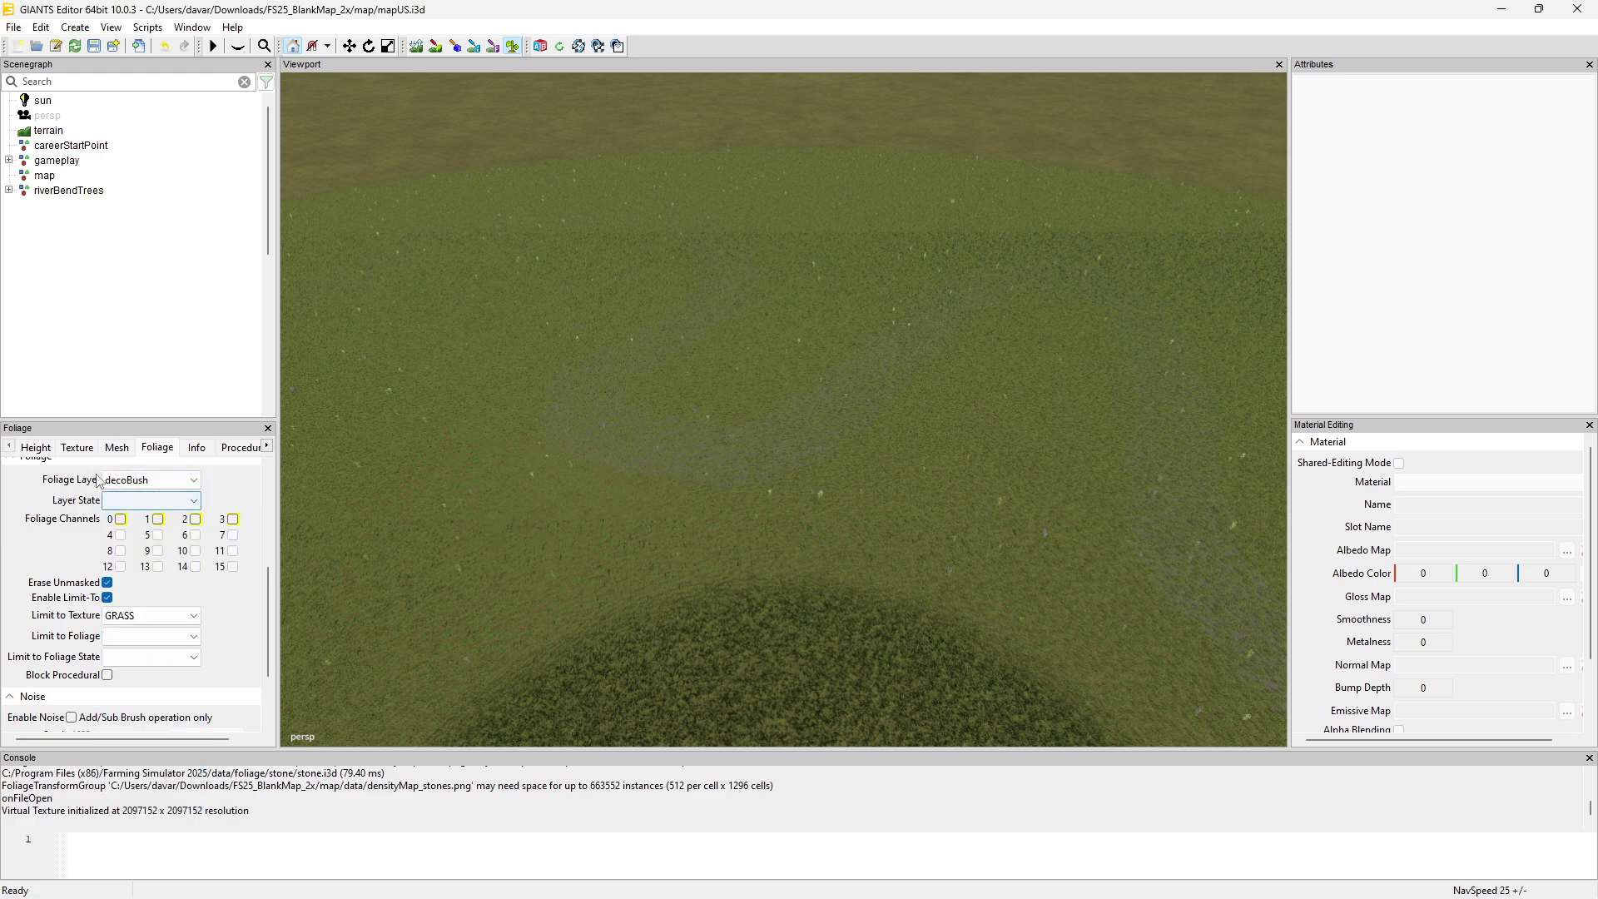
{"action": "left_click", "coordinate": [125, 481]}
{"action": "left_click", "coordinate": [125, 533]}
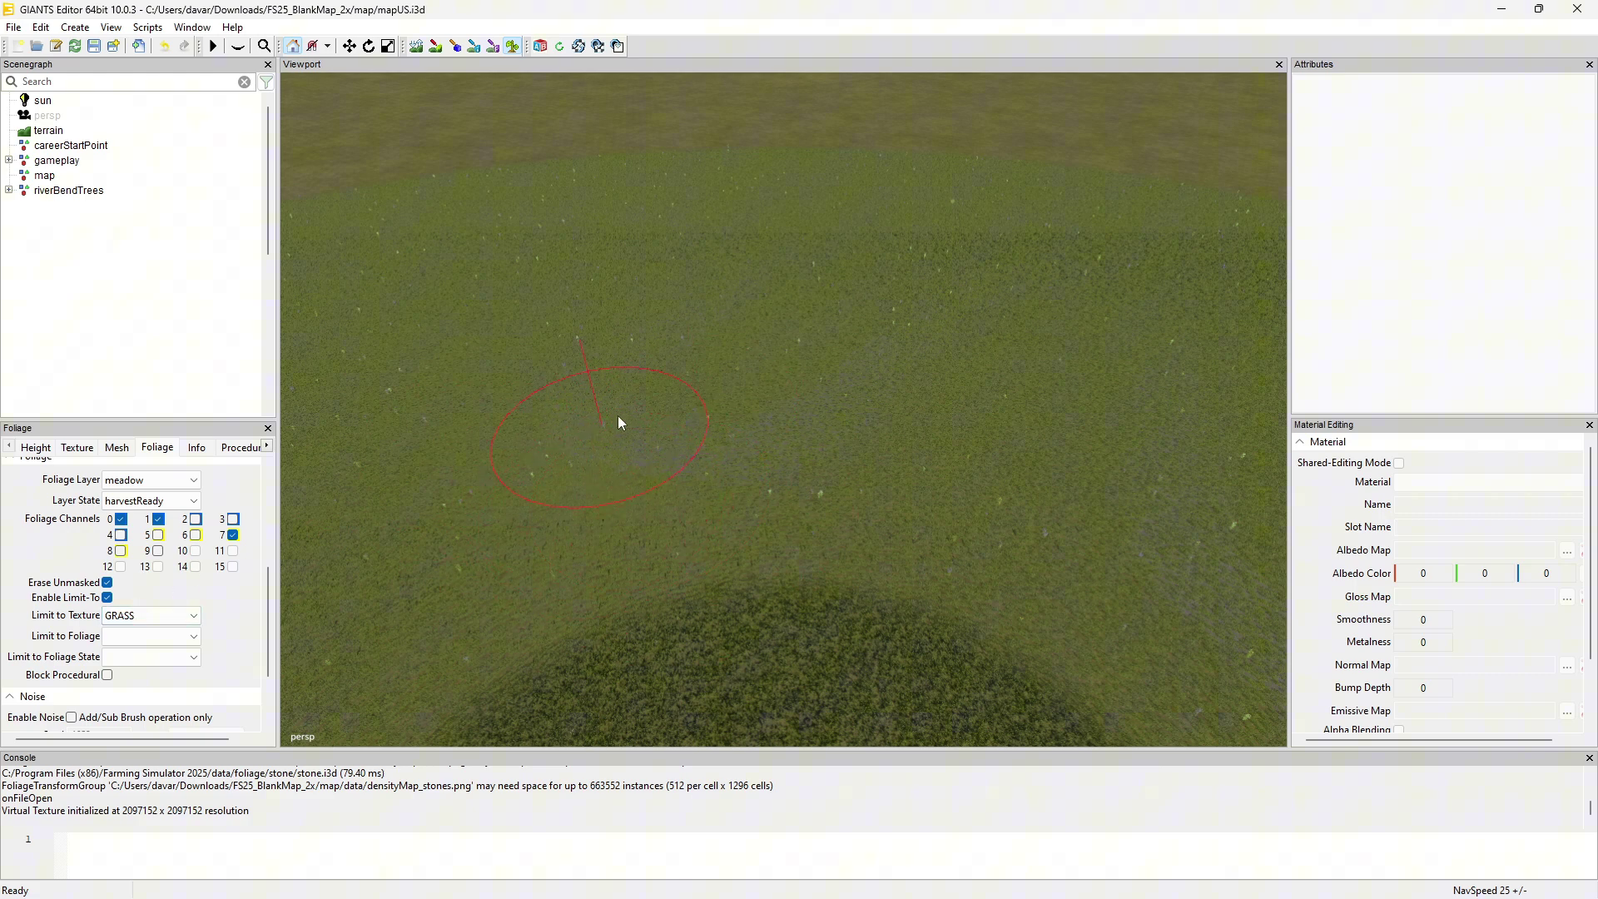
{"action": "left_click", "coordinate": [167, 481]}
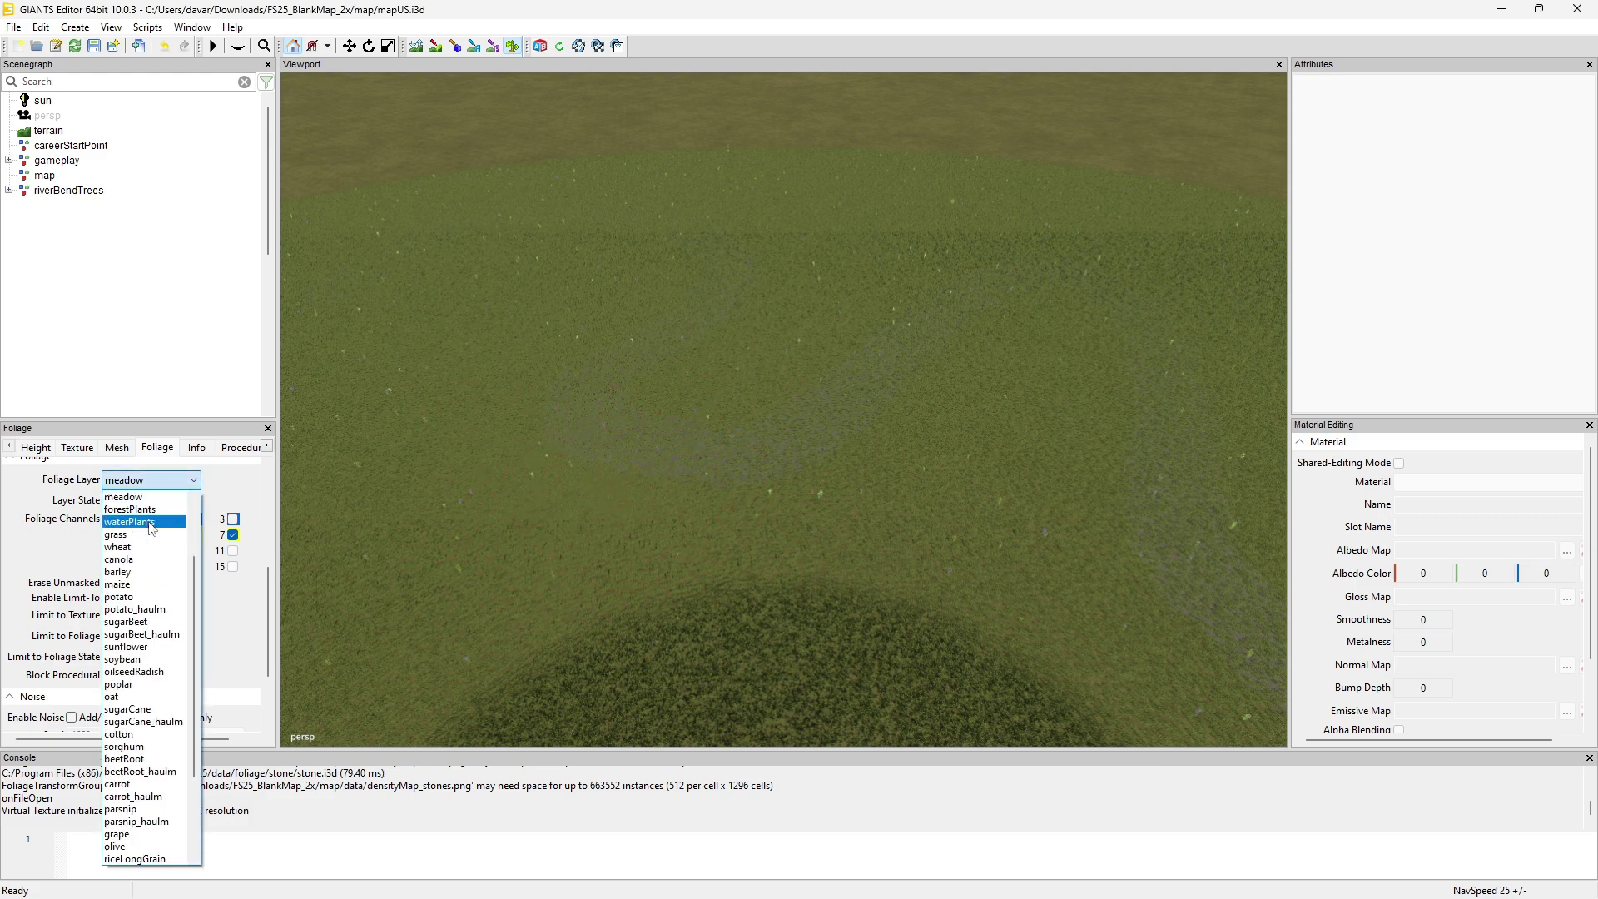
{"action": "left_click", "coordinate": [152, 523]}
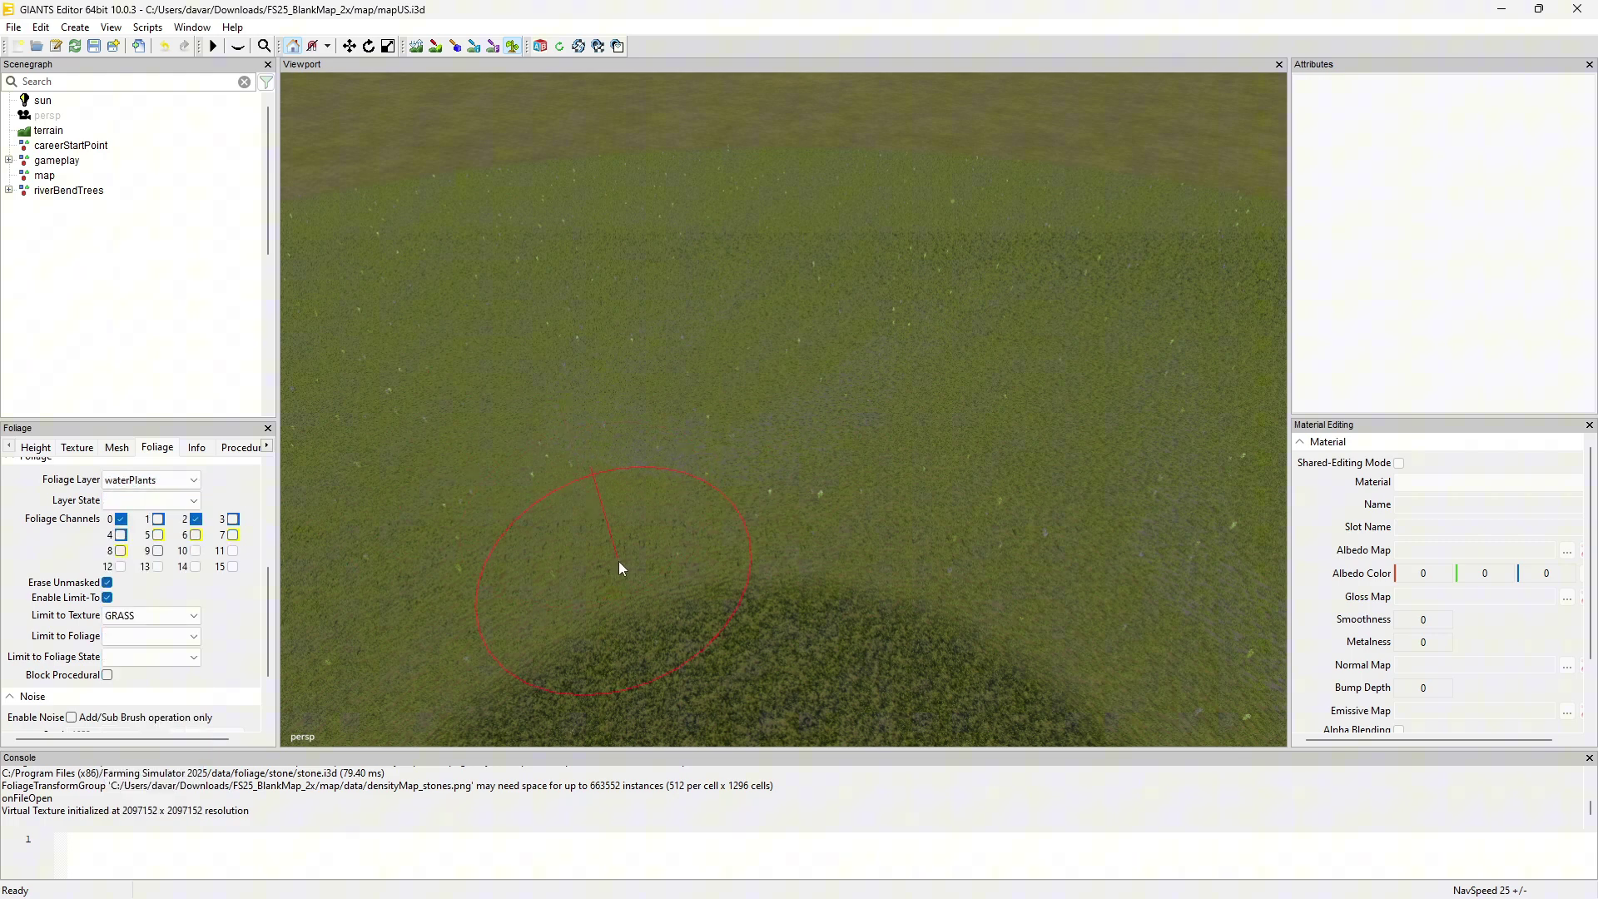
{"action": "key", "text": "ctrl+z"}
- Limit the meadow brush to the ASPHALT texture and leave Layer State blank for all states
{"action": "left_click", "coordinate": [140, 501]}
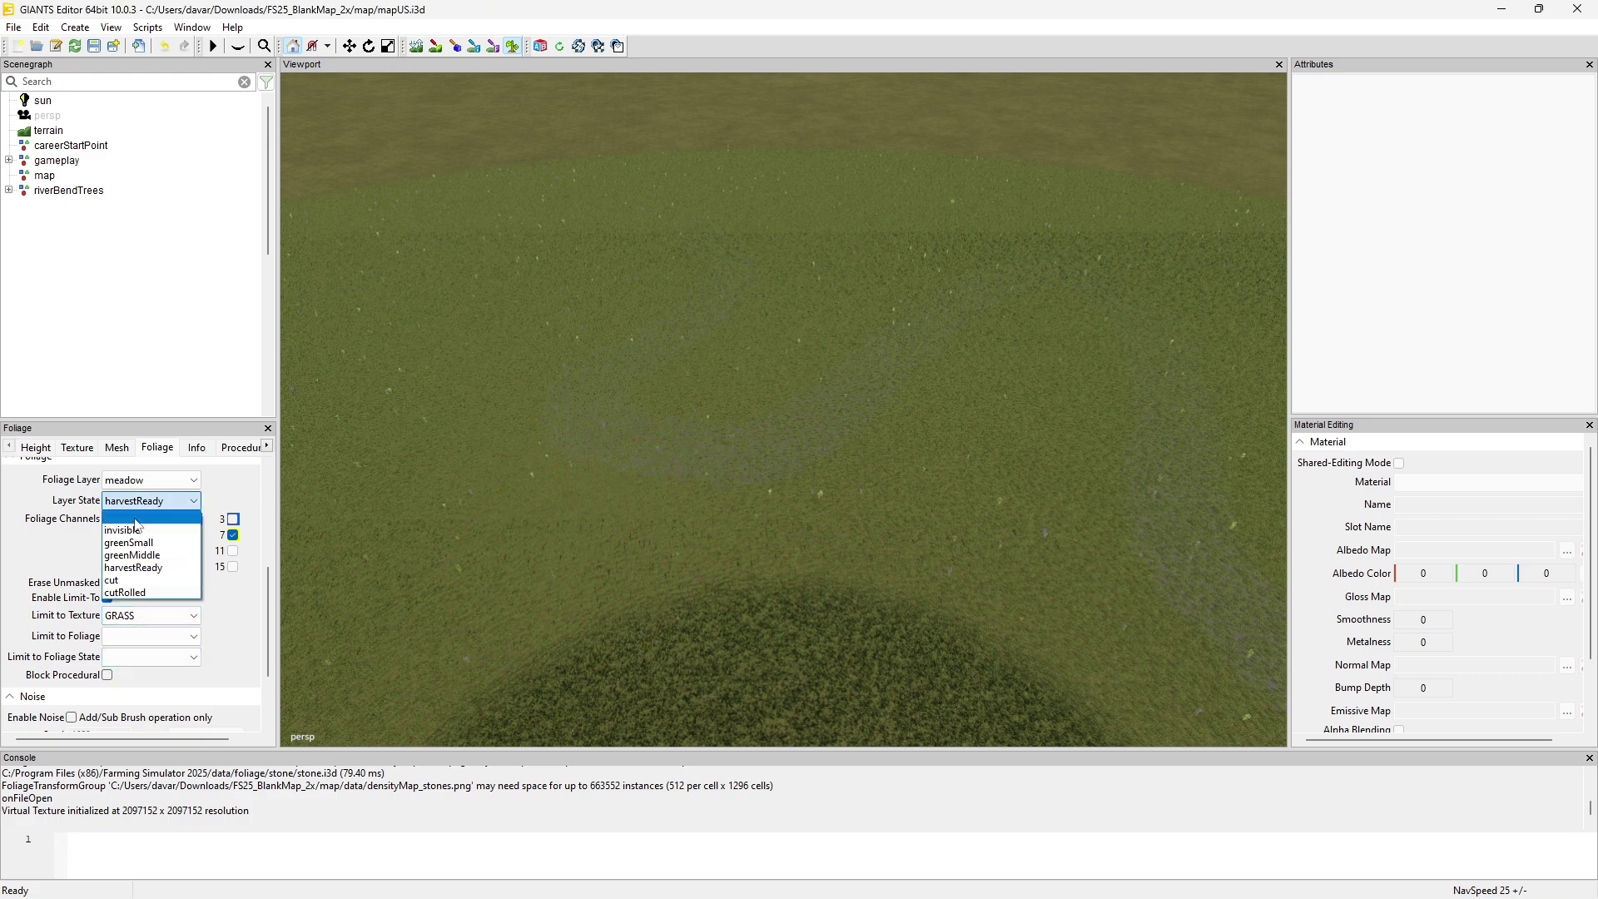
{"action": "left_click", "coordinate": [136, 521]}
{"action": "left_click", "coordinate": [122, 616]}
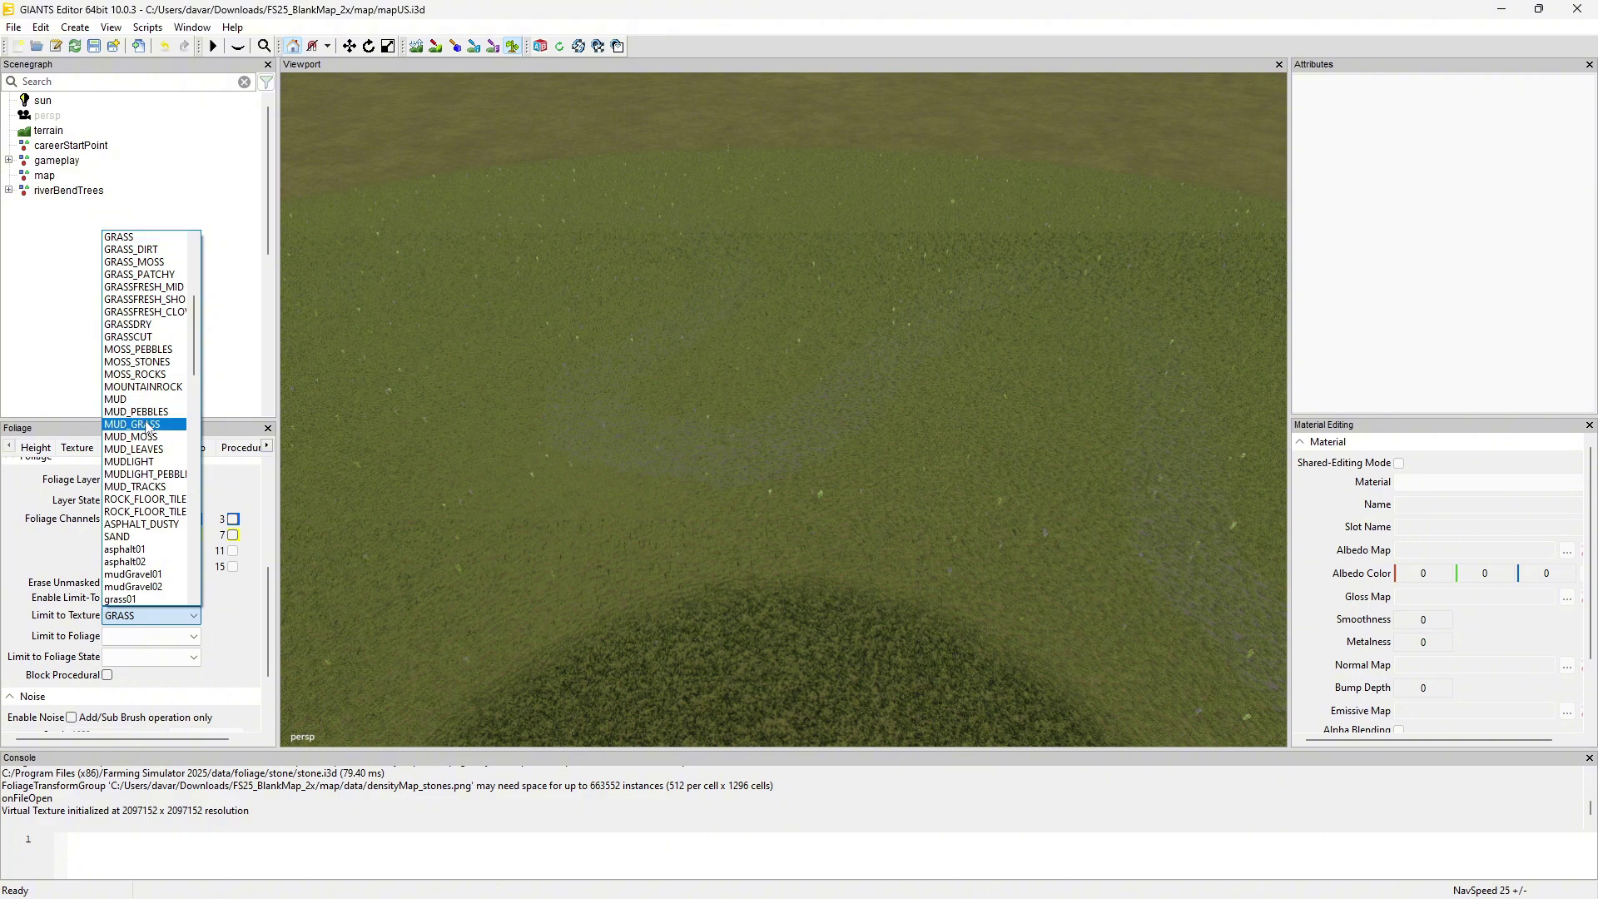
{"action": "scroll", "coordinate": [162, 367], "scroll_direction": "up", "scroll_amount": 4}
{"action": "scroll", "coordinate": [162, 368], "scroll_direction": "up", "scroll_amount": 3}
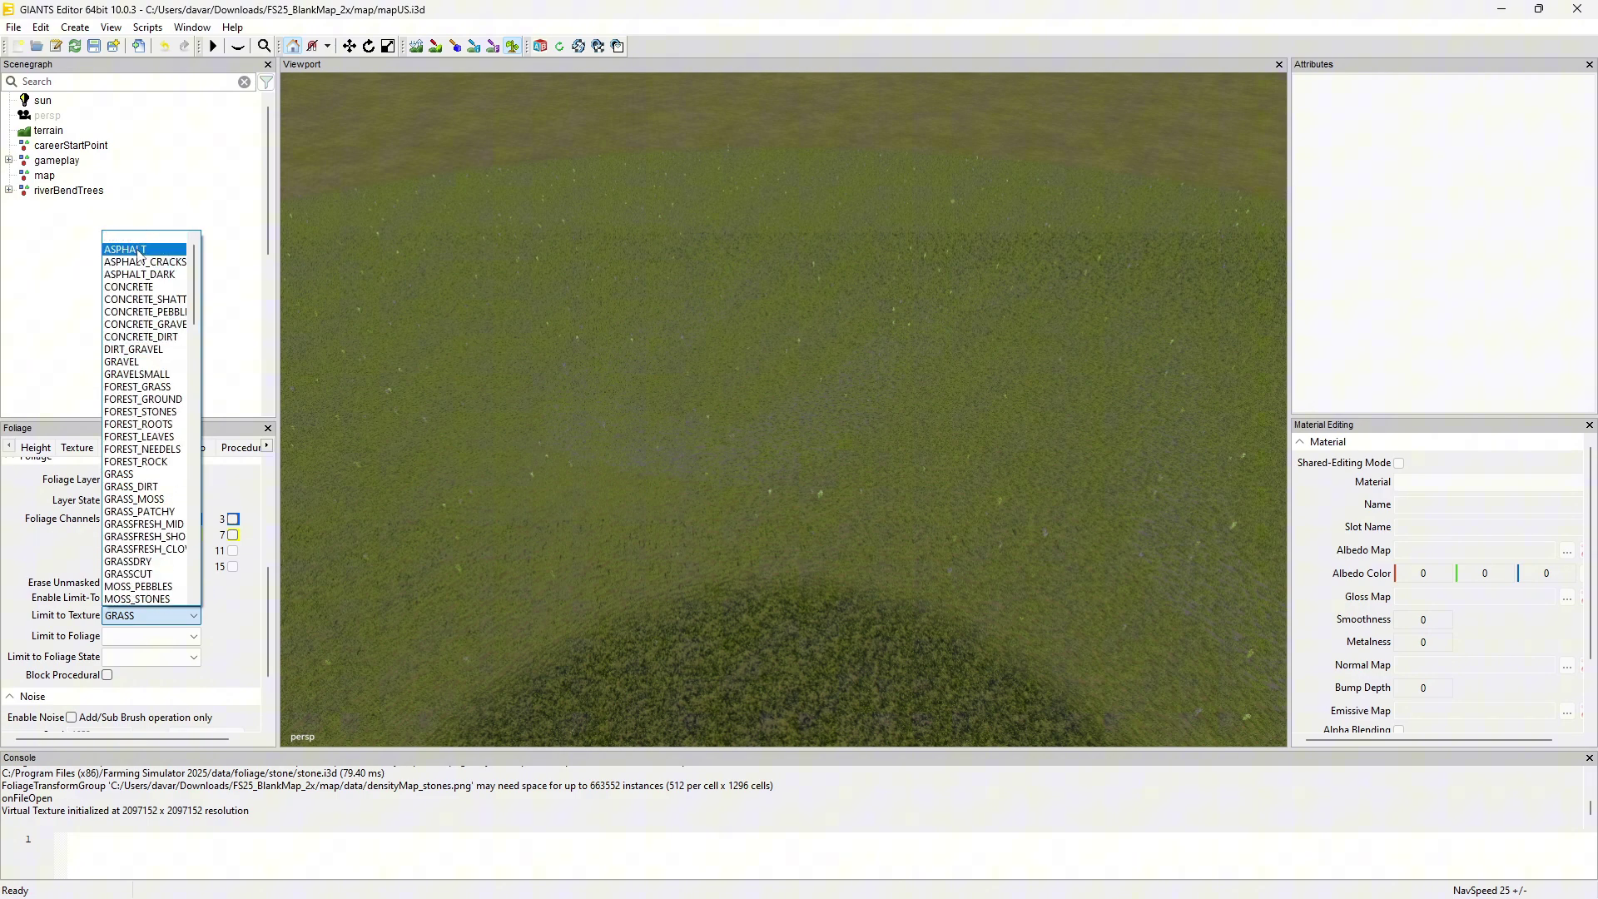
{"action": "left_click", "coordinate": [137, 248]}
{"action": "left_click", "coordinate": [146, 500]}
{"action": "left_click", "coordinate": [141, 517]}
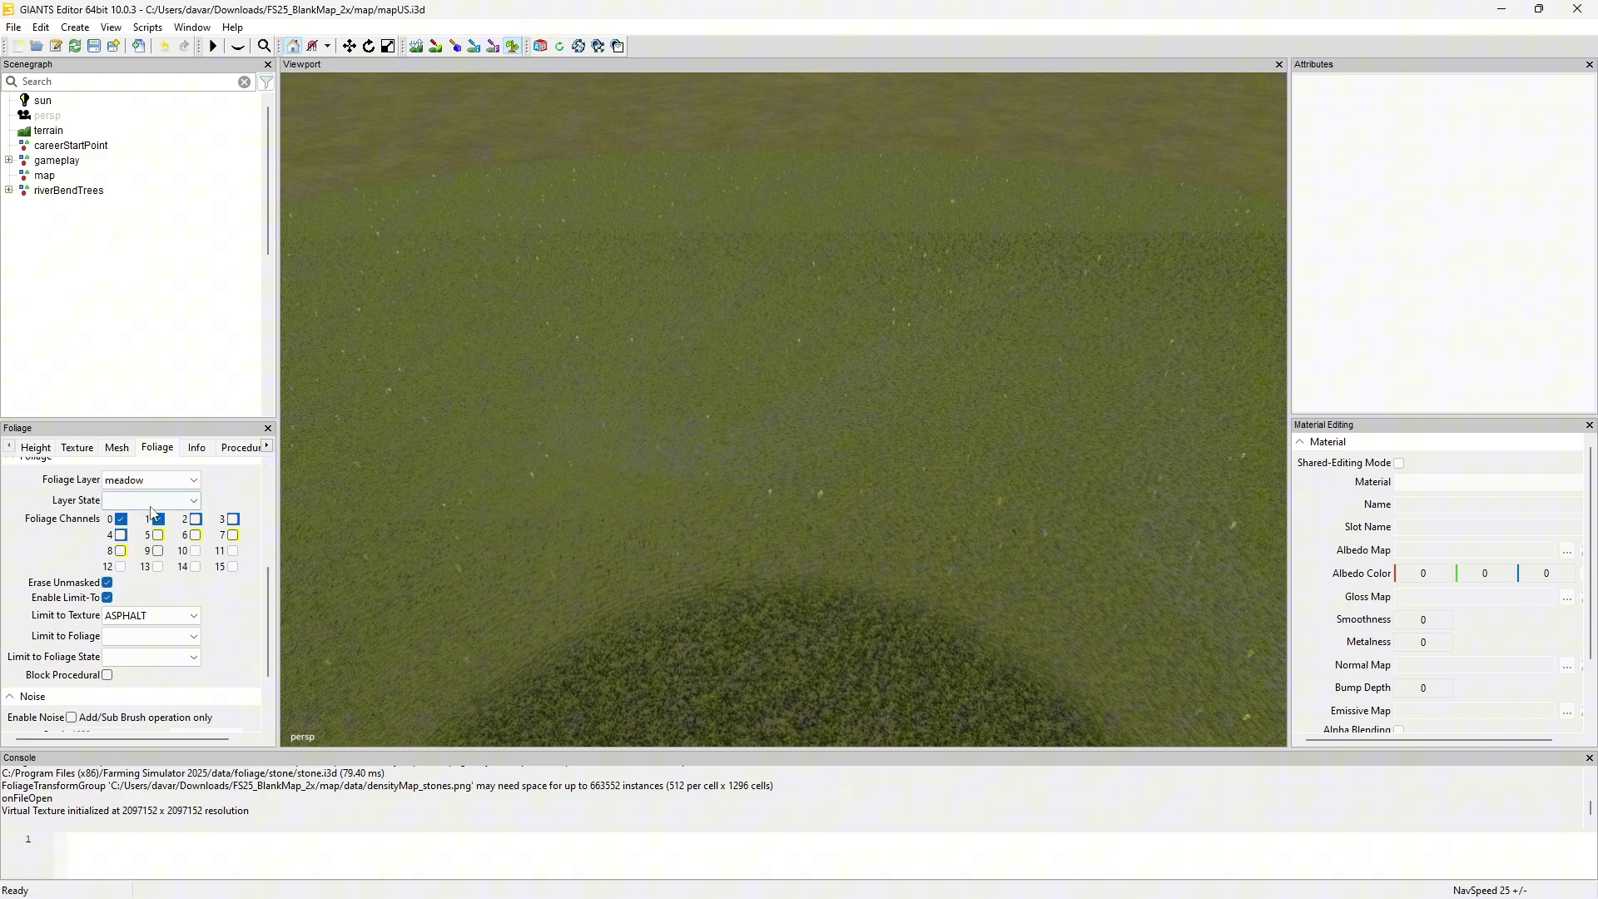
- Erase meadow grass along the whole winding asphalt road, from its lower-right end to the left edge
{"action": "left_click_drag", "start_coordinate": [631, 467], "coordinate": [657, 449]}
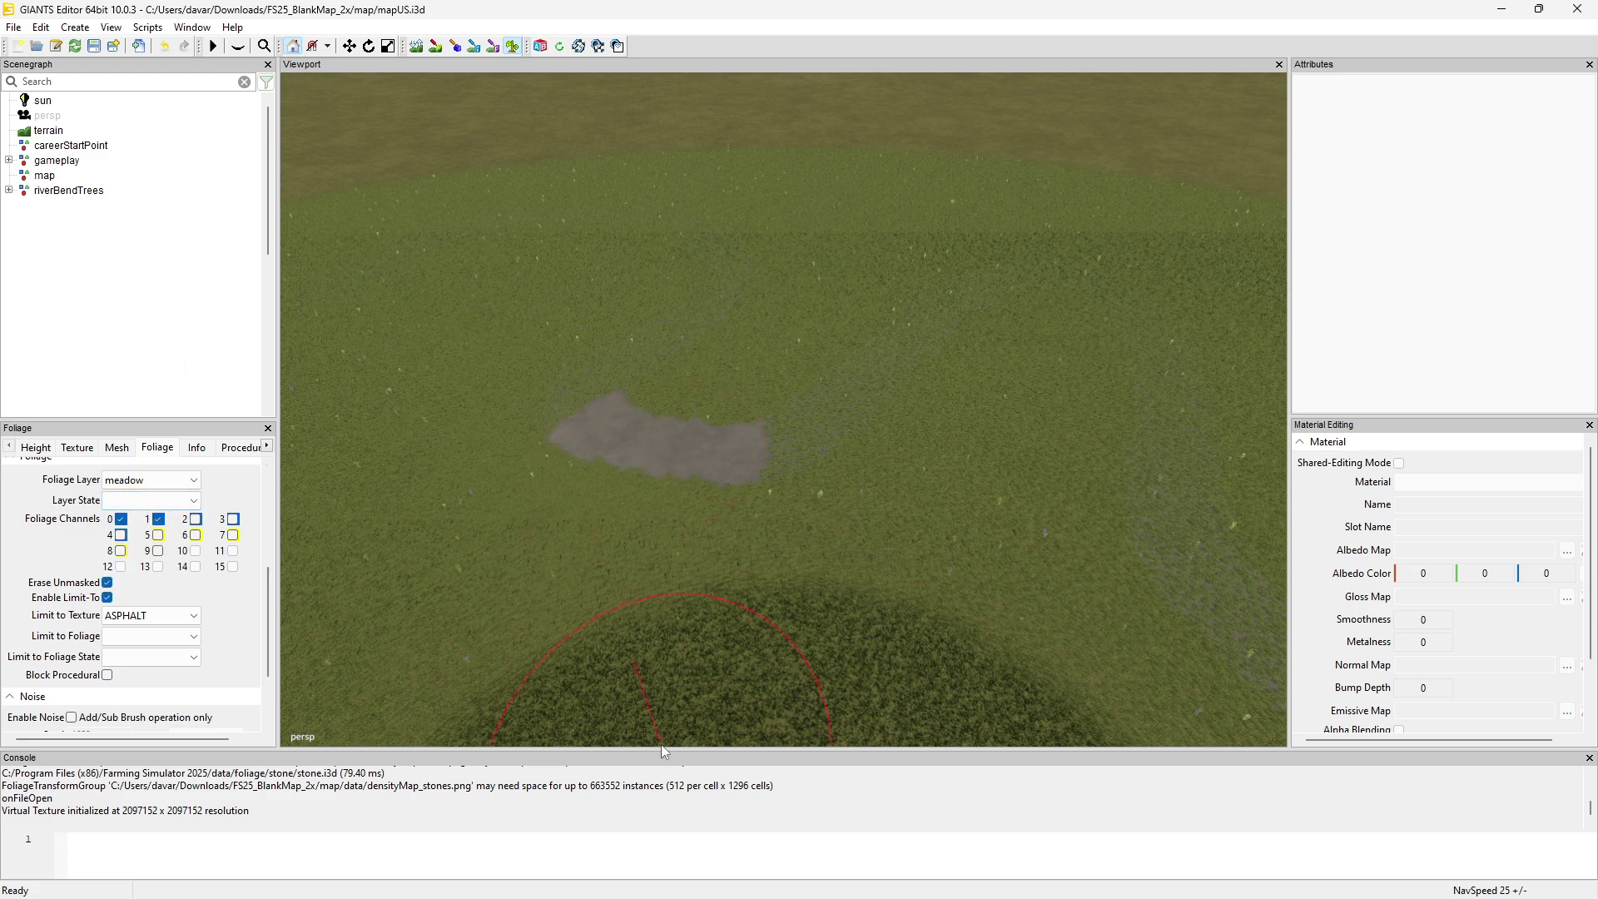
{"action": "mouse_move", "coordinate": [726, 512]}
{"action": "left_mouse_down"}
{"action": "mouse_move", "coordinate": [772, 461]}
{"action": "mouse_move", "coordinate": [1039, 315]}
{"action": "mouse_move", "coordinate": [1142, 326]}
{"action": "mouse_move", "coordinate": [912, 279]}
{"action": "left_mouse_up"}
{"action": "left_click_drag", "start_coordinate": [1169, 379], "coordinate": [1188, 646]}
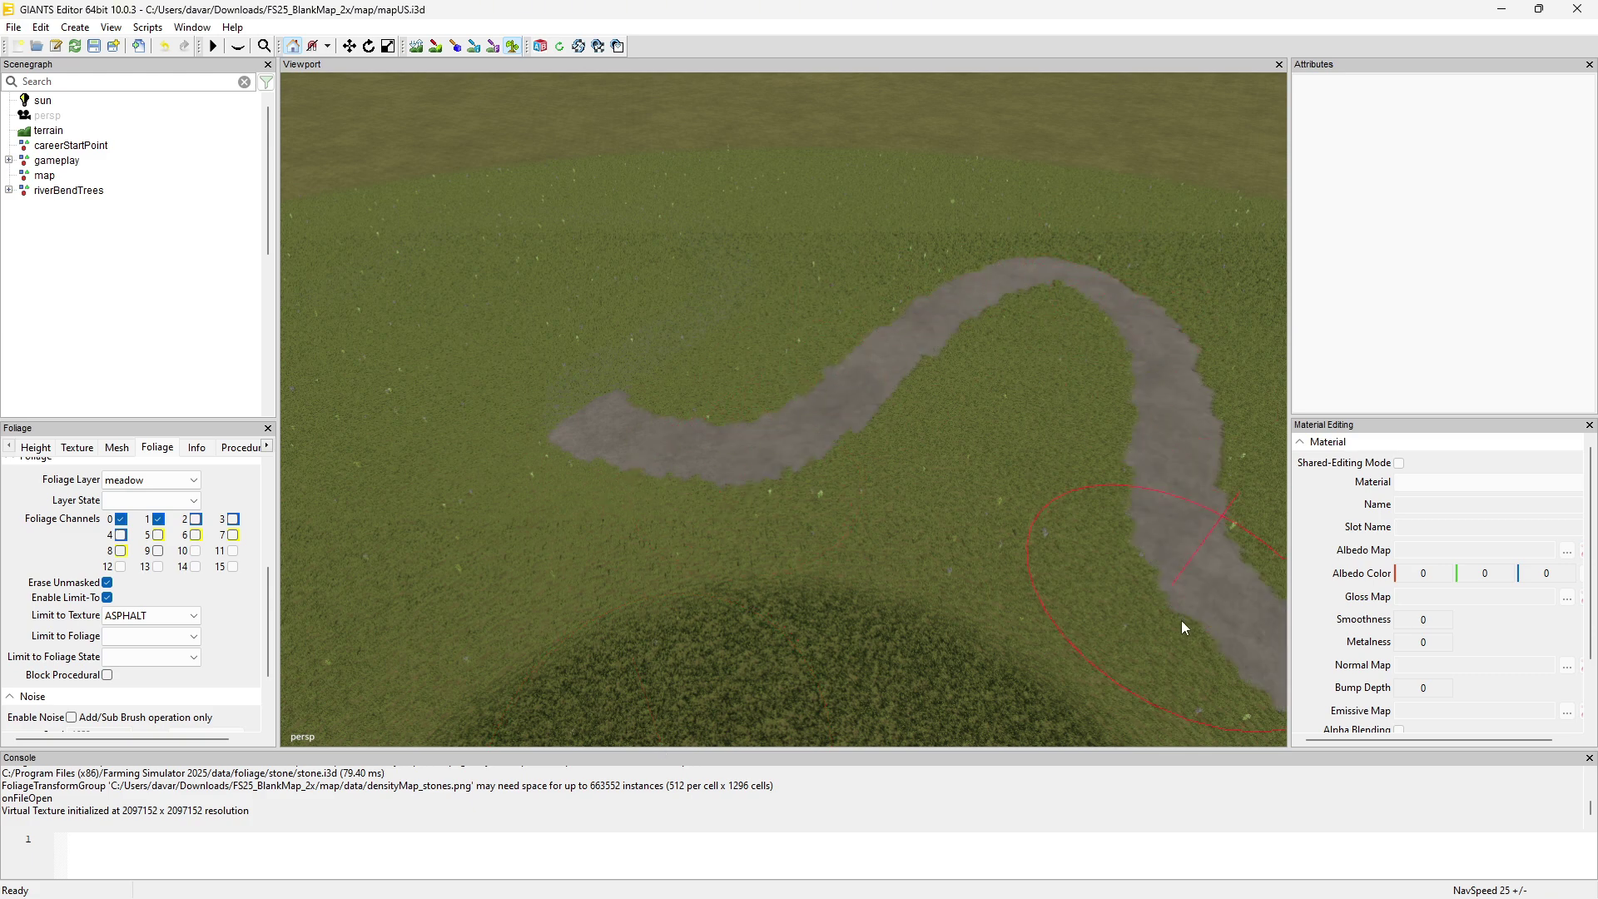
{"action": "mouse_move", "coordinate": [683, 366]}
{"action": "left_mouse_down"}
{"action": "mouse_move", "coordinate": [671, 442]}
{"action": "mouse_move", "coordinate": [613, 267]}
{"action": "mouse_move", "coordinate": [635, 357]}
{"action": "mouse_move", "coordinate": [611, 197]}
{"action": "mouse_move", "coordinate": [498, 228]}
{"action": "left_mouse_up"}
{"action": "mouse_move", "coordinate": [619, 220]}
{"action": "left_mouse_down"}
{"action": "mouse_move", "coordinate": [420, 242]}
{"action": "mouse_move", "coordinate": [368, 309]}
{"action": "left_mouse_up"}
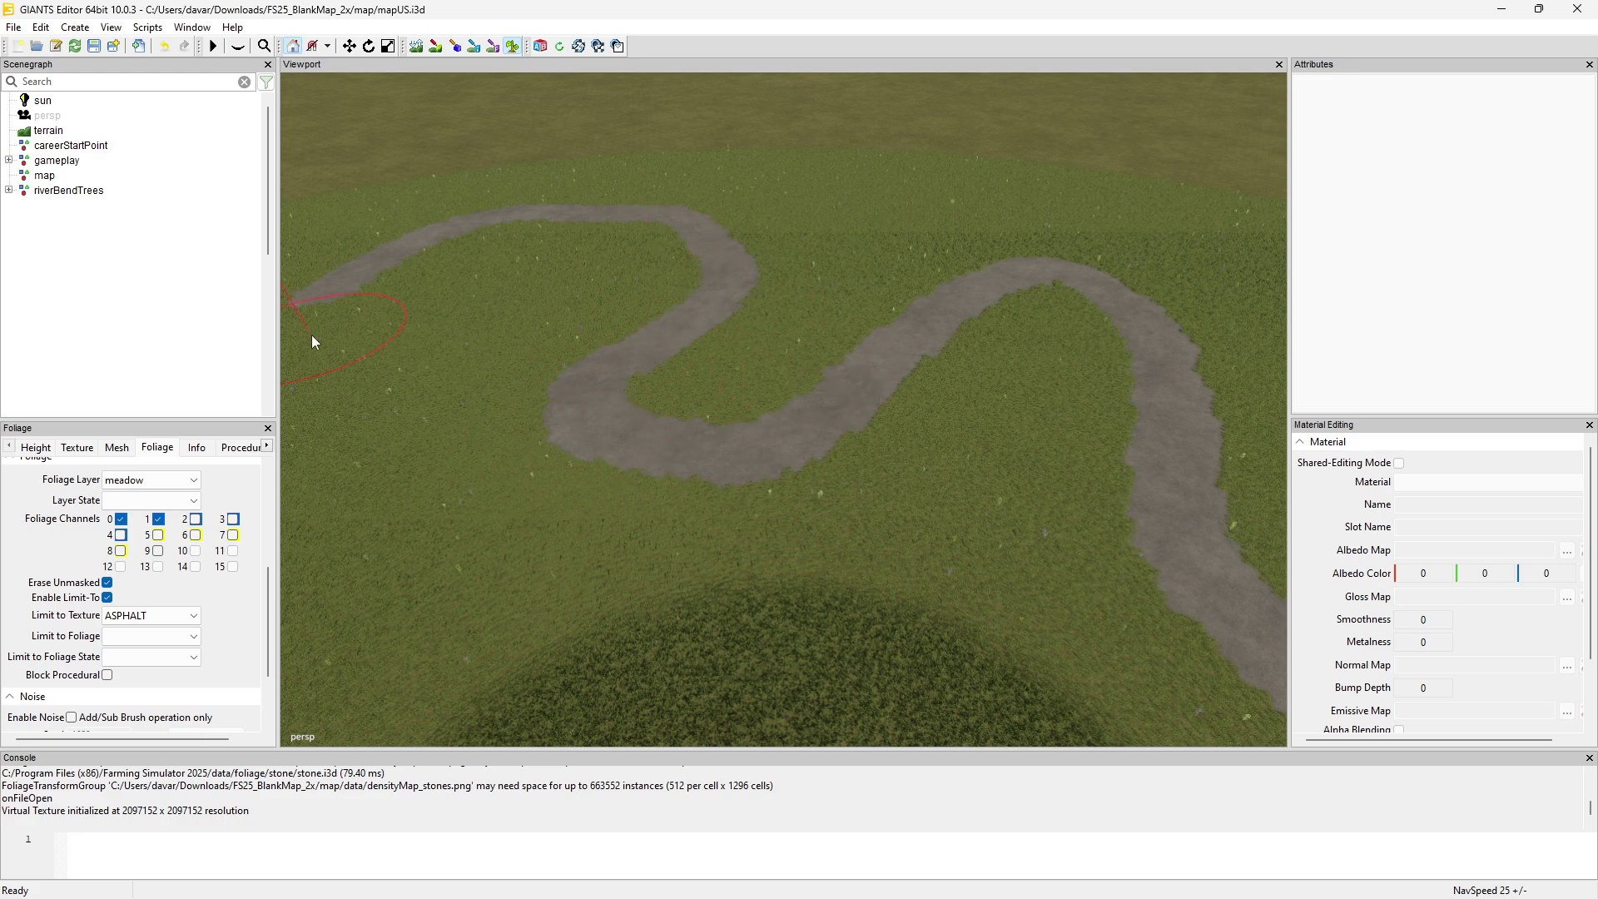
- Repaint asphalt along the road's upper-left curve with a larger brush, then select the GRAVEL texture layer
{"action": "left_click", "coordinate": [435, 46]}
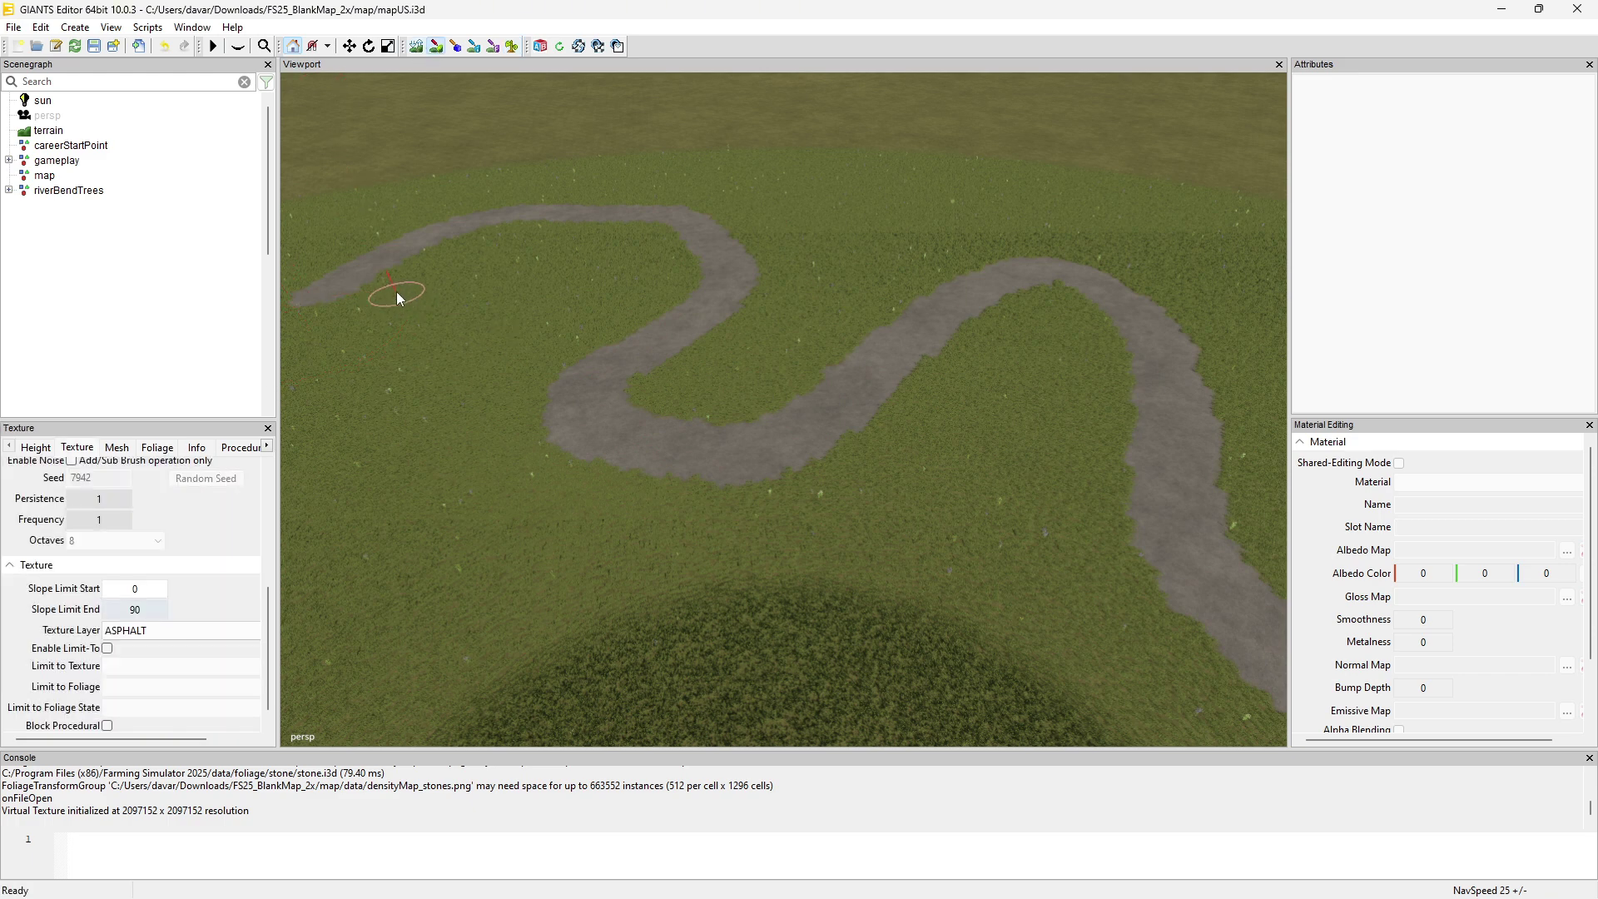
{"action": "scroll", "coordinate": [361, 288], "scroll_direction": "up", "scroll_amount": 4, "text": "ctrl"}
{"action": "mouse_move", "coordinate": [377, 270]}
{"action": "left_mouse_down"}
{"action": "mouse_move", "coordinate": [541, 220]}
{"action": "mouse_move", "coordinate": [694, 235]}
{"action": "mouse_move", "coordinate": [722, 264]}
{"action": "mouse_move", "coordinate": [716, 285]}
{"action": "mouse_move", "coordinate": [600, 397]}
{"action": "mouse_move", "coordinate": [600, 429]}
{"action": "mouse_move", "coordinate": [703, 449]}
{"action": "mouse_move", "coordinate": [798, 436]}
{"action": "mouse_move", "coordinate": [937, 303]}
{"action": "mouse_move", "coordinate": [1039, 272]}
{"action": "mouse_move", "coordinate": [1081, 282]}
{"action": "mouse_move", "coordinate": [1153, 379]}
{"action": "mouse_move", "coordinate": [1191, 532]}
{"action": "mouse_move", "coordinate": [1278, 646]}
{"action": "left_mouse_up"}
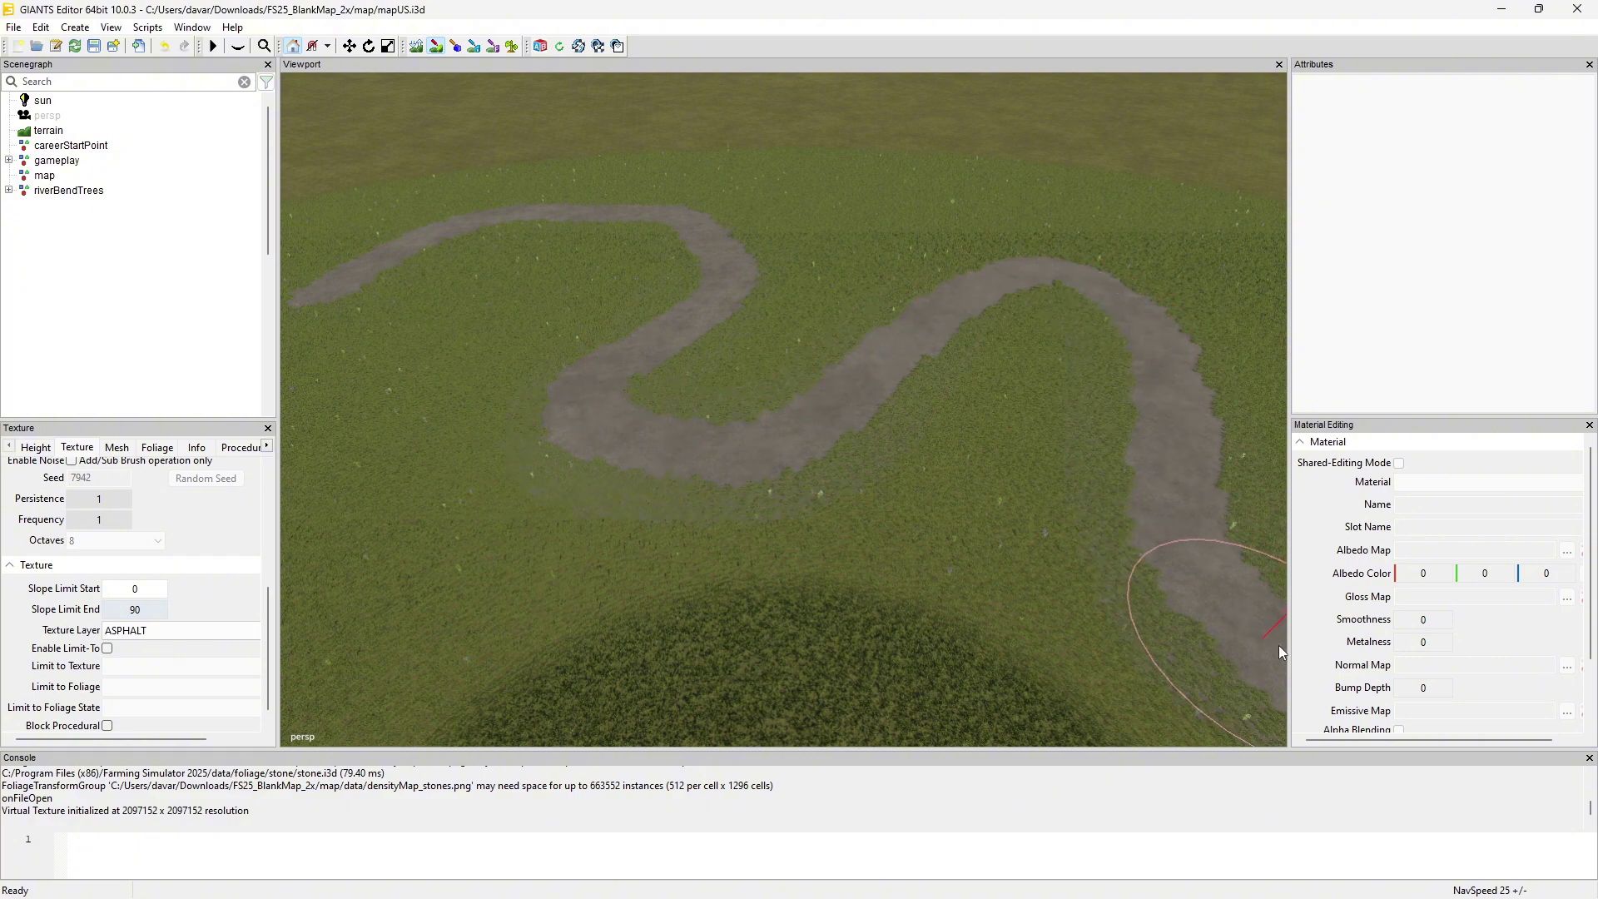
{"action": "left_click", "coordinate": [200, 630]}
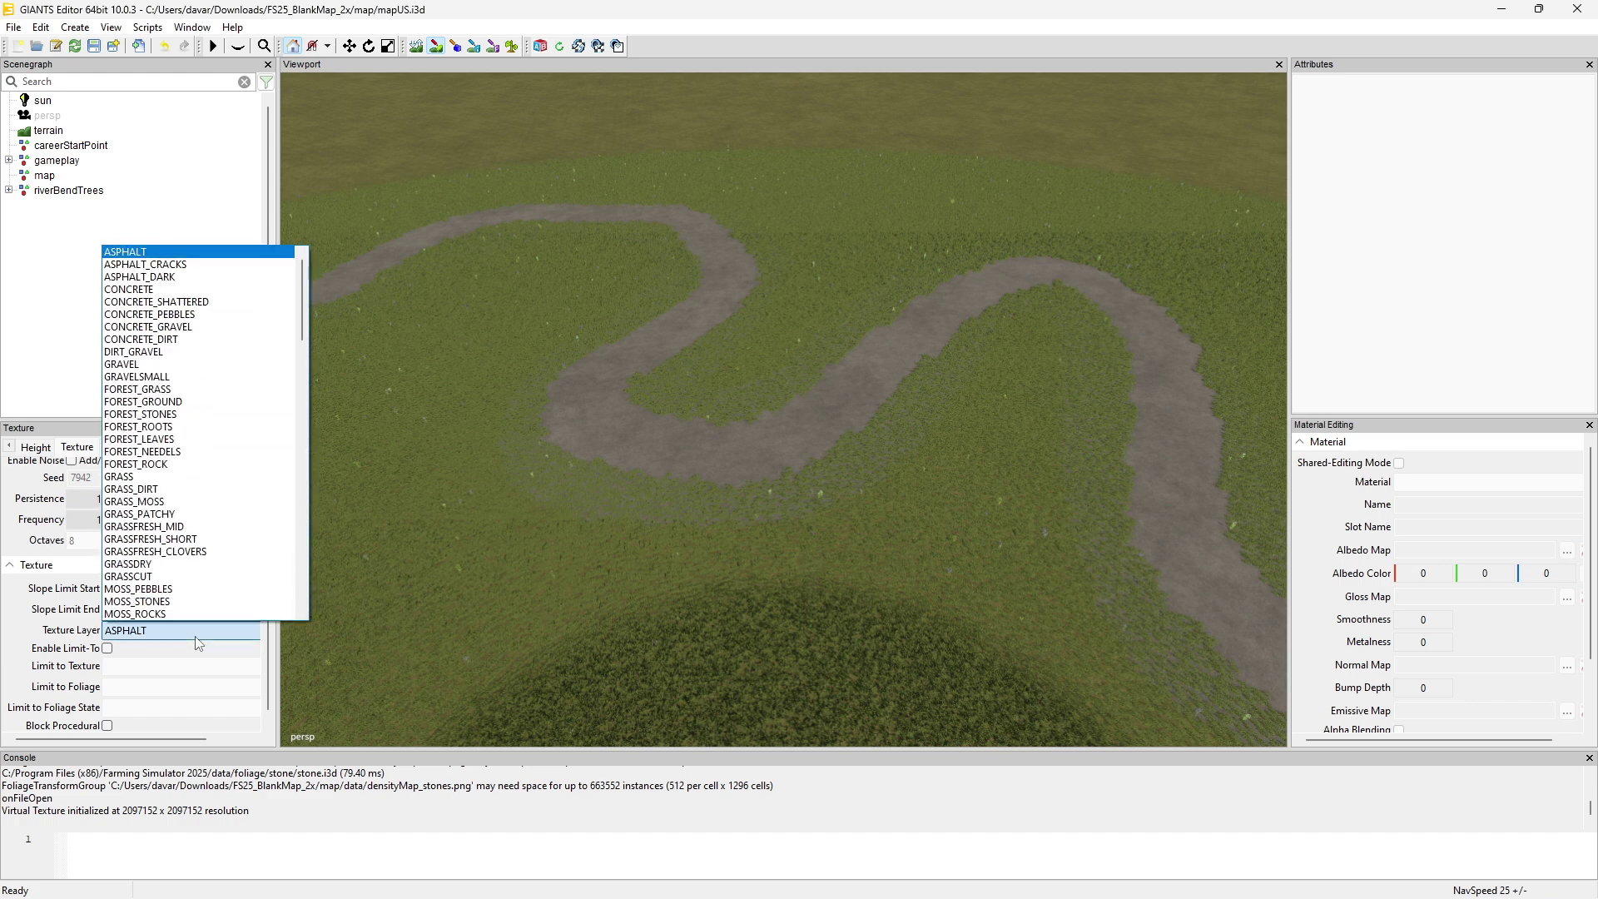
{"action": "left_click", "coordinate": [200, 364]}
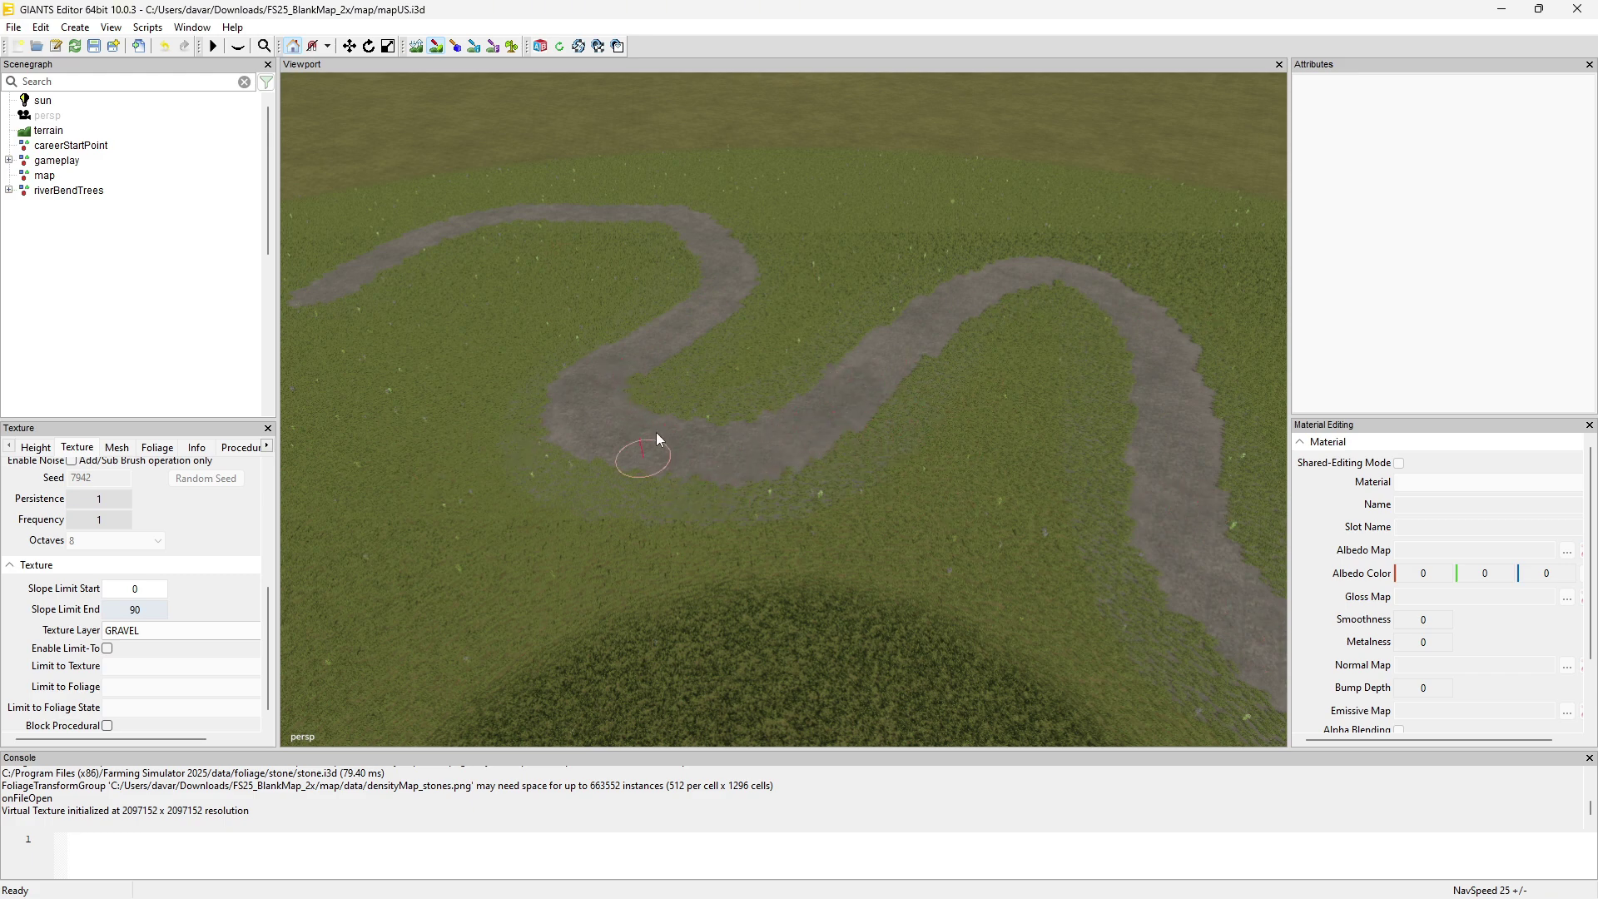
- Set the foliage brush to the decoFoliage layer in the grassSmall state
{"action": "left_click", "coordinate": [512, 47]}
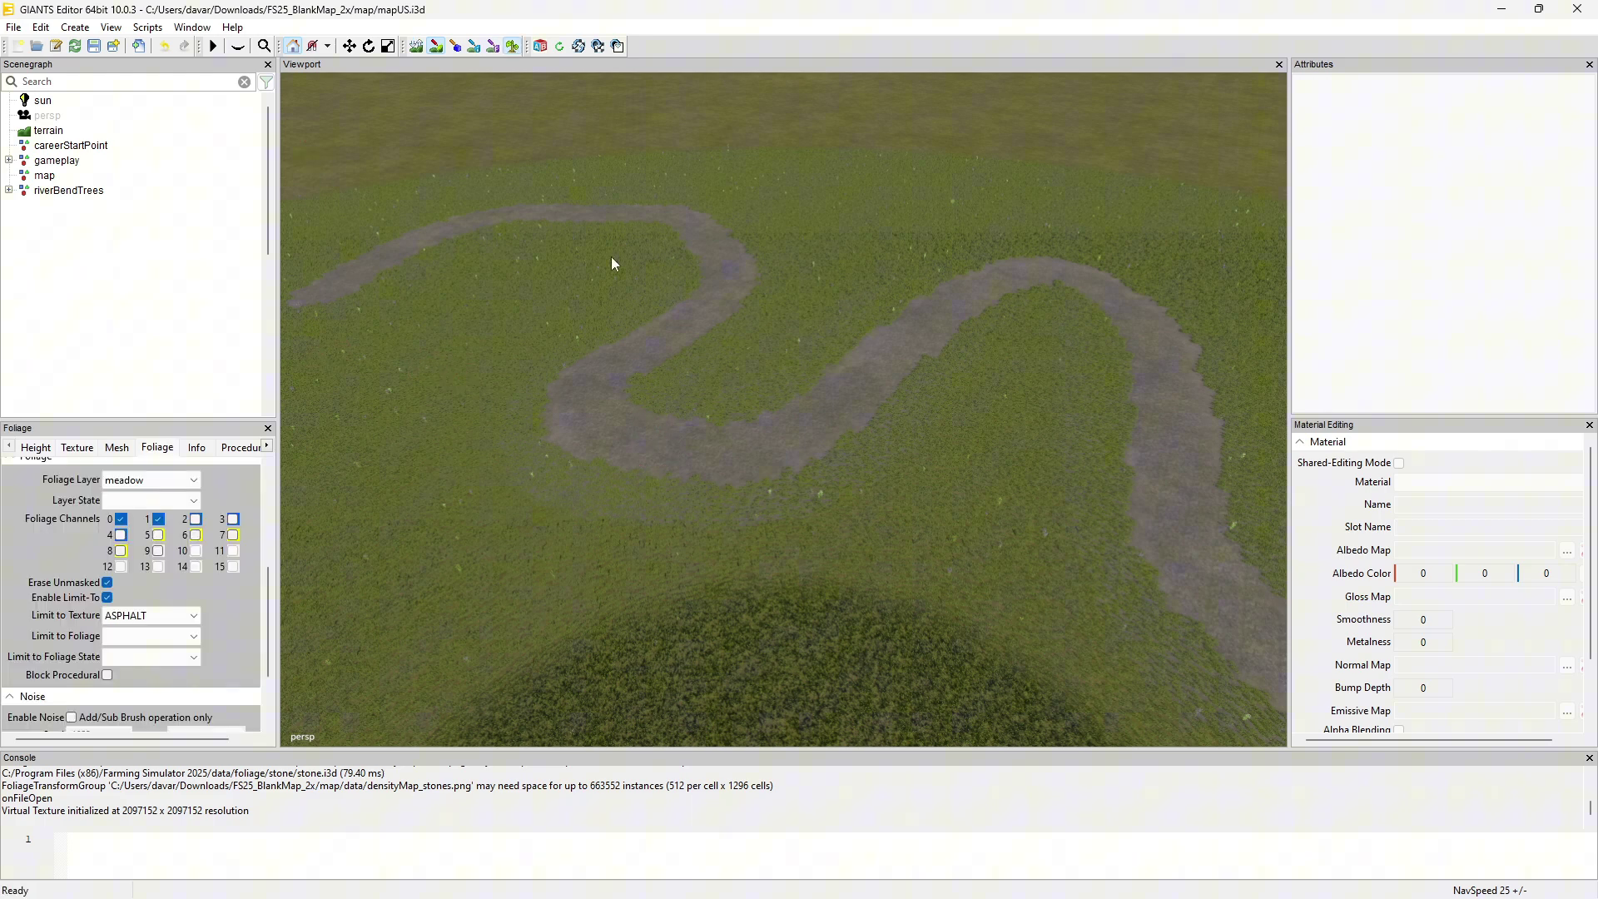
{"action": "left_click", "coordinate": [154, 485]}
{"action": "scroll", "coordinate": [154, 493], "scroll_direction": "down", "scroll_amount": 5}
{"action": "left_click", "coordinate": [155, 498]}
{"action": "left_click", "coordinate": [154, 480]}
{"action": "left_click", "coordinate": [154, 517]}
{"action": "left_click", "coordinate": [158, 500]}
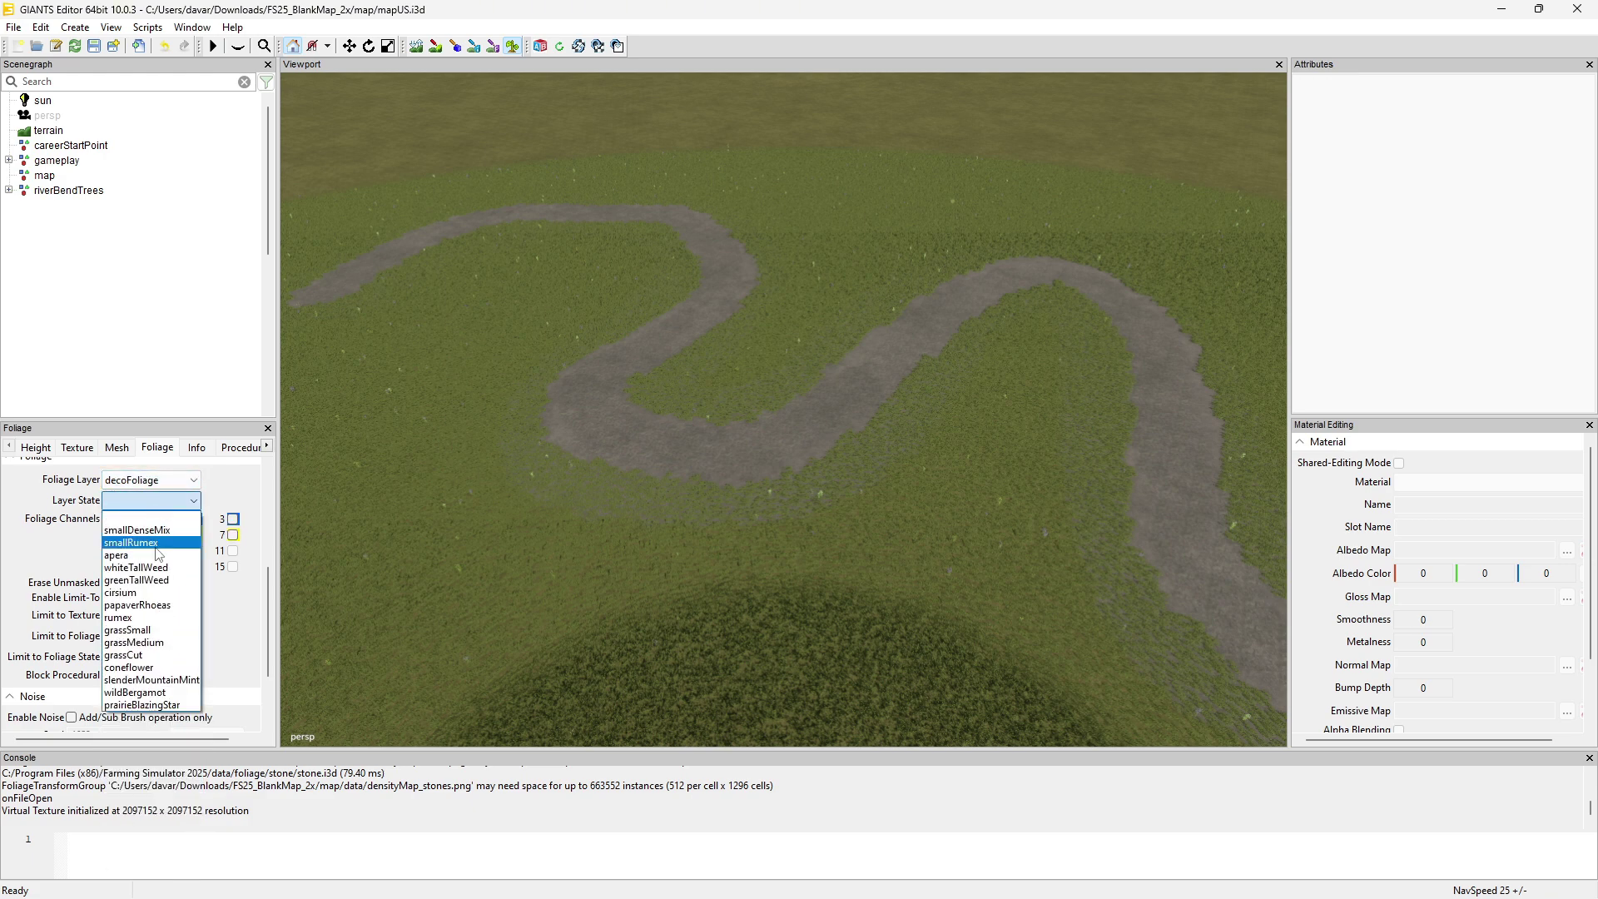
{"action": "left_click", "coordinate": [162, 640]}
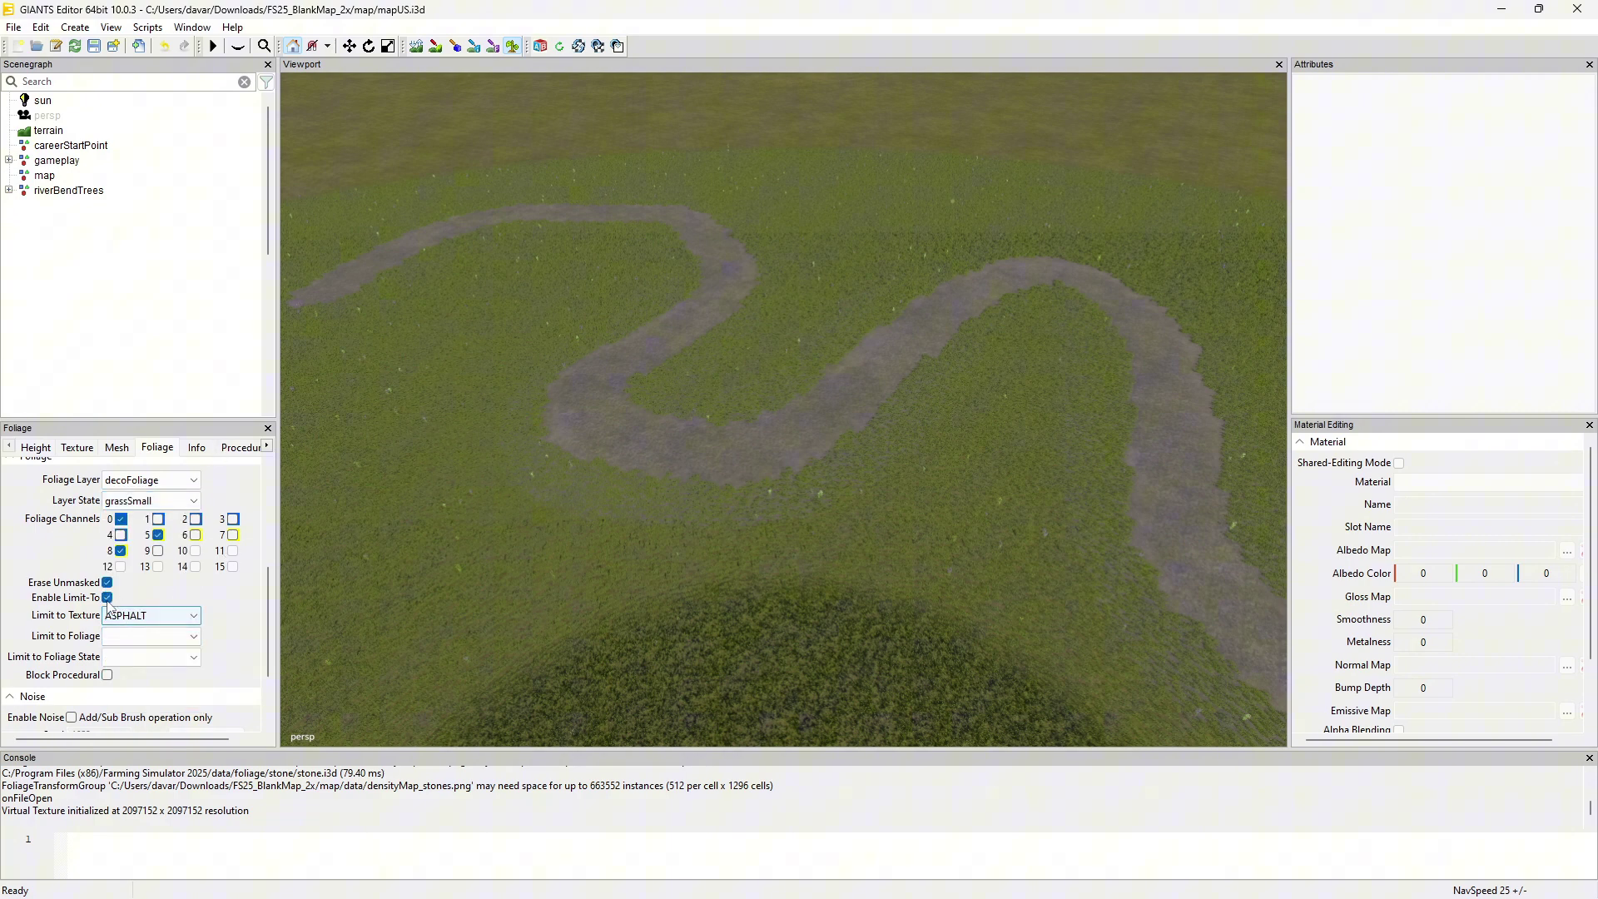
- Limit painting to ASPHALT and add short grass along the road's upper and lower stretches
{"action": "left_click", "coordinate": [127, 619]}
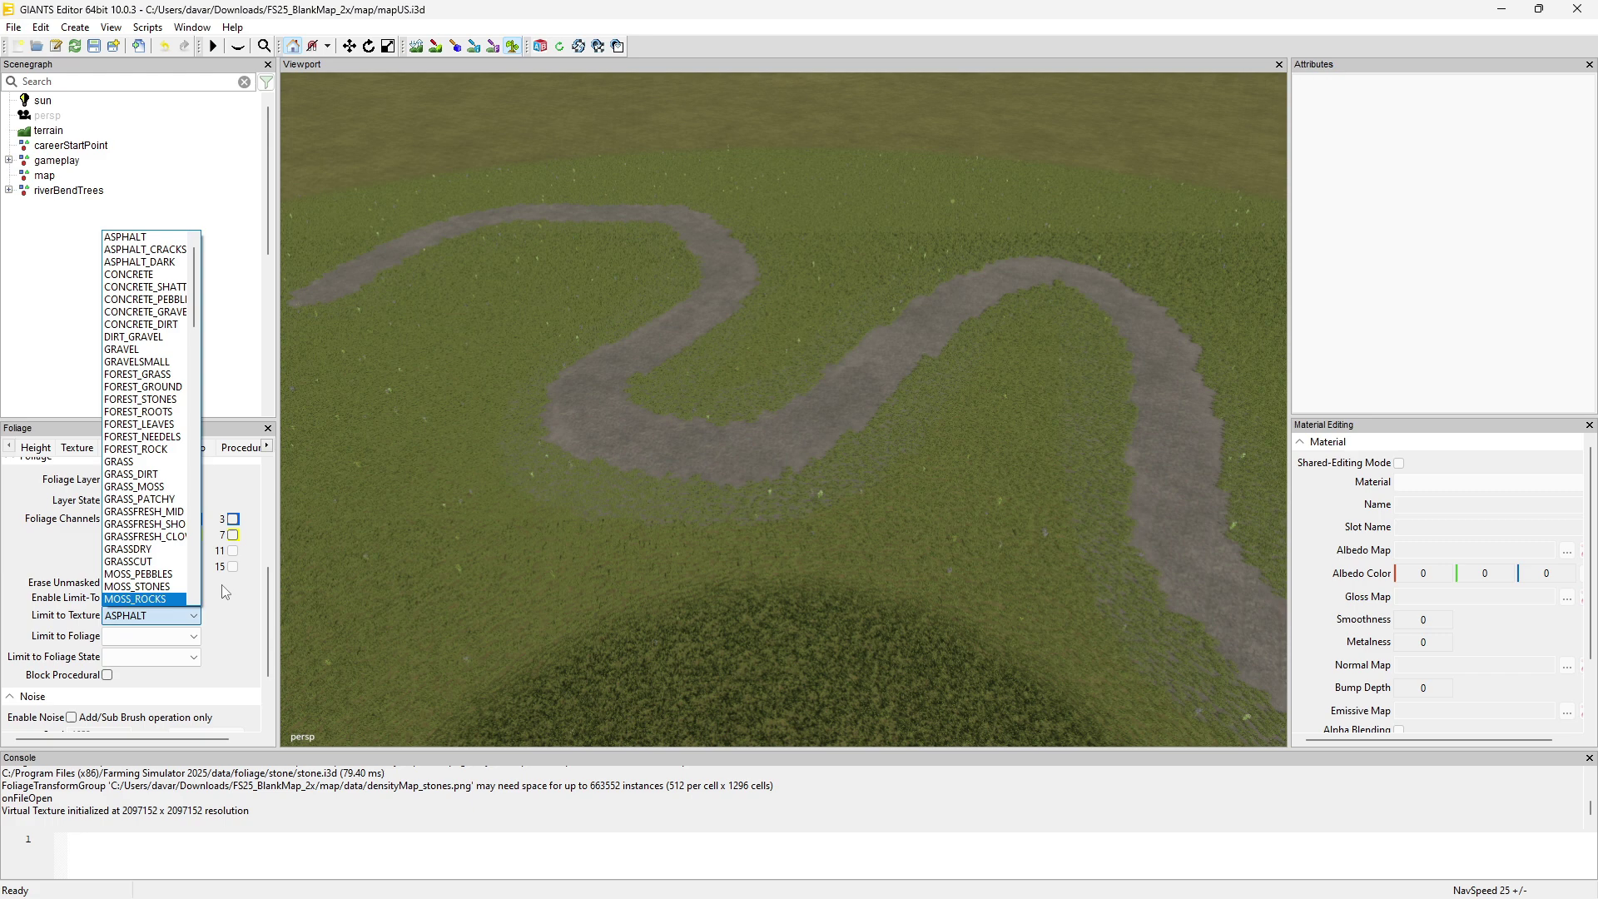
{"action": "left_click", "coordinate": [143, 350]}
{"action": "left_click", "coordinate": [153, 616]}
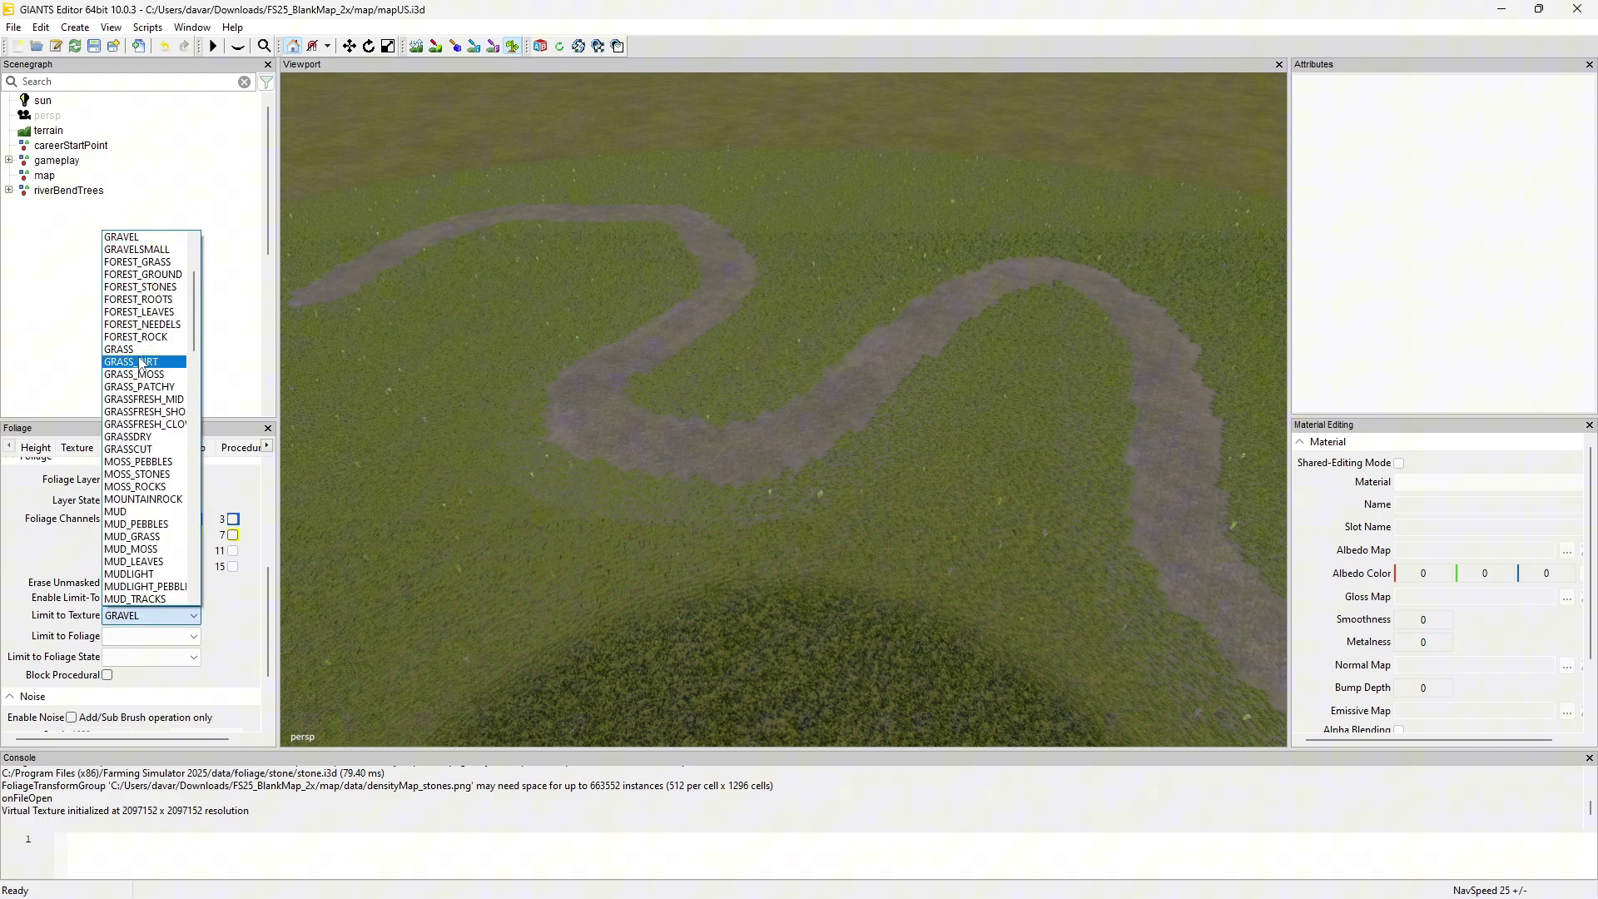
{"action": "scroll", "coordinate": [144, 275], "scroll_direction": "up", "scroll_amount": 4}
{"action": "left_click", "coordinate": [133, 250]}
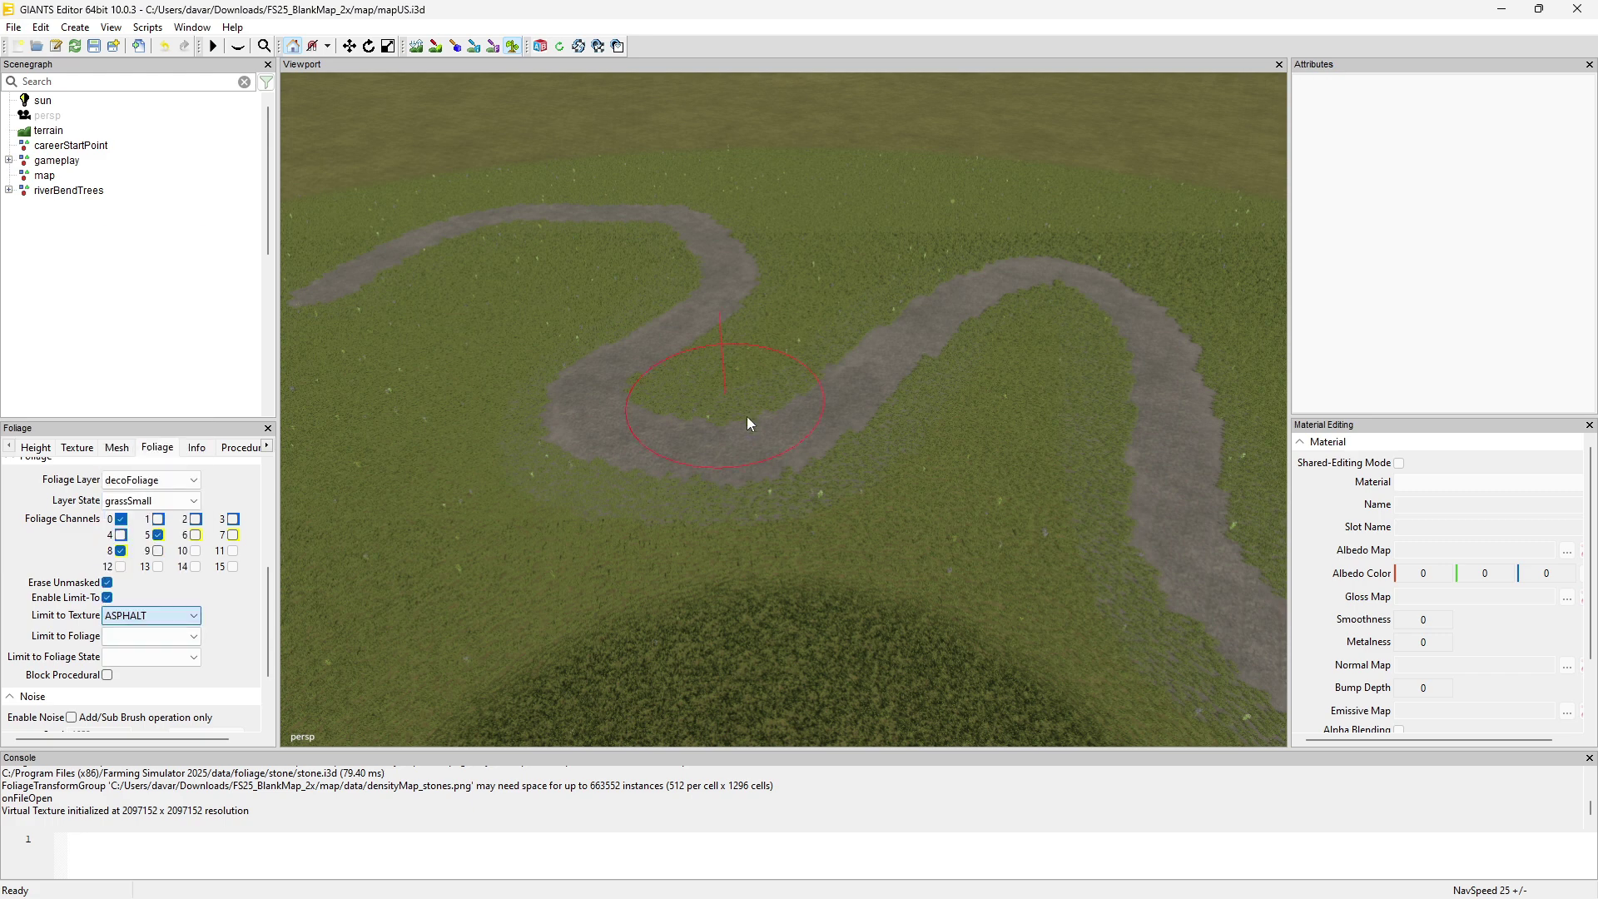
{"action": "left_click_drag", "start_coordinate": [867, 405], "coordinate": [963, 291]}
{"action": "mouse_move", "coordinate": [1133, 288]}
{"action": "left_mouse_down"}
{"action": "mouse_move", "coordinate": [1195, 427]}
{"action": "mouse_move", "coordinate": [1214, 606]}
{"action": "mouse_move", "coordinate": [1238, 642]}
{"action": "left_mouse_up"}
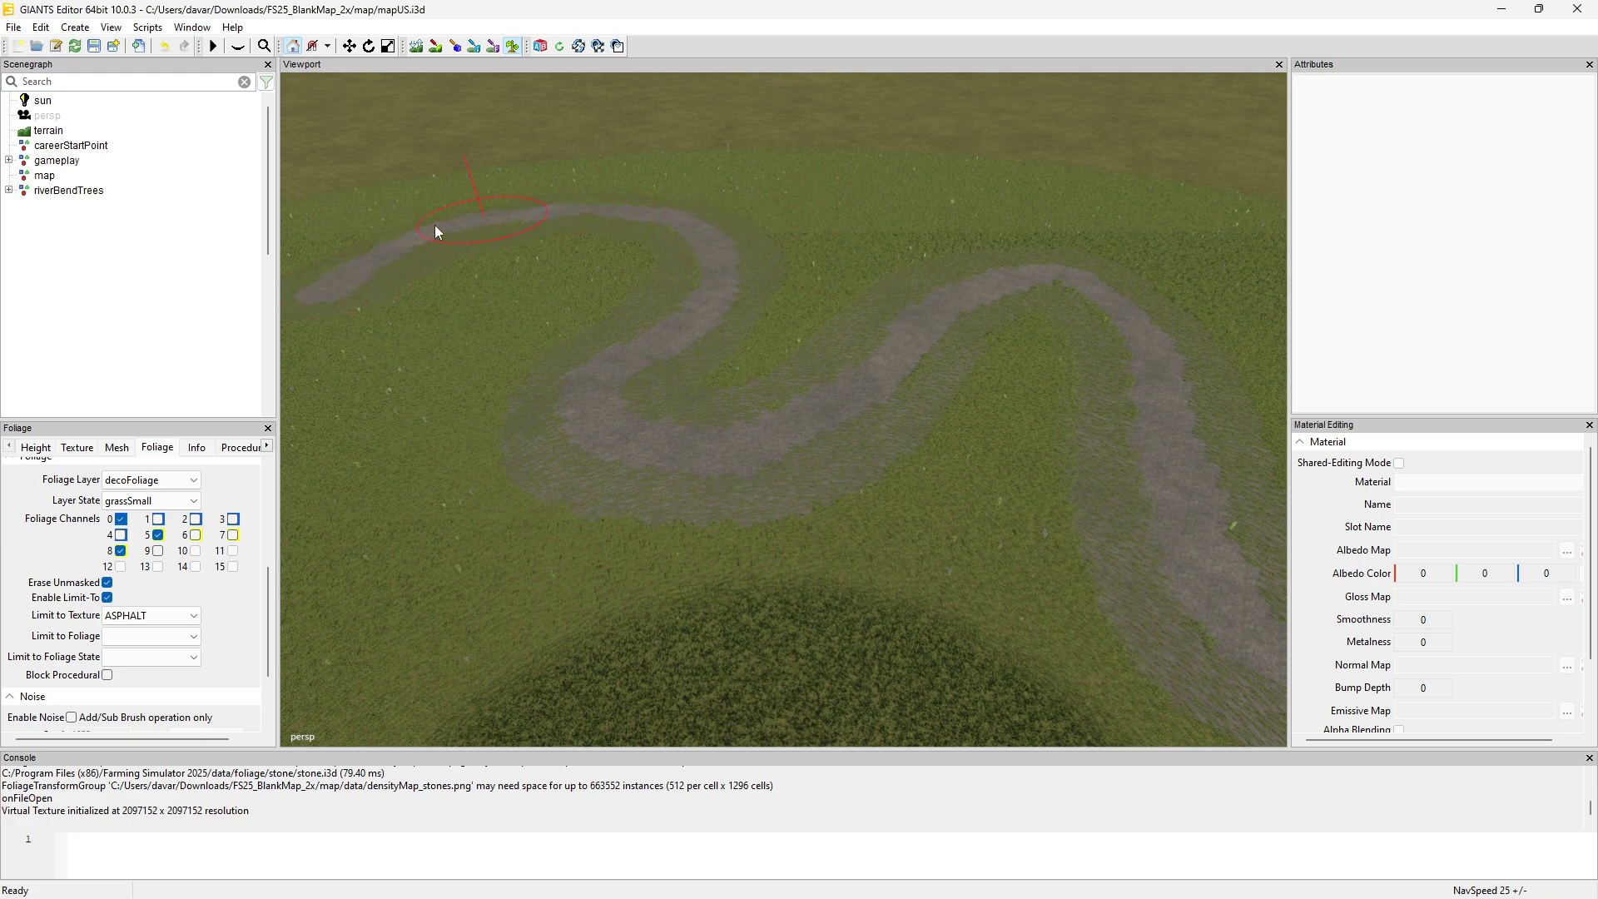
{"action": "scroll", "coordinate": [766, 458], "scroll_direction": "up", "scroll_amount": 5}
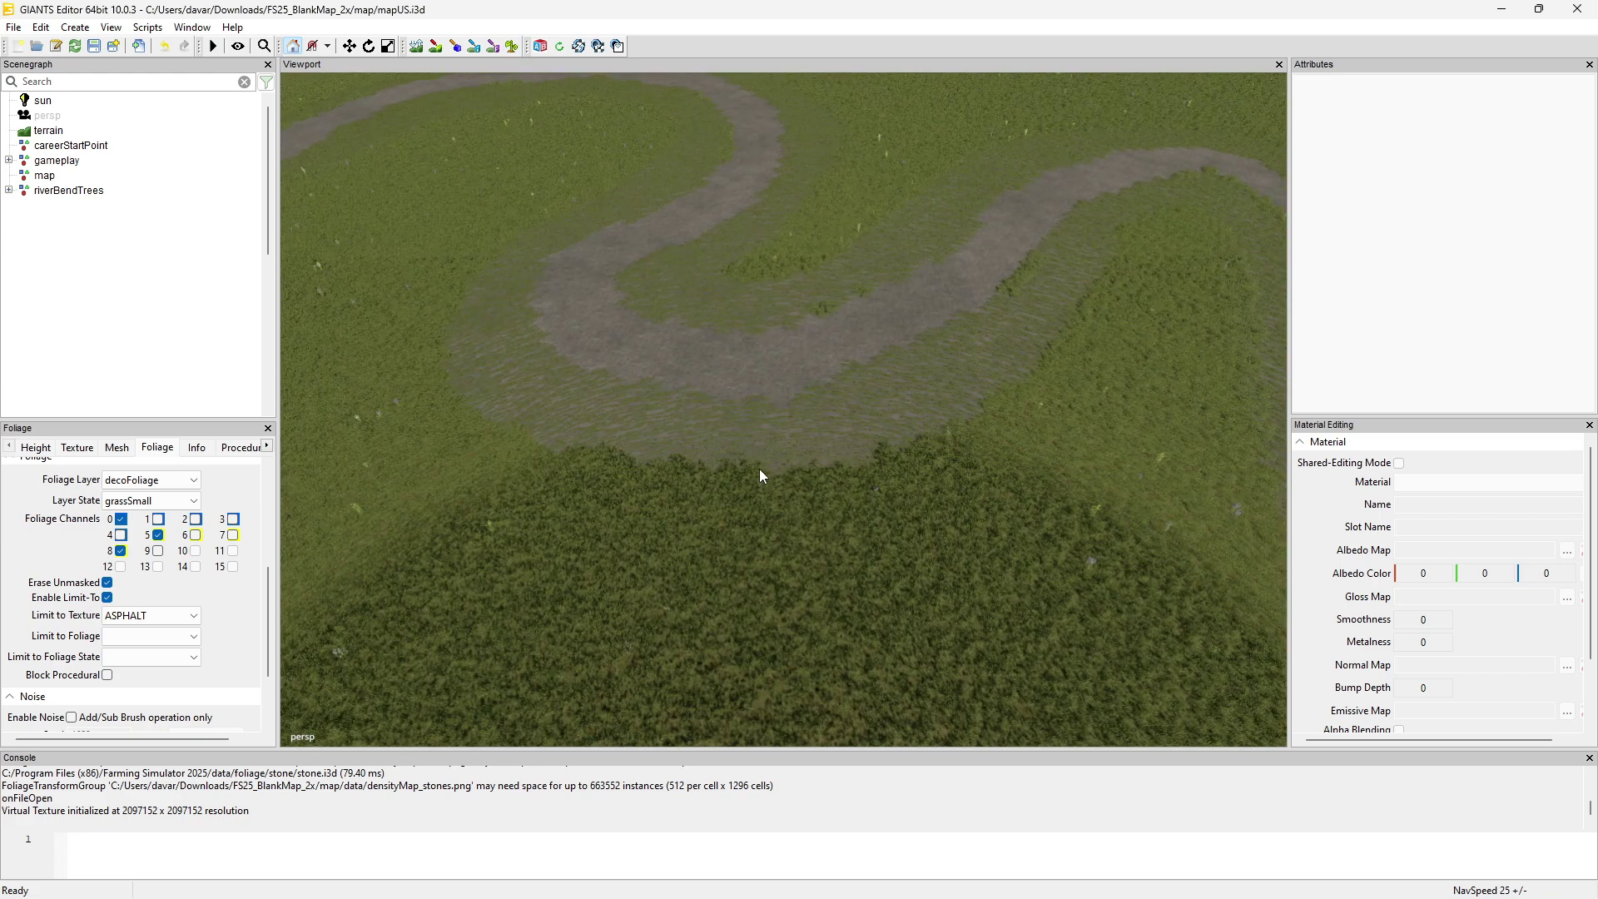
- Tilt and zoom the camera to inspect the gravel road from low perspective angles
{"action": "right_click_drag", "start_coordinate": [752, 452], "coordinate": [969, 367]}
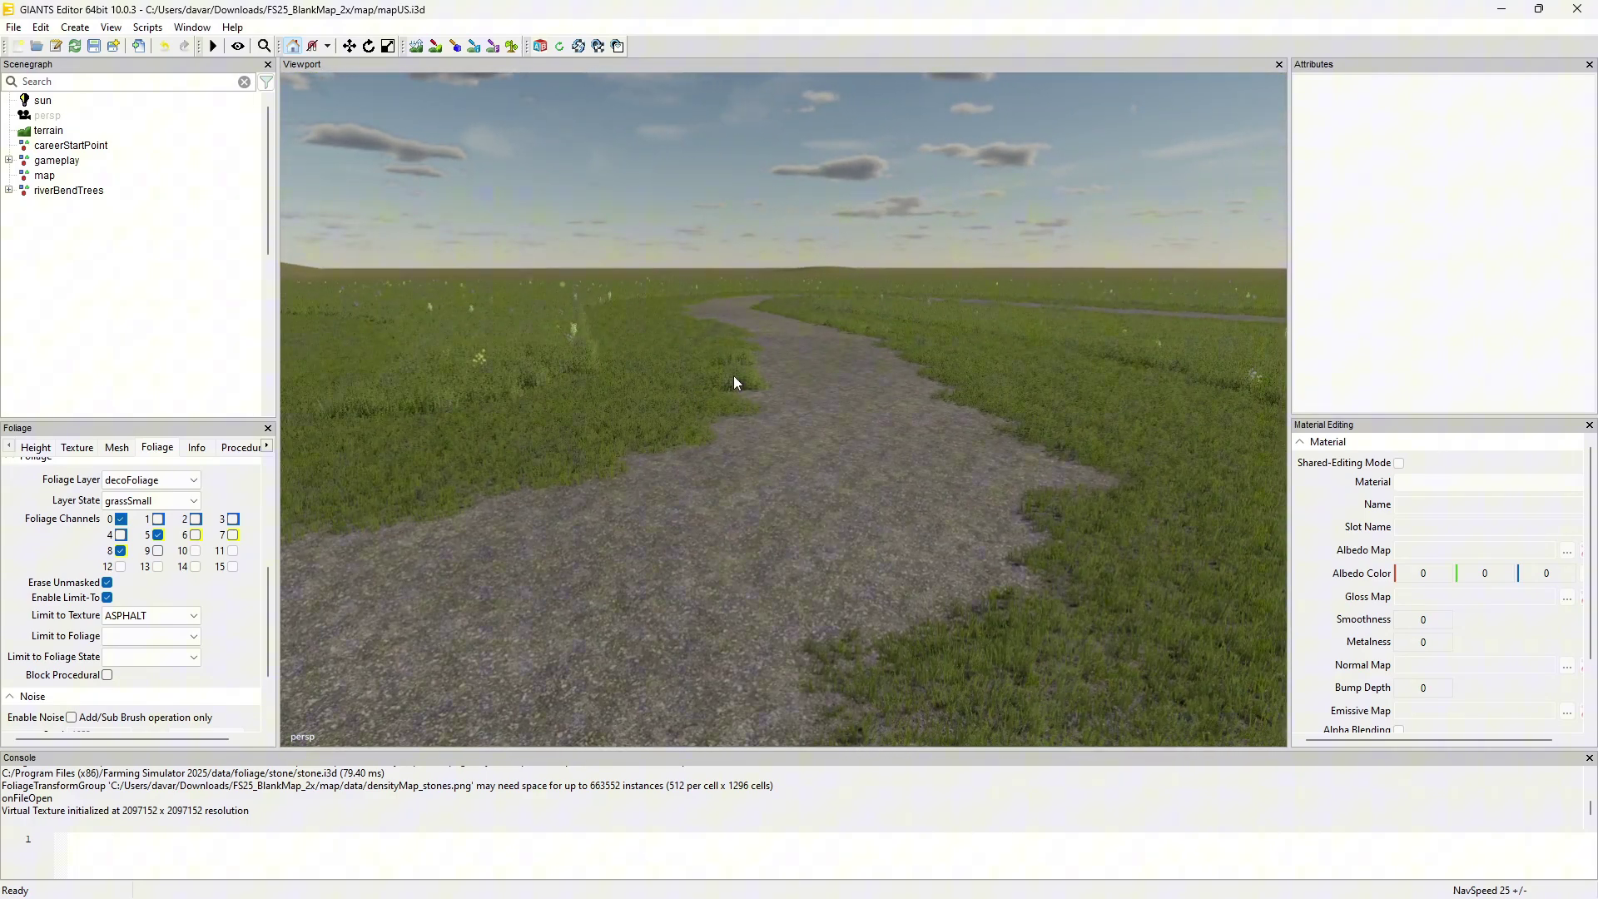
{"action": "right_click_drag", "start_coordinate": [753, 356], "coordinate": [764, 378]}
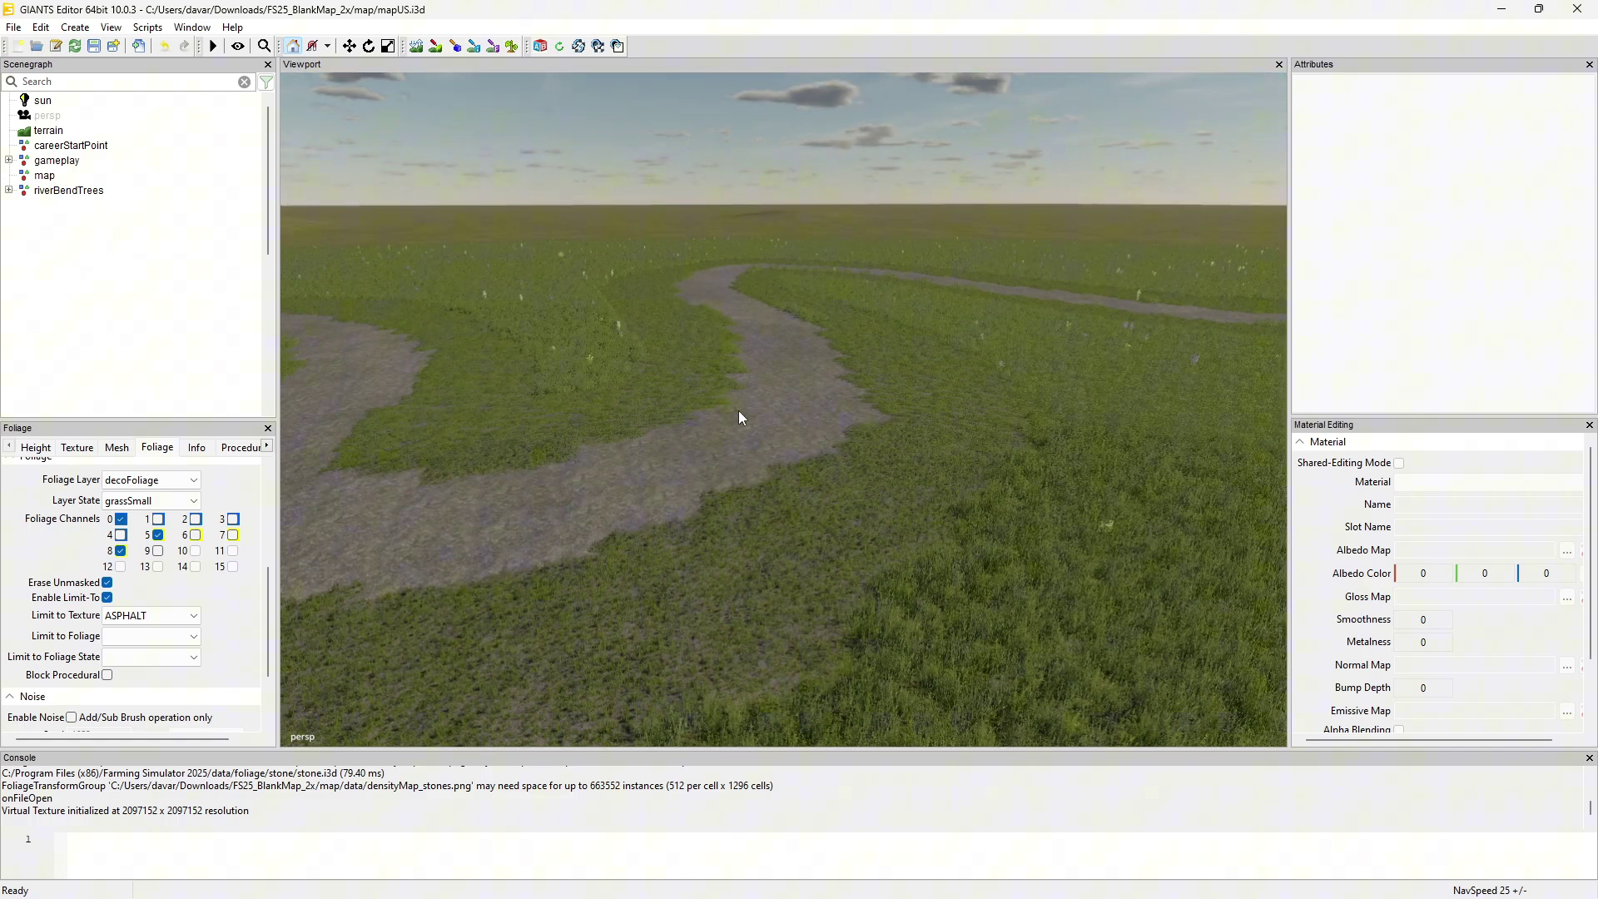
{"action": "scroll", "coordinate": [732, 421], "scroll_direction": "down", "scroll_amount": 3}
{"action": "scroll", "coordinate": [731, 428], "scroll_direction": "up", "scroll_amount": 4}
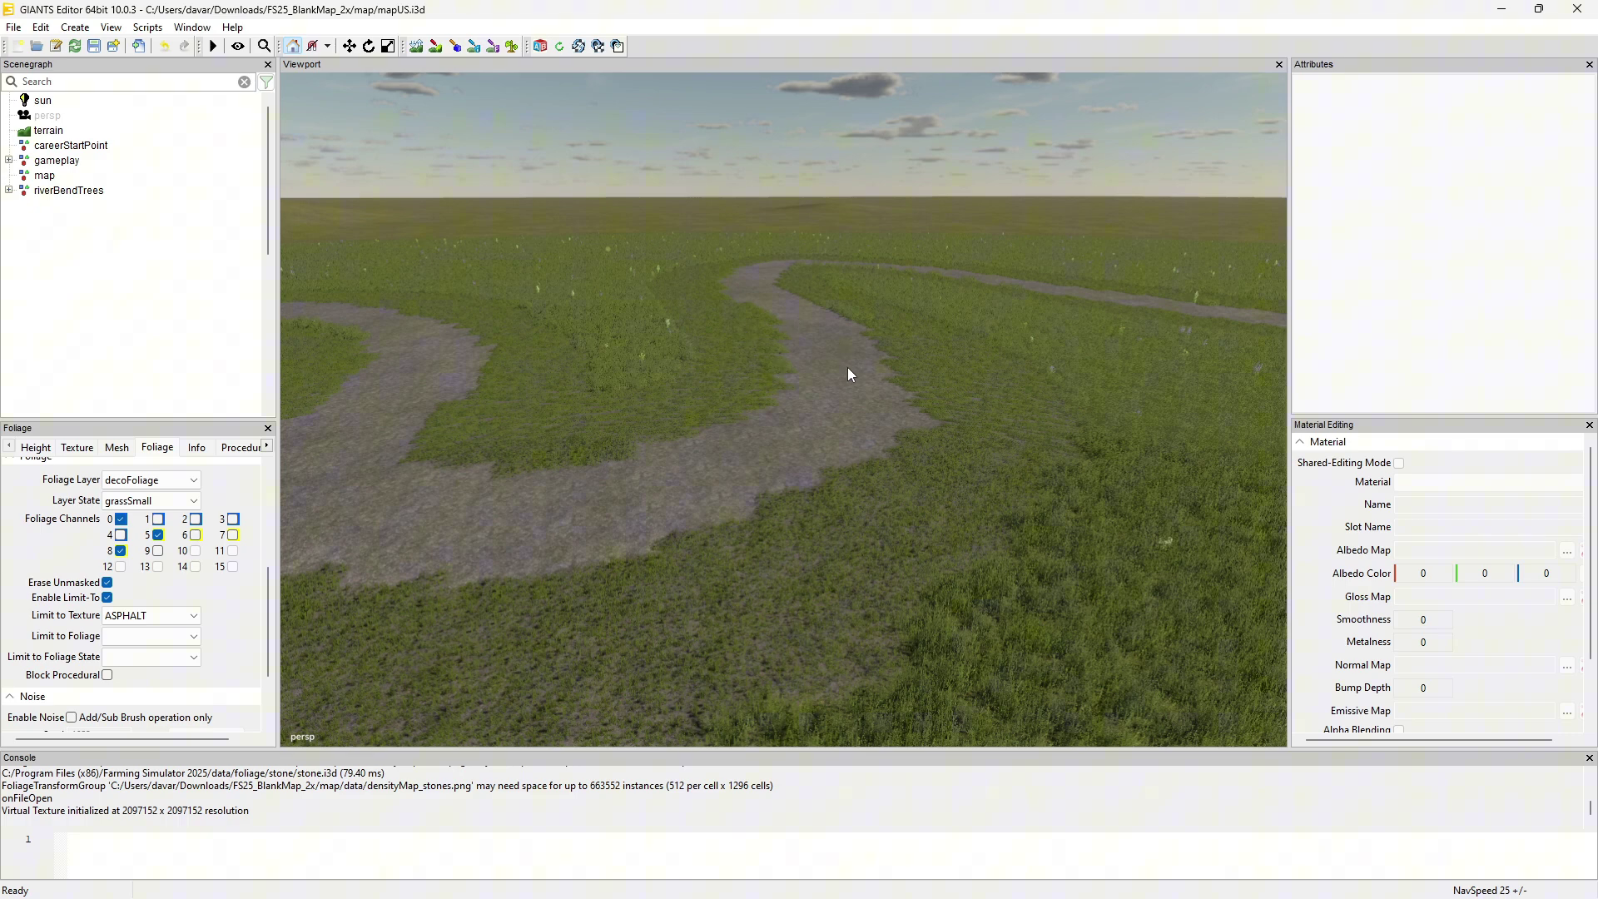
{"action": "scroll", "coordinate": [847, 367], "scroll_direction": "down", "scroll_amount": 5}
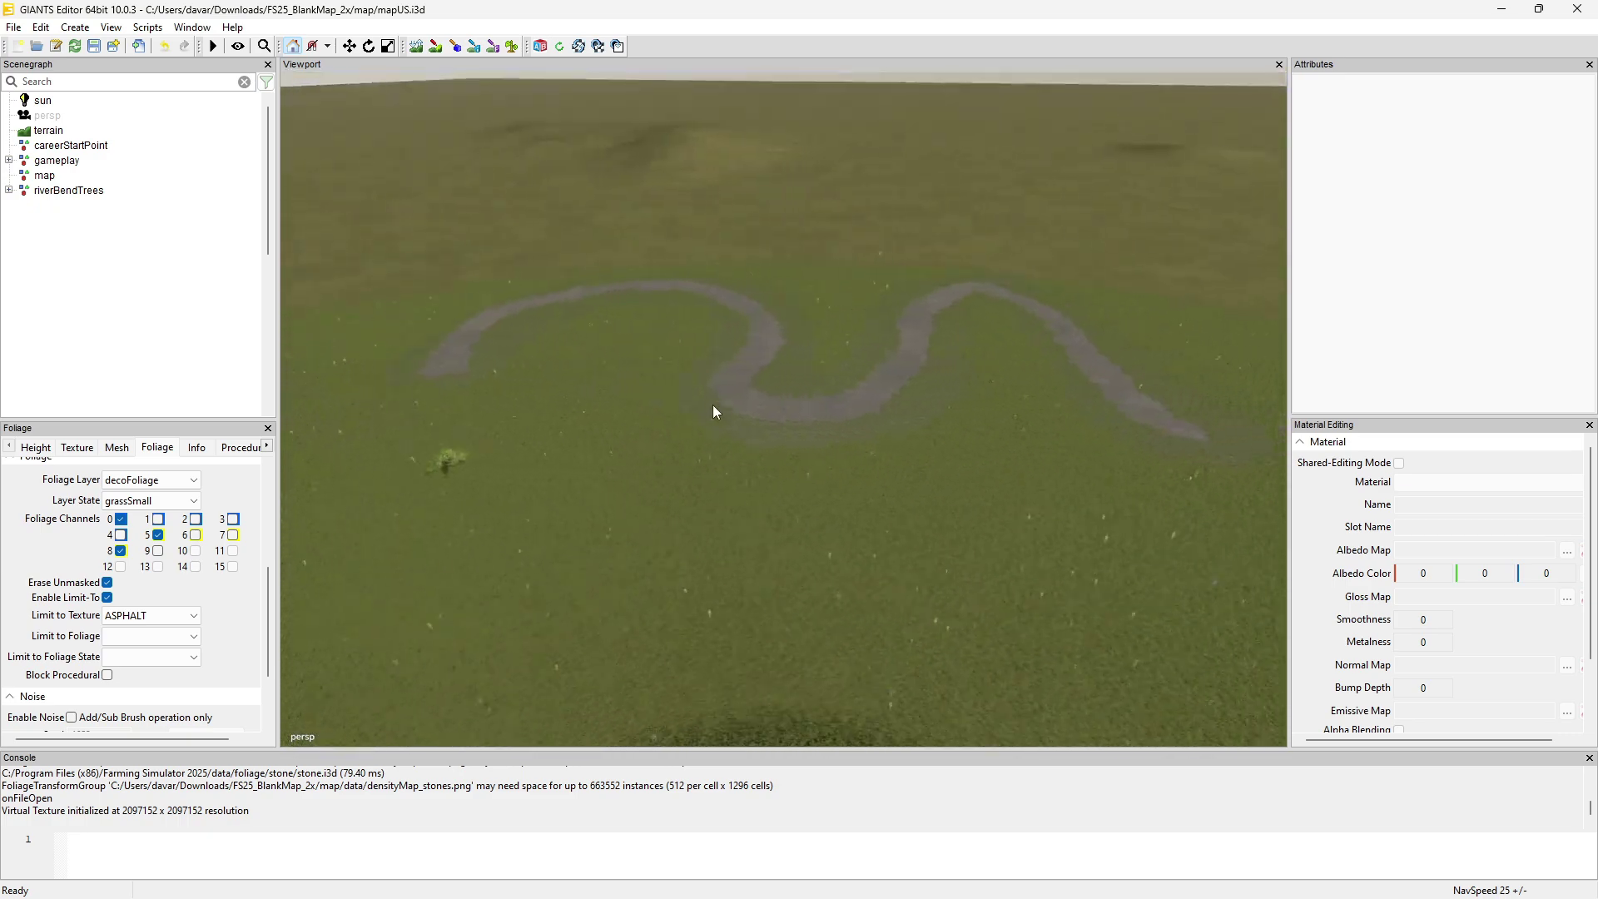
{"action": "scroll", "coordinate": [708, 408], "scroll_direction": "up", "scroll_amount": 4}
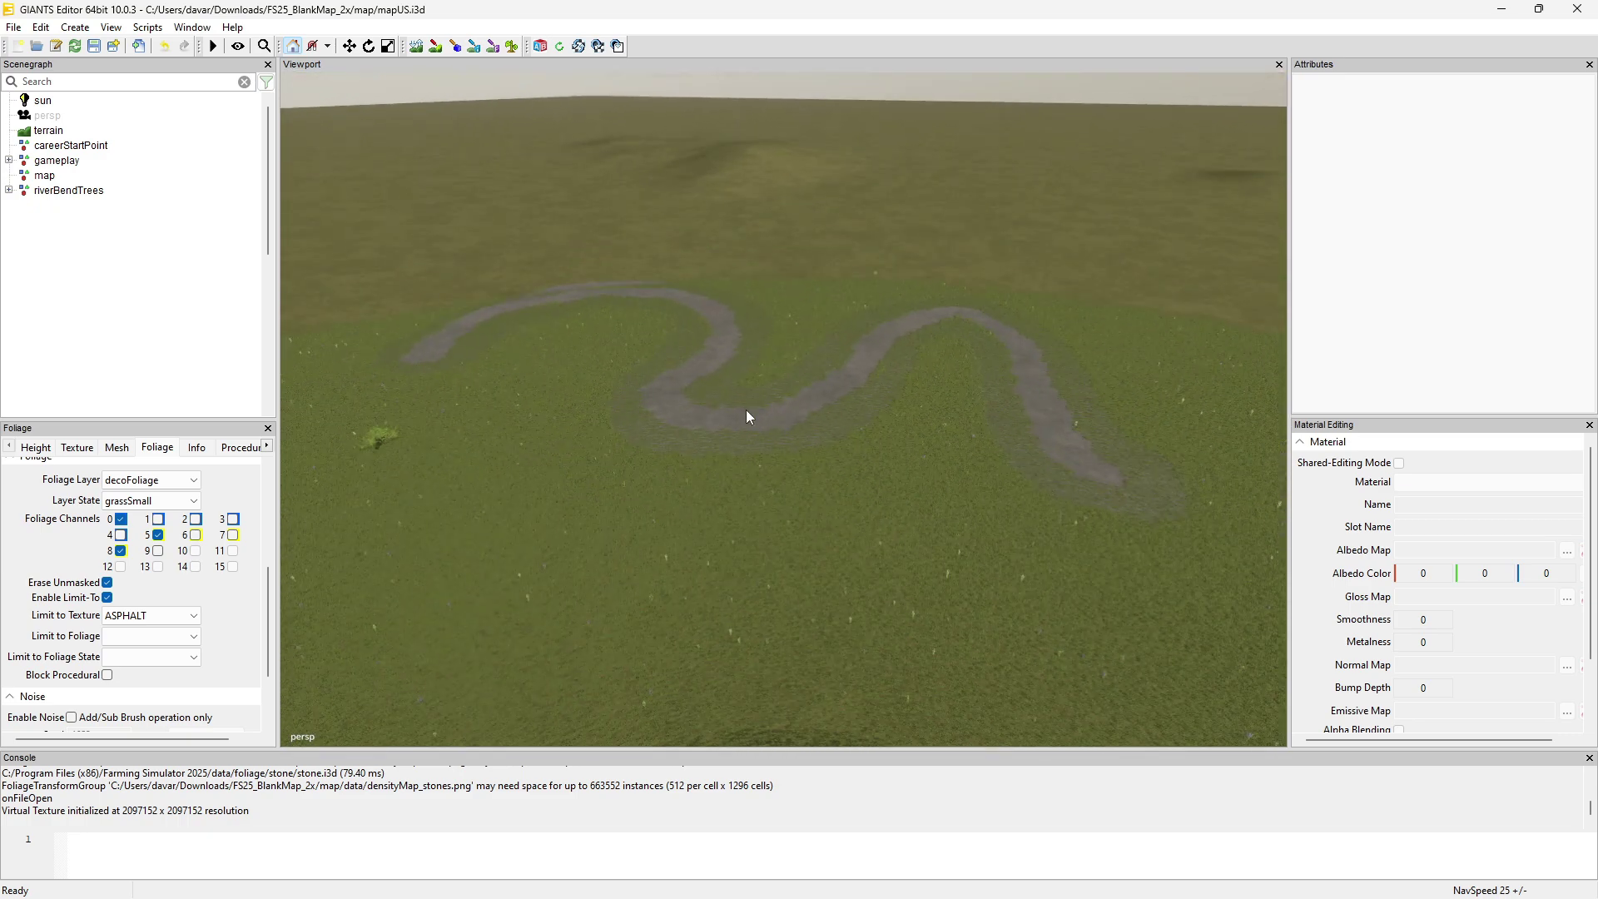
{"action": "right_click_drag", "start_coordinate": [747, 417], "coordinate": [784, 429]}
{"action": "scroll", "coordinate": [907, 491], "scroll_direction": "up", "scroll_amount": 4}
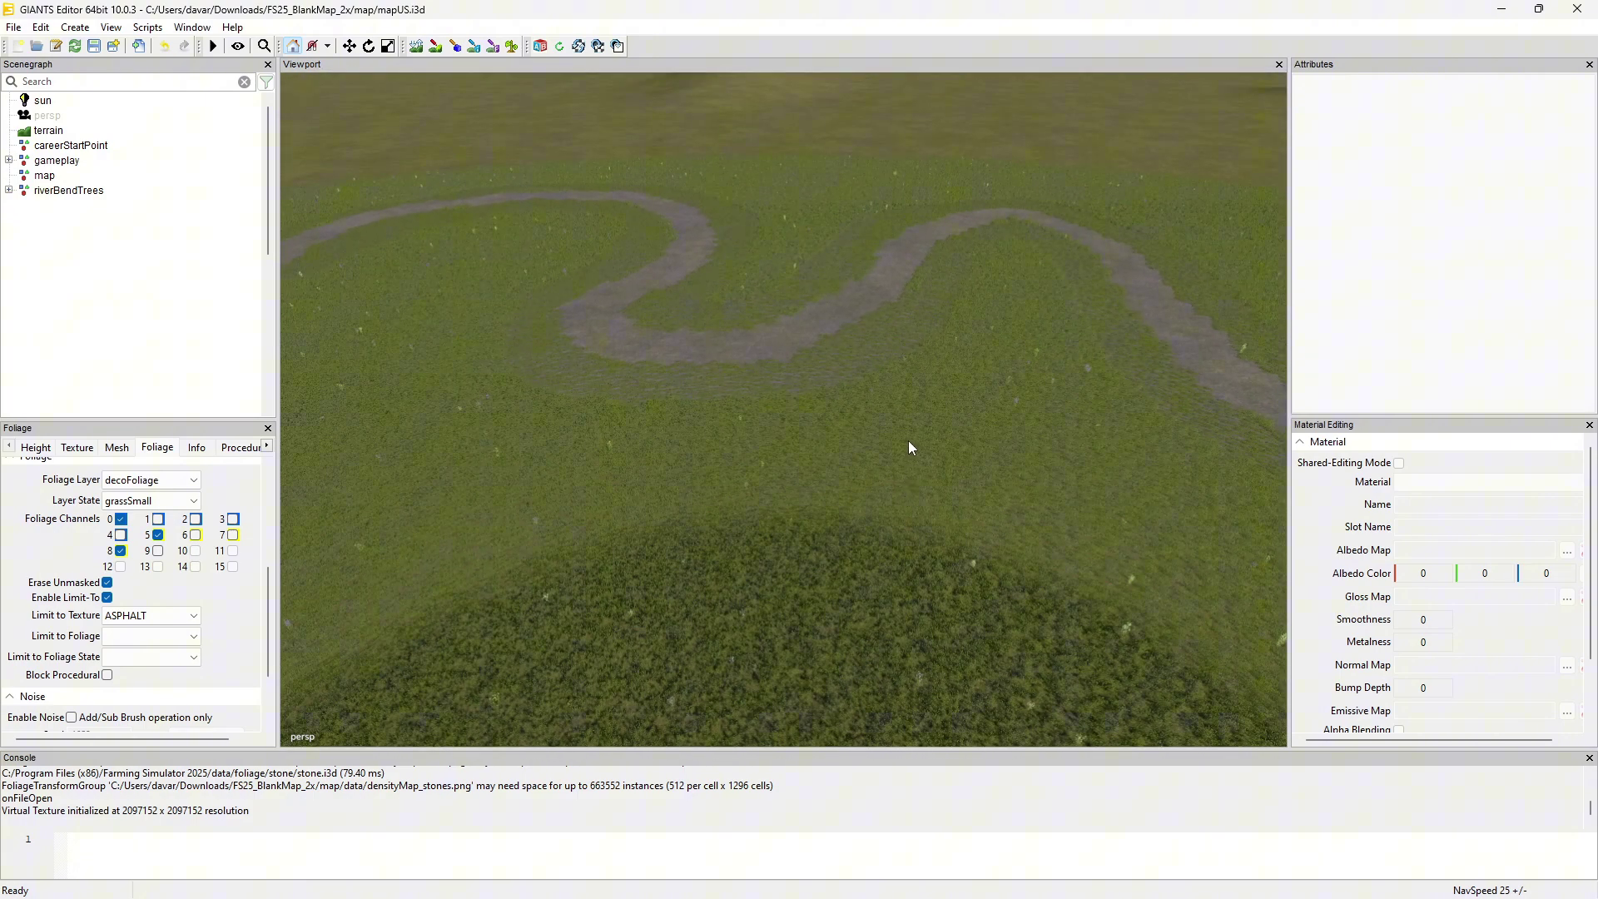
{"action": "right_click_drag", "start_coordinate": [918, 432], "coordinate": [911, 401]}
{"action": "scroll", "coordinate": [912, 401], "scroll_direction": "down", "scroll_amount": 5}
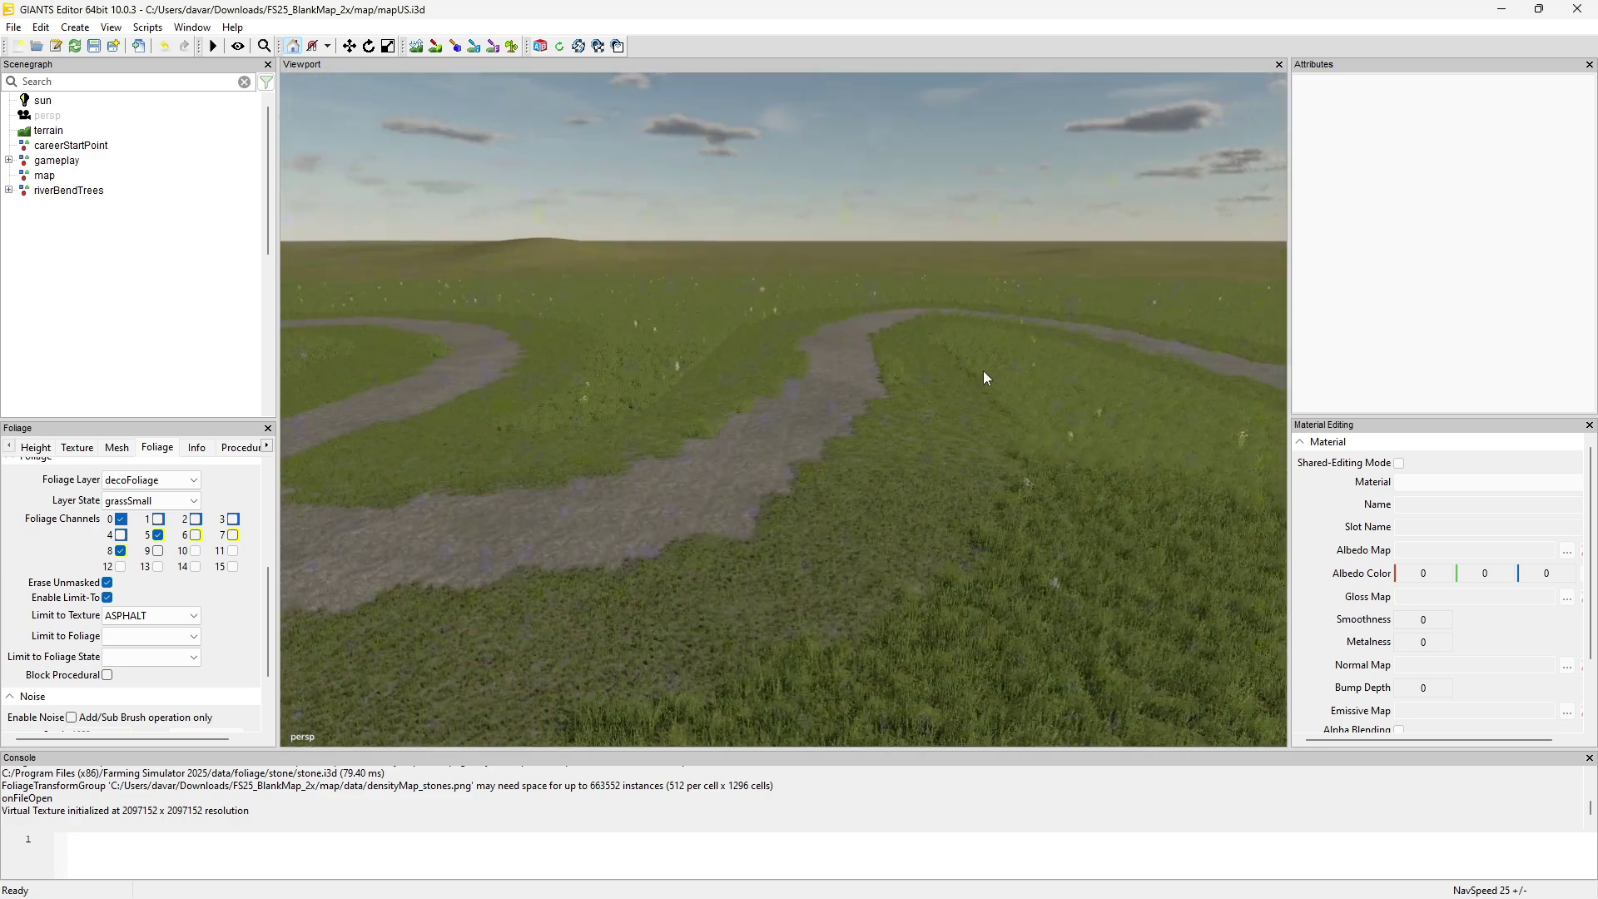
{"action": "scroll", "coordinate": [967, 397], "scroll_direction": "up", "scroll_amount": 5}
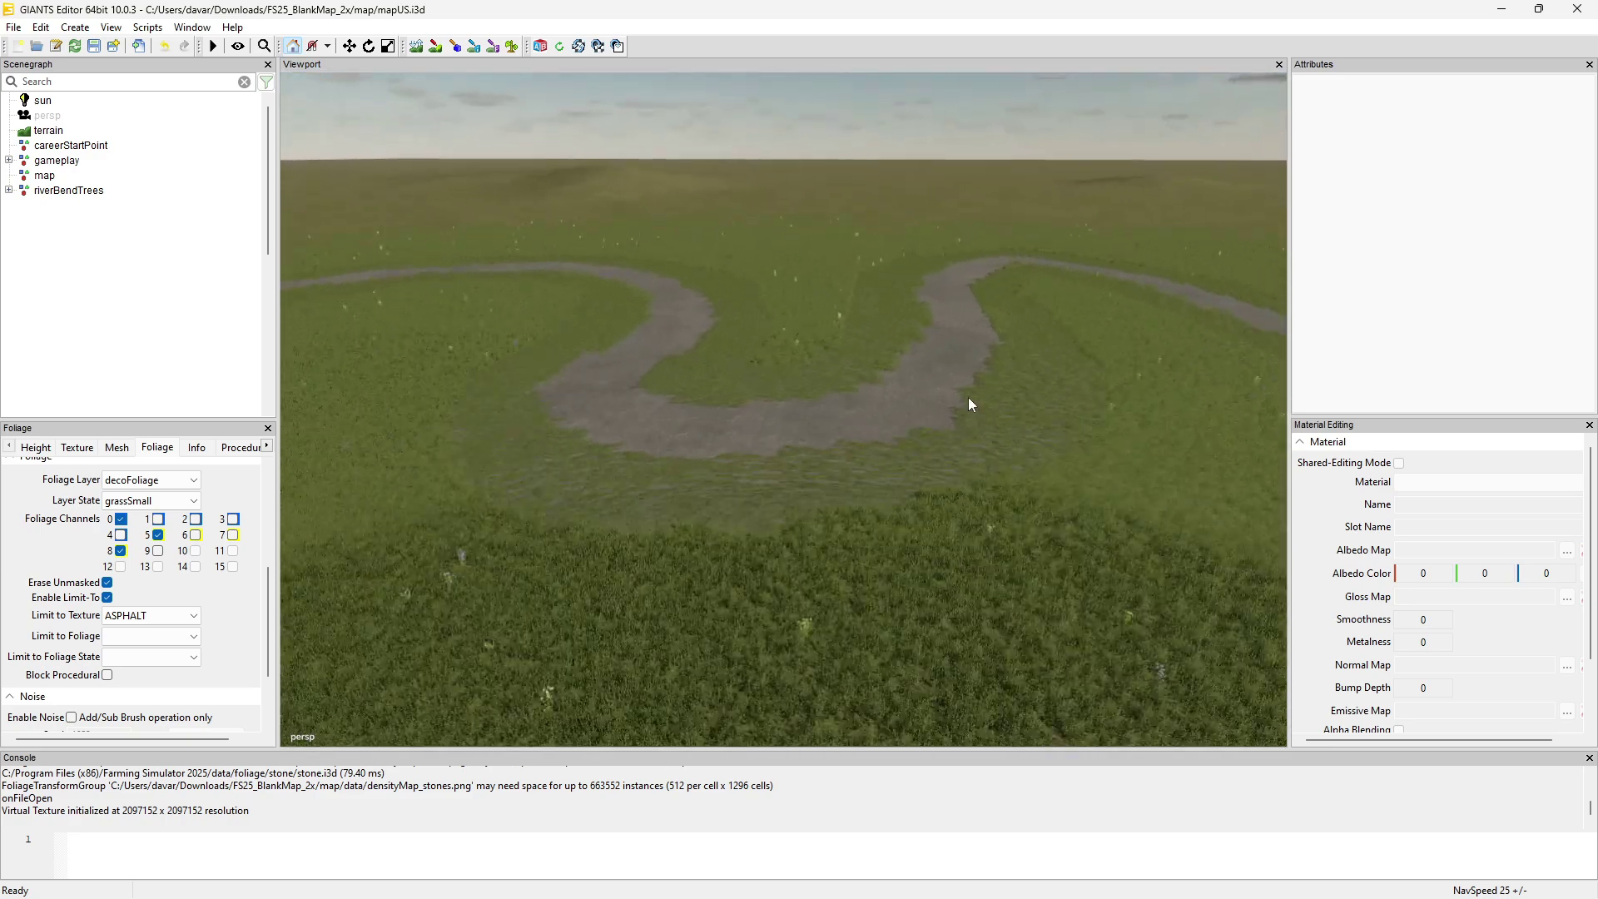
{"action": "scroll", "coordinate": [971, 414], "scroll_direction": "down", "scroll_amount": 2}
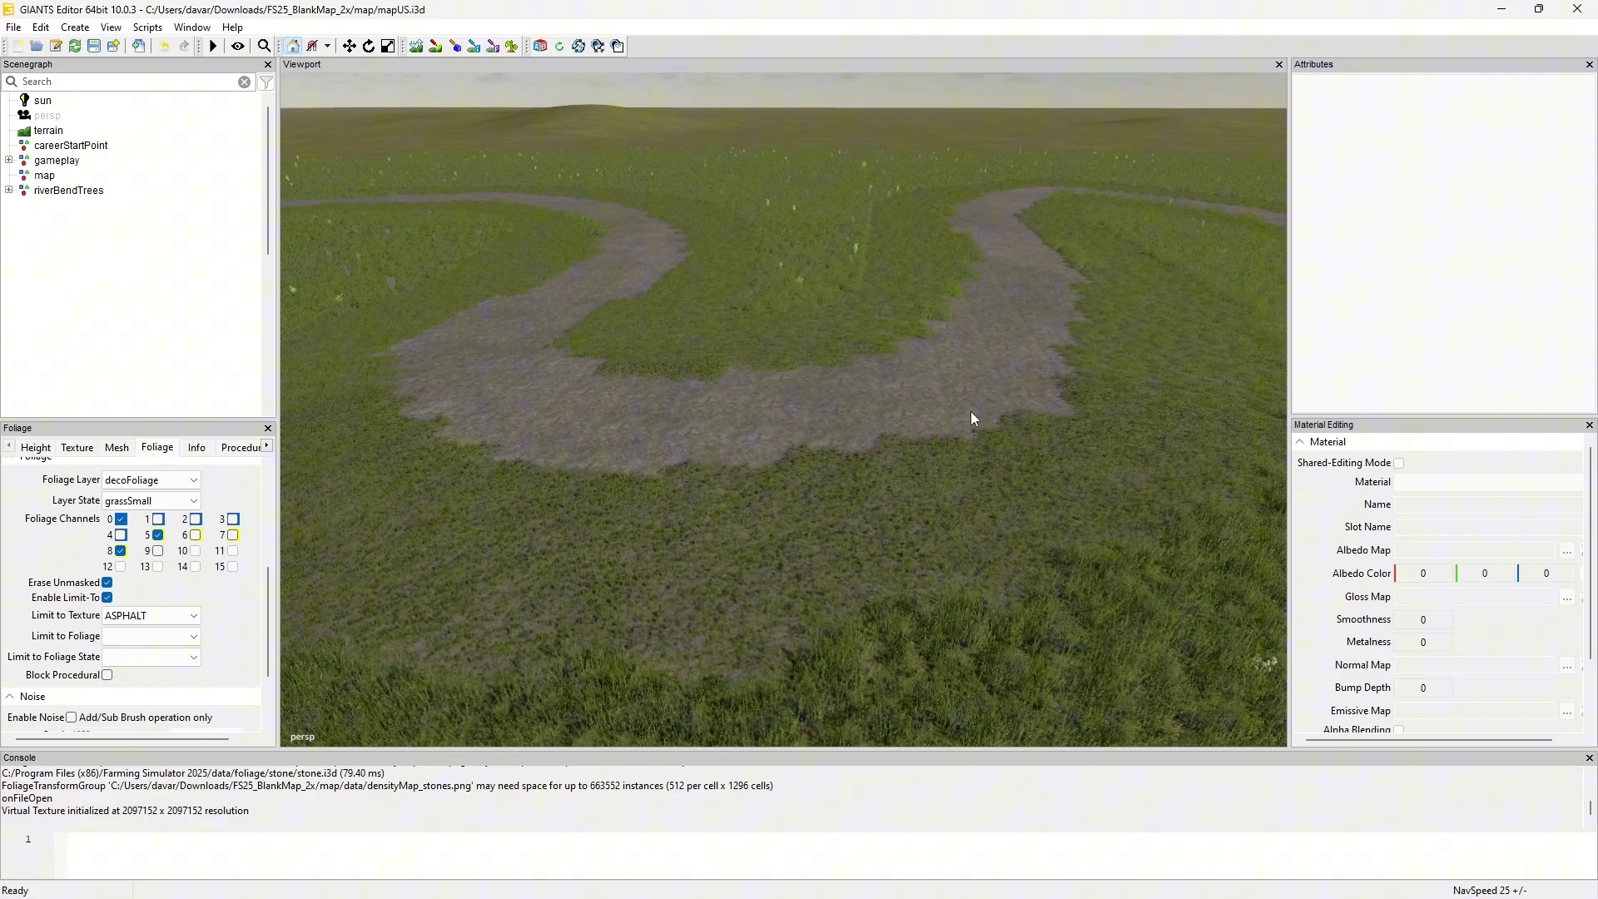